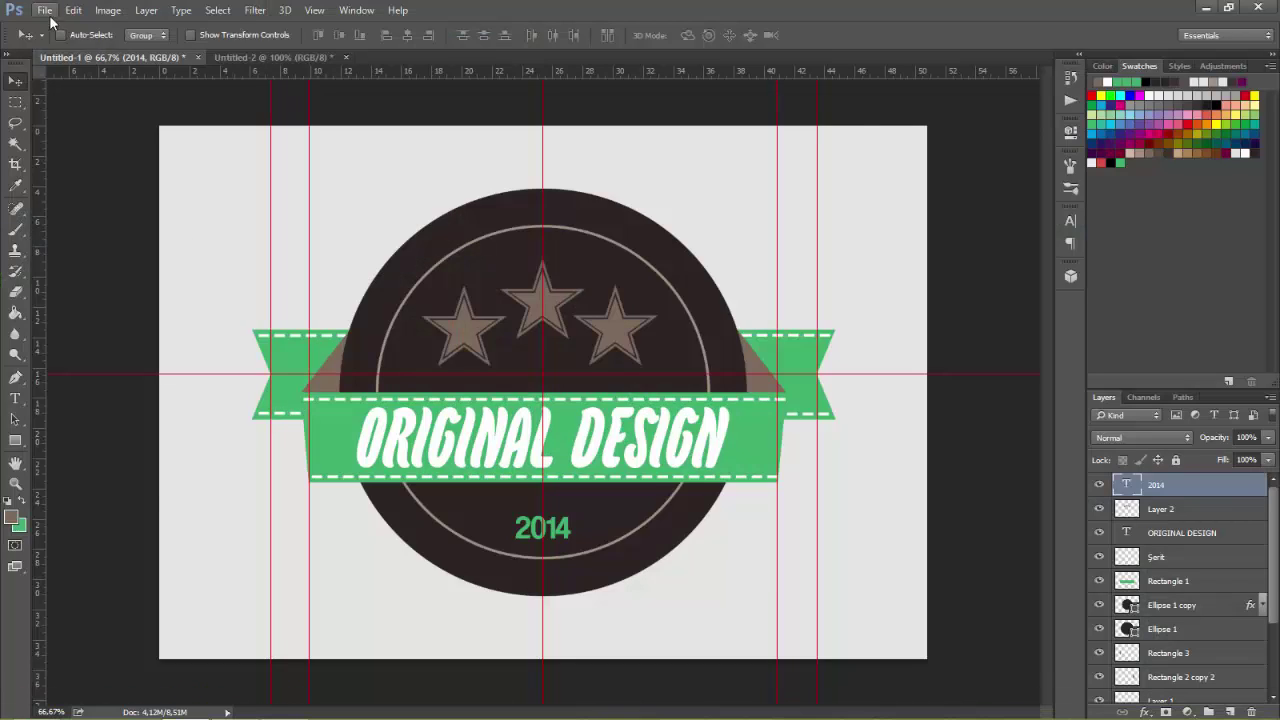
Create a new 1440 × 1000 px document
click(44, 10)
click(60, 31)
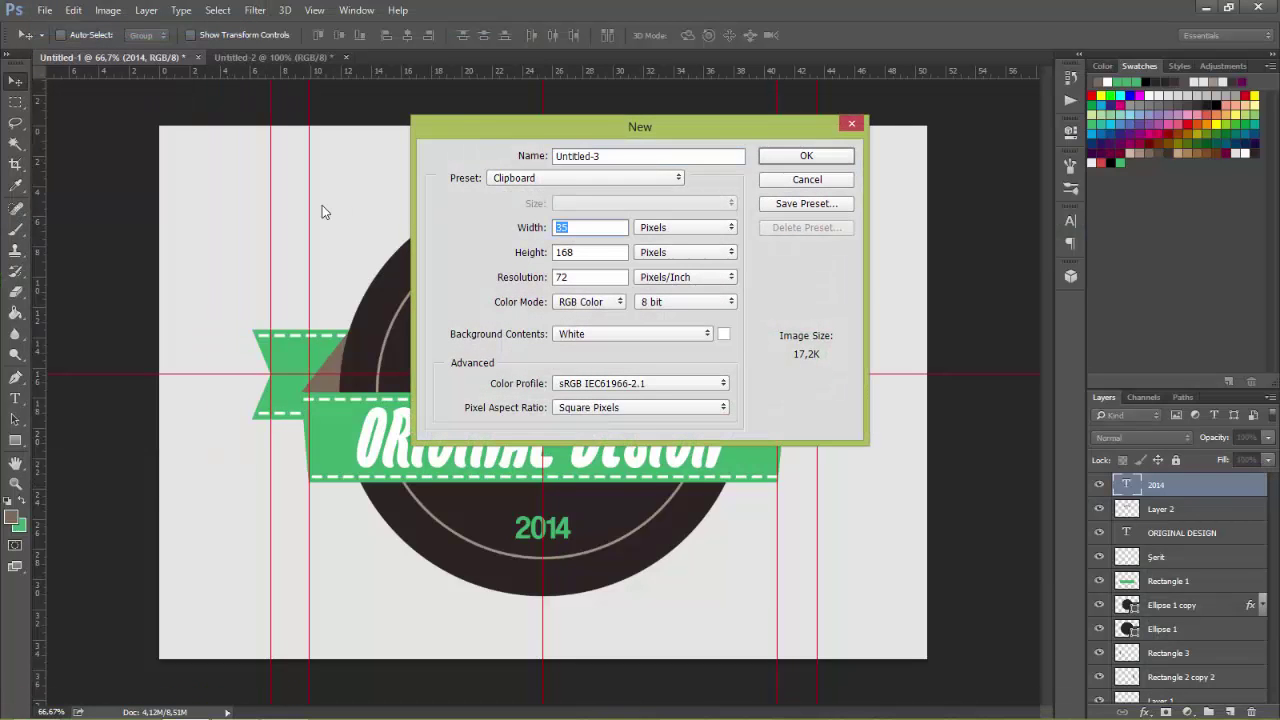
text(144)
text(100)
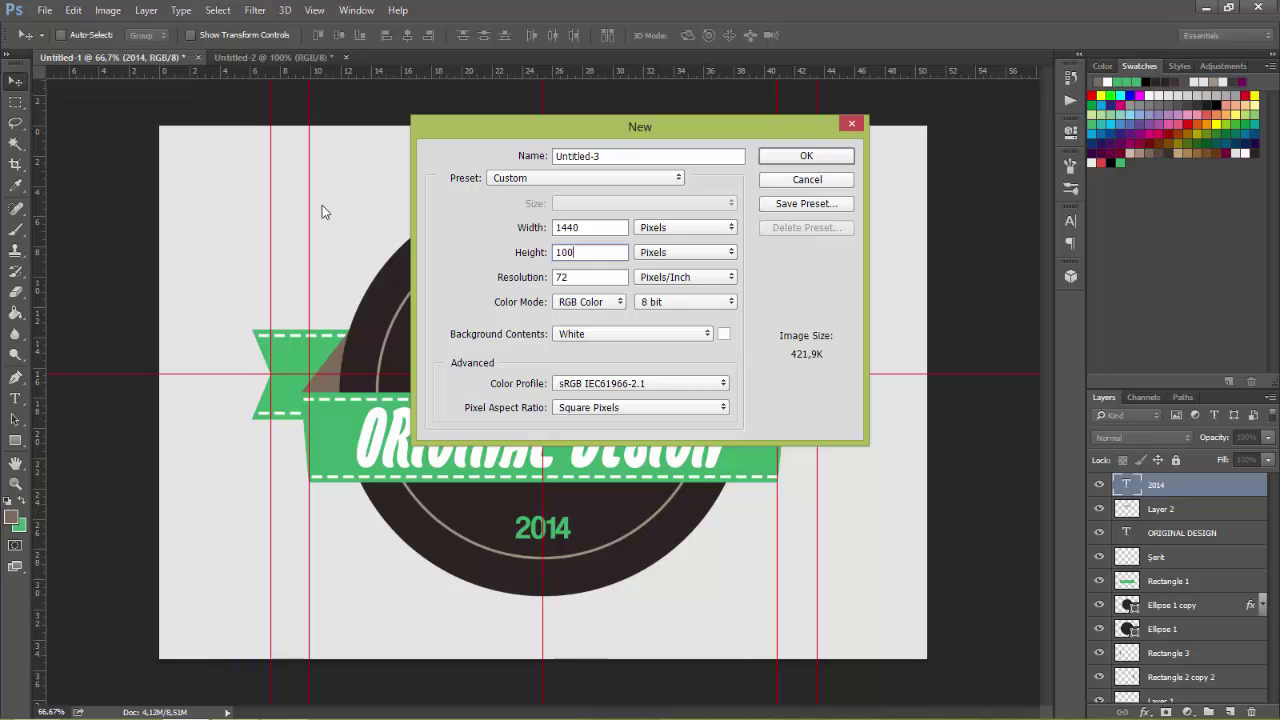
text(0)
key(Return)
Unlock the background as Layer 0 and fill it with light grey #e5e5e5
double_click(1230, 482)
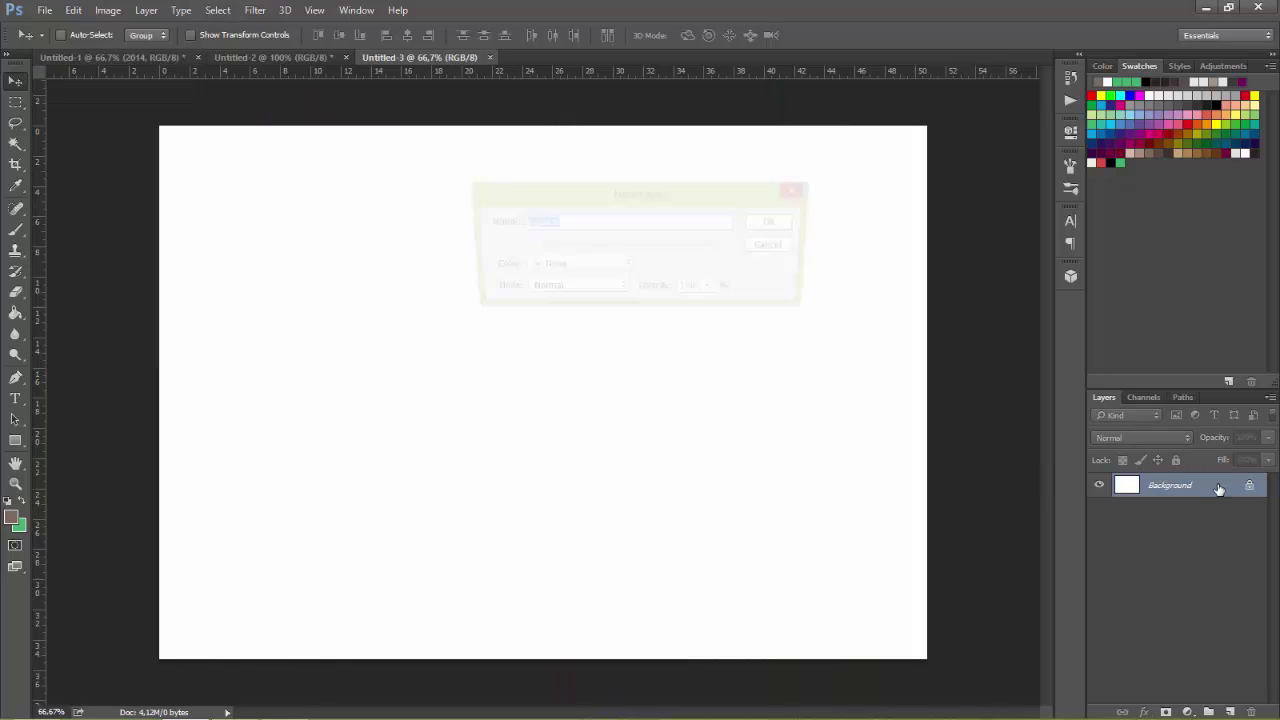
click(771, 222)
click(13, 517)
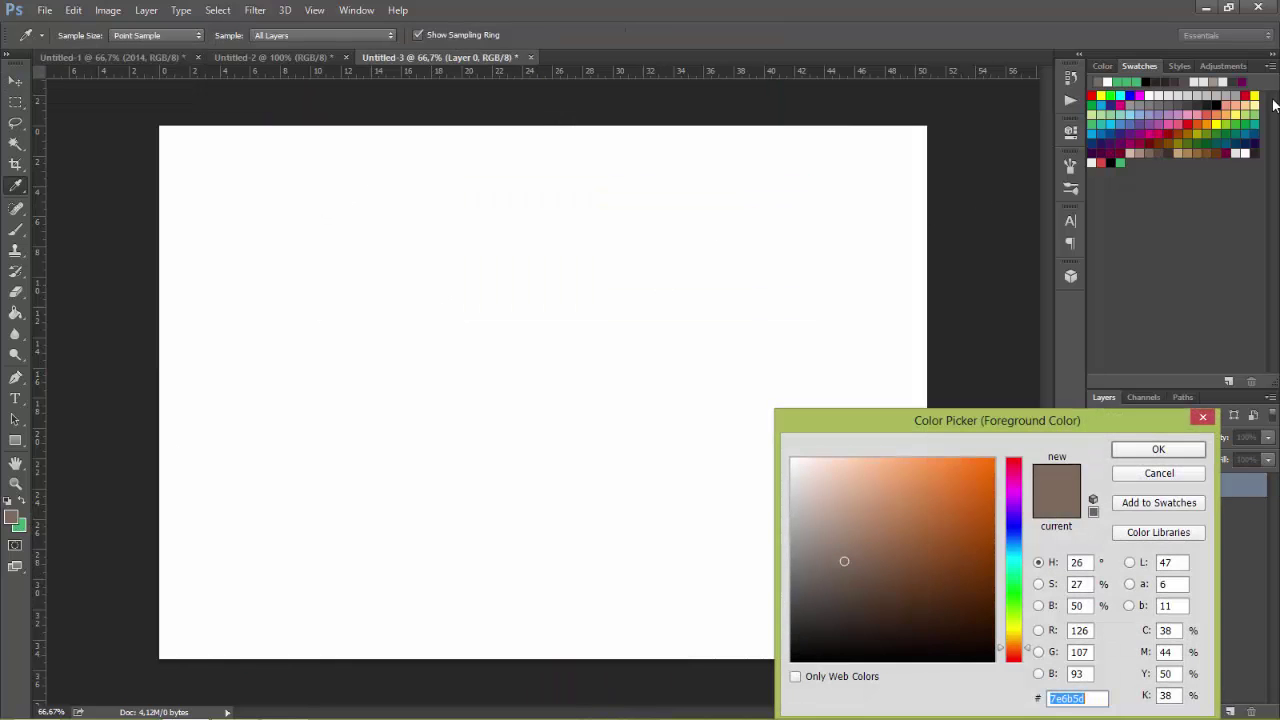
text(e5e5e5)
click(1164, 447)
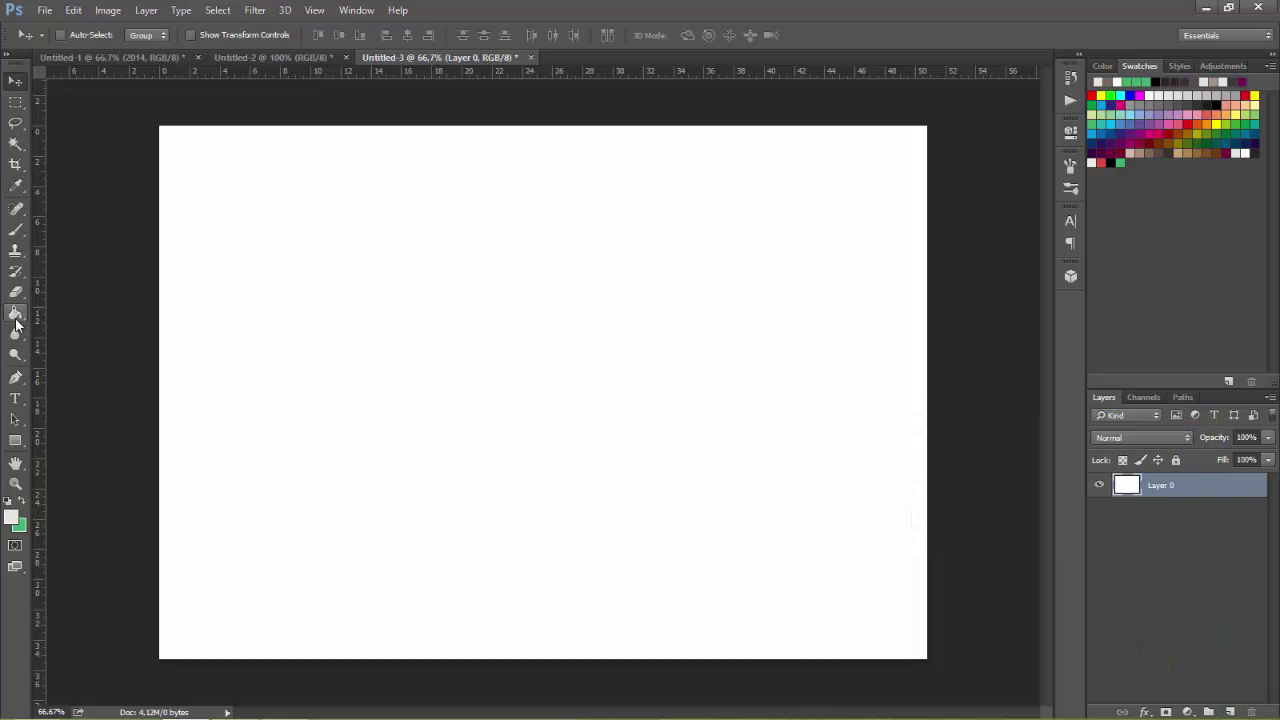
click(15, 313)
click(627, 342)
Place vertical and horizontal guides crossing at the canvas centre
right_click(15, 440)
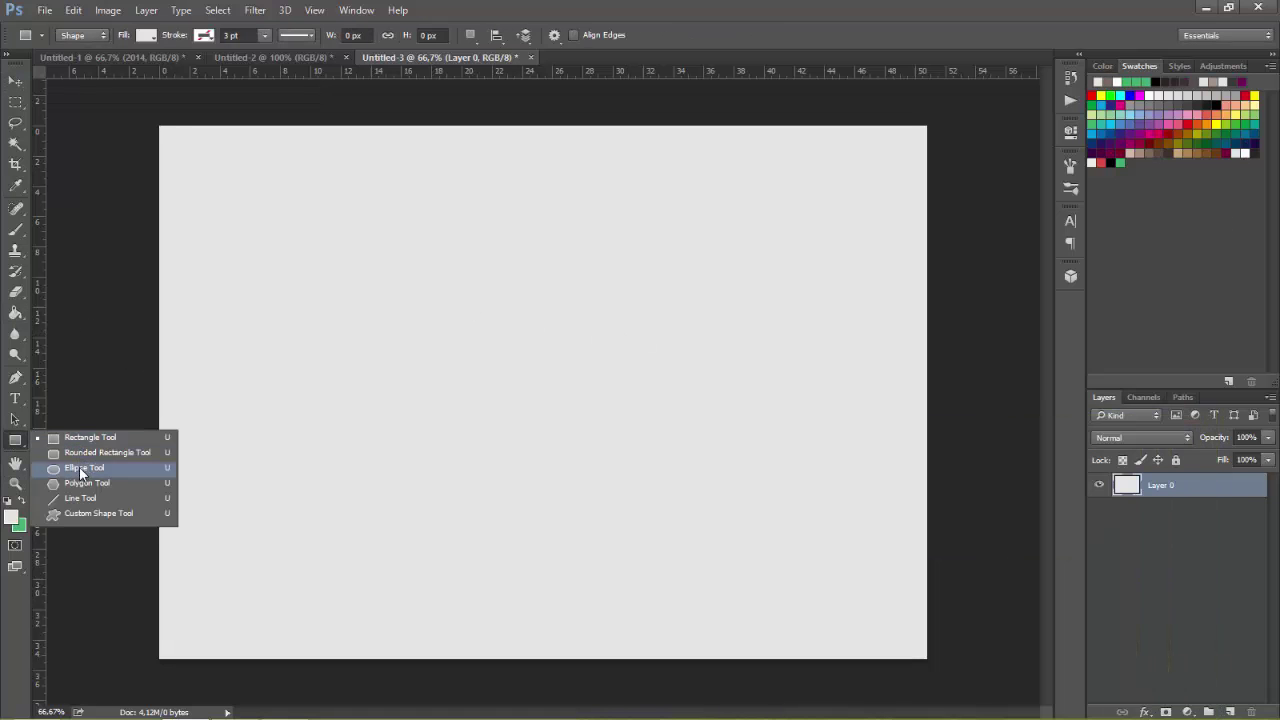
click(80, 473)
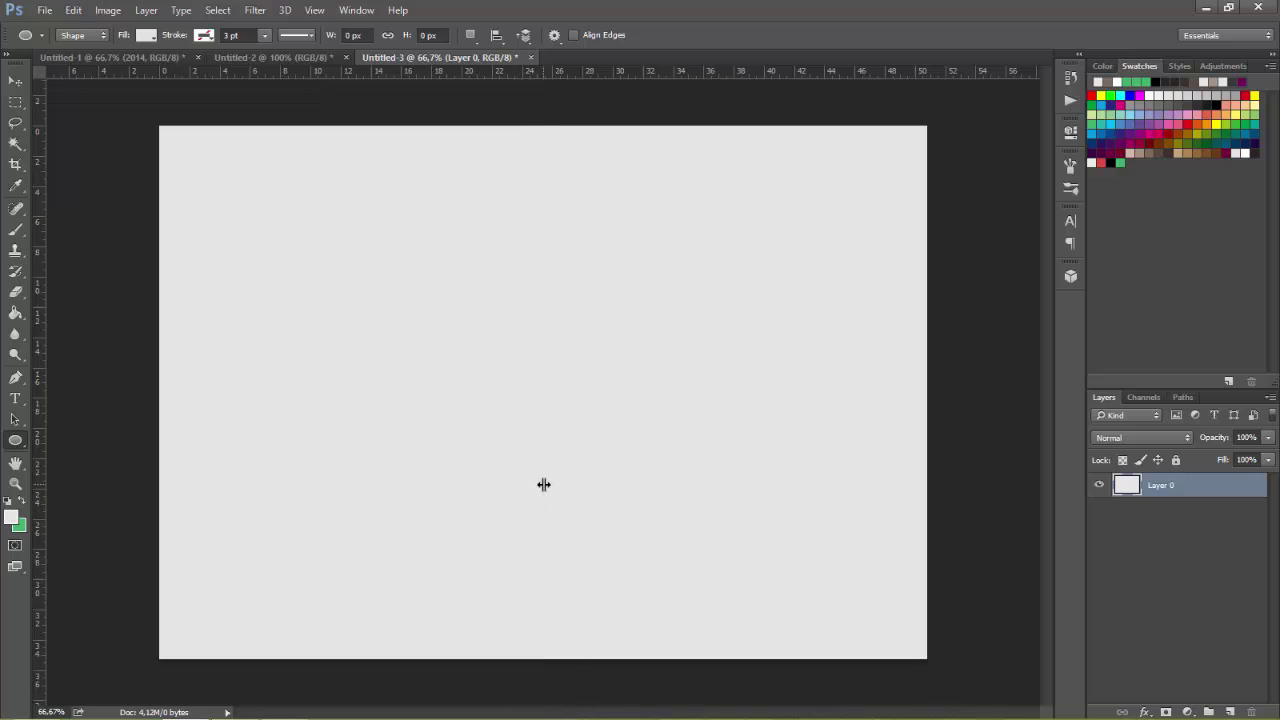
drag(185, 476, 543, 483)
drag(610, 70, 603, 393)
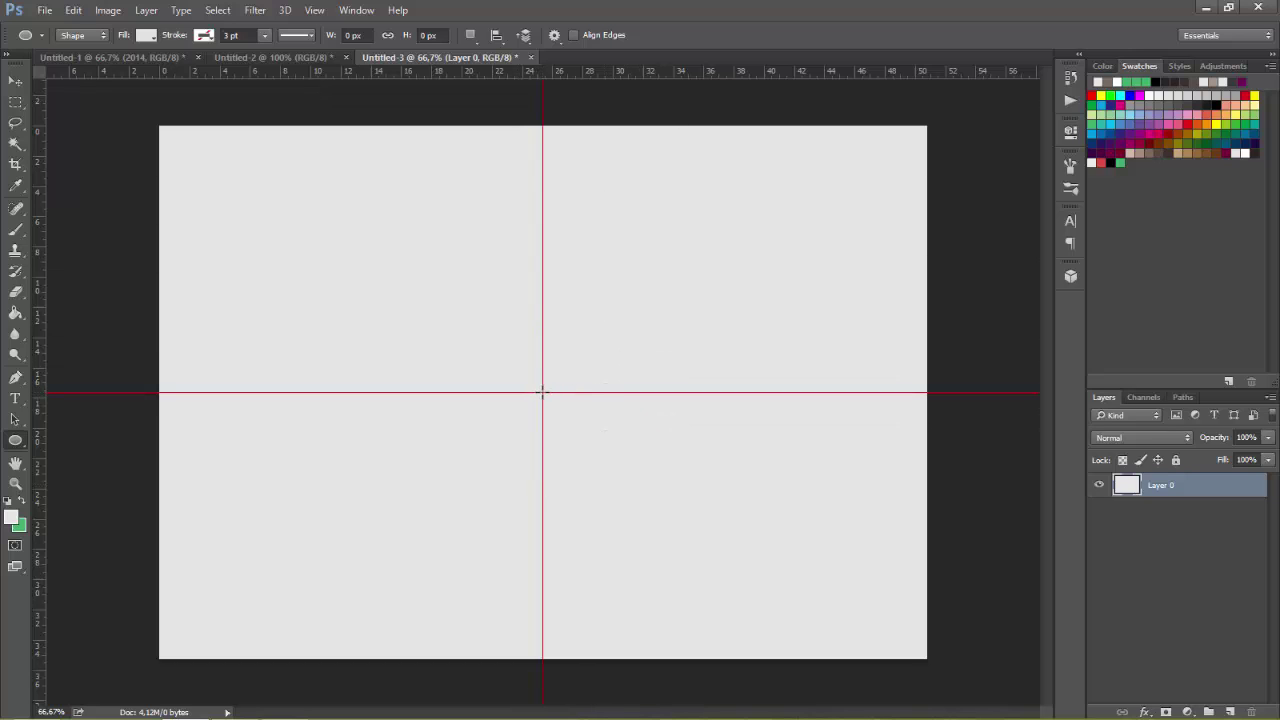
Create a 700 × 700 px circle centred on the guide crossing
click(542, 393)
text(700)
key(Tab)
text(7)
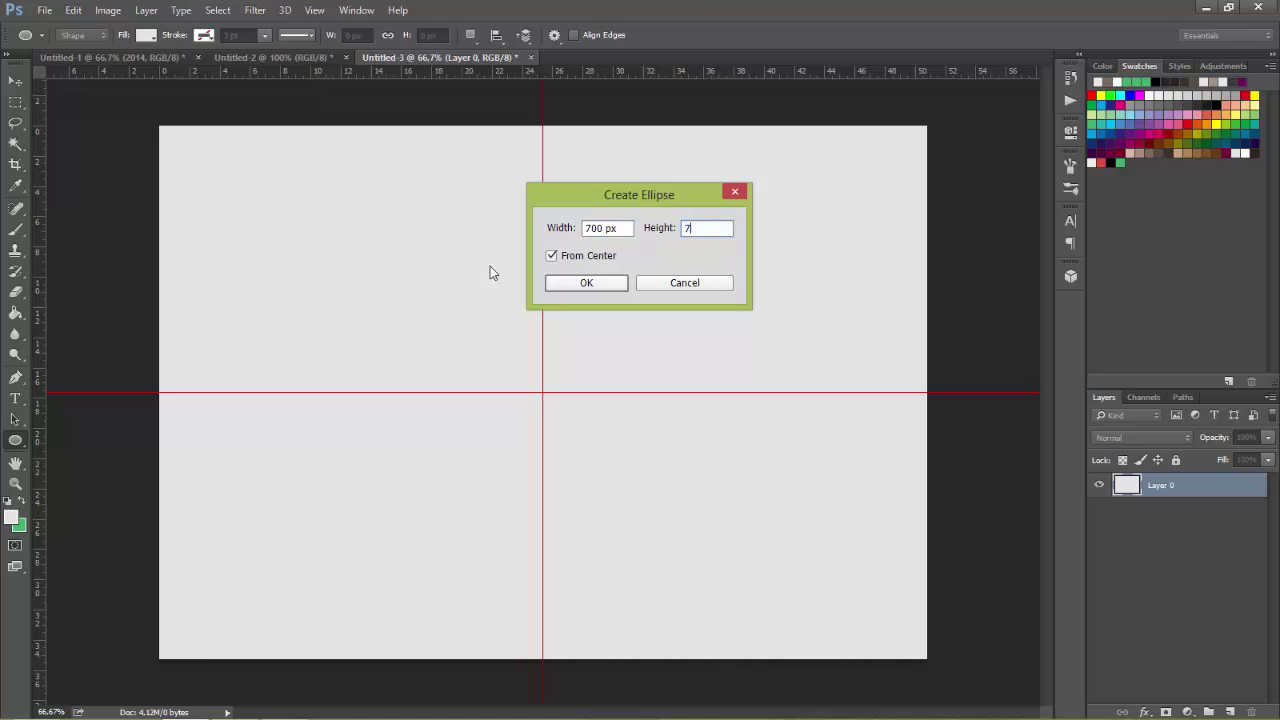
click(580, 283)
Fill the circle with dark #2b2423 and enlarge it to 112% around its centre
click(146, 35)
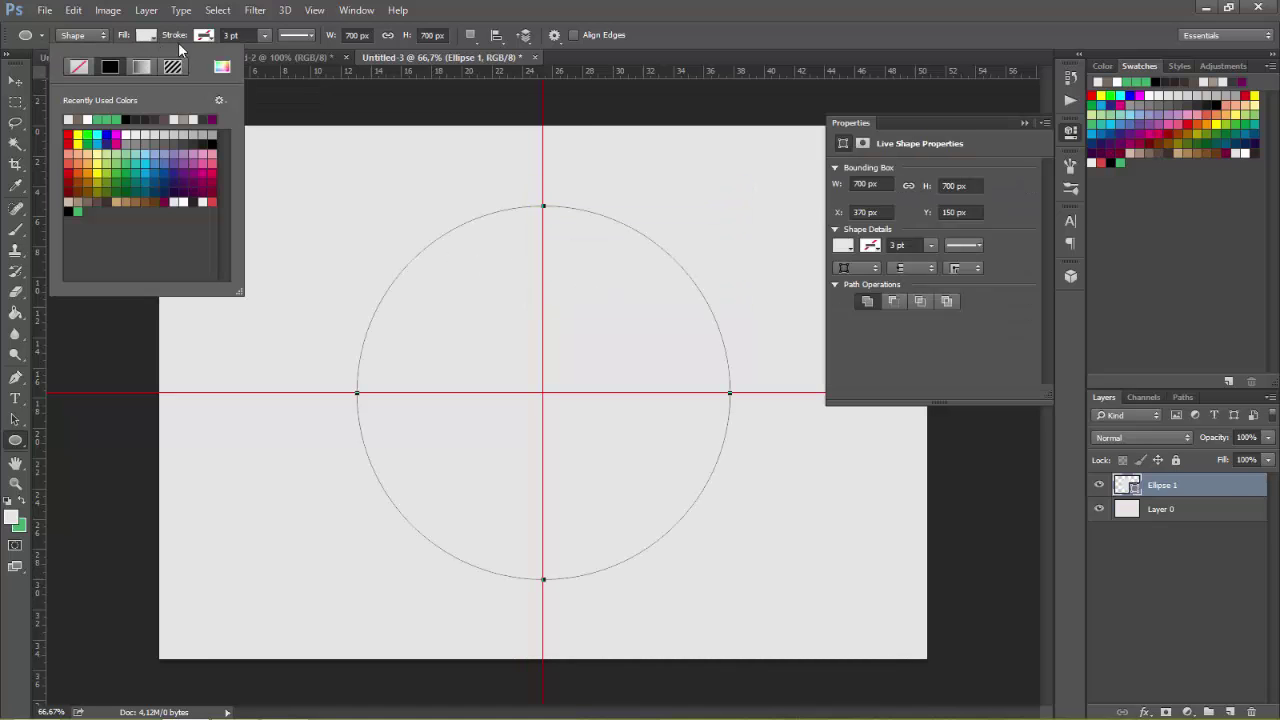
click(222, 66)
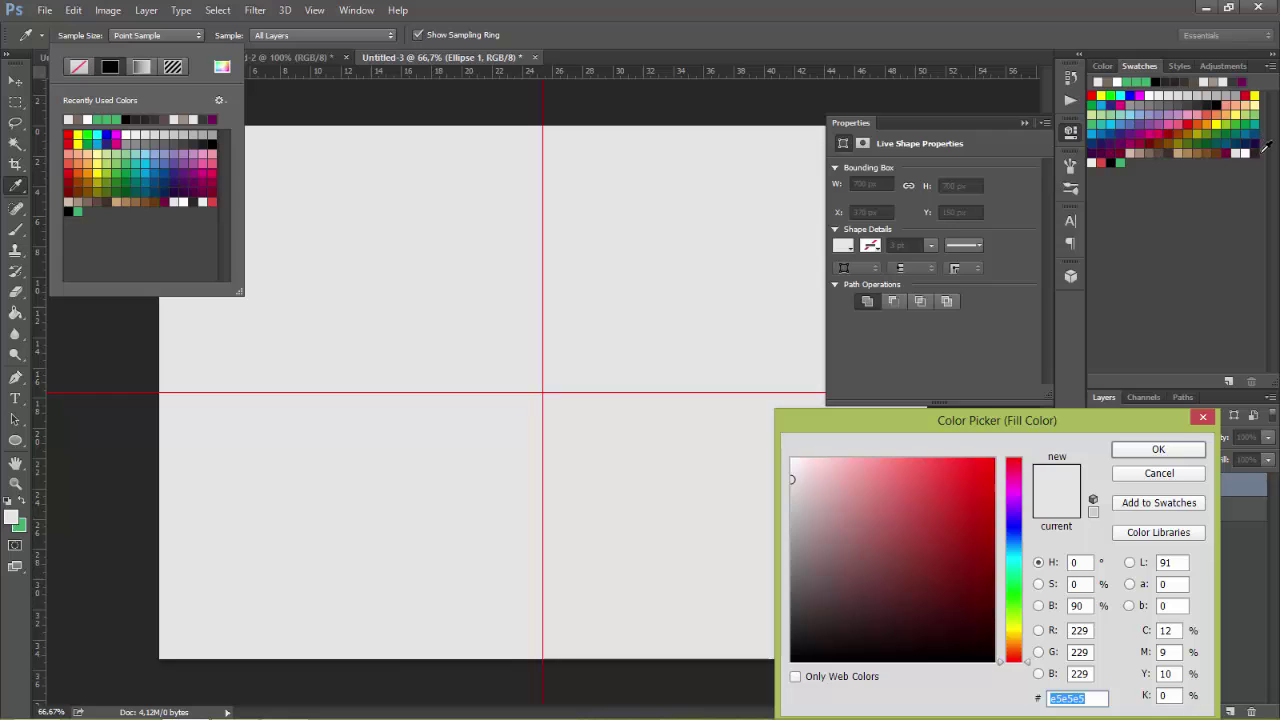
text(2b2423)
click(1152, 452)
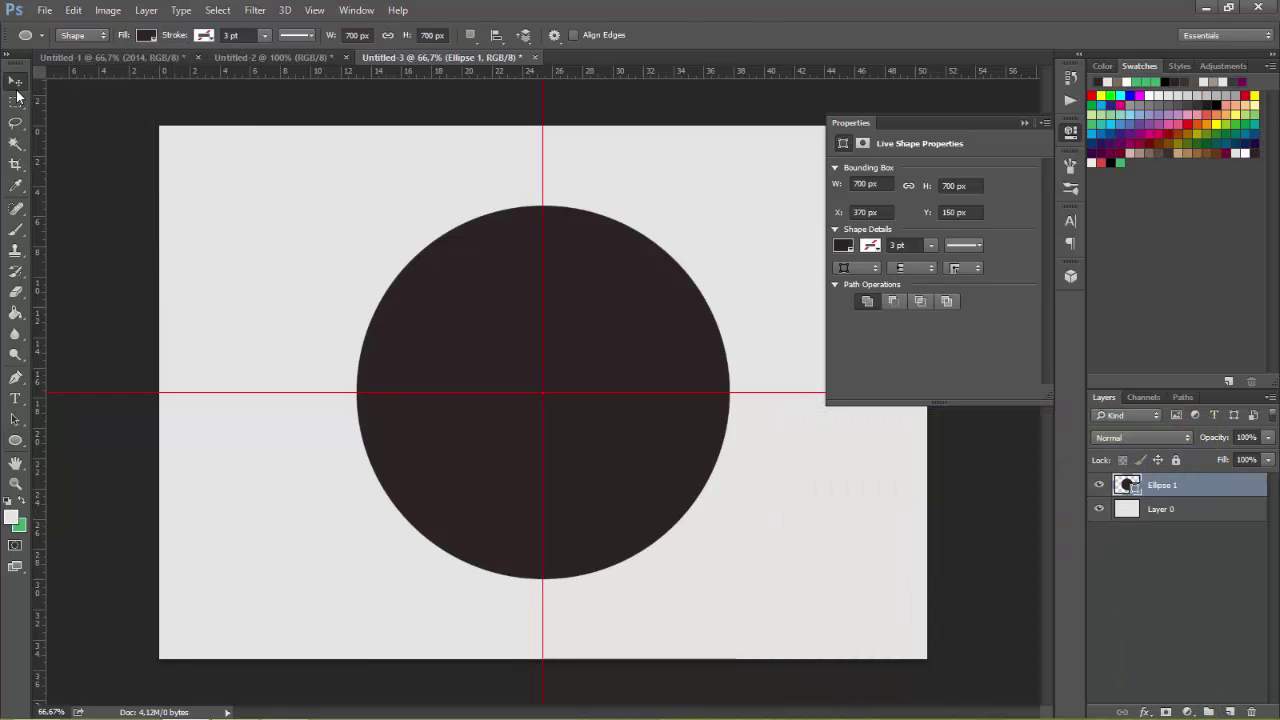
key(v)
drag(729, 578, 752, 601)
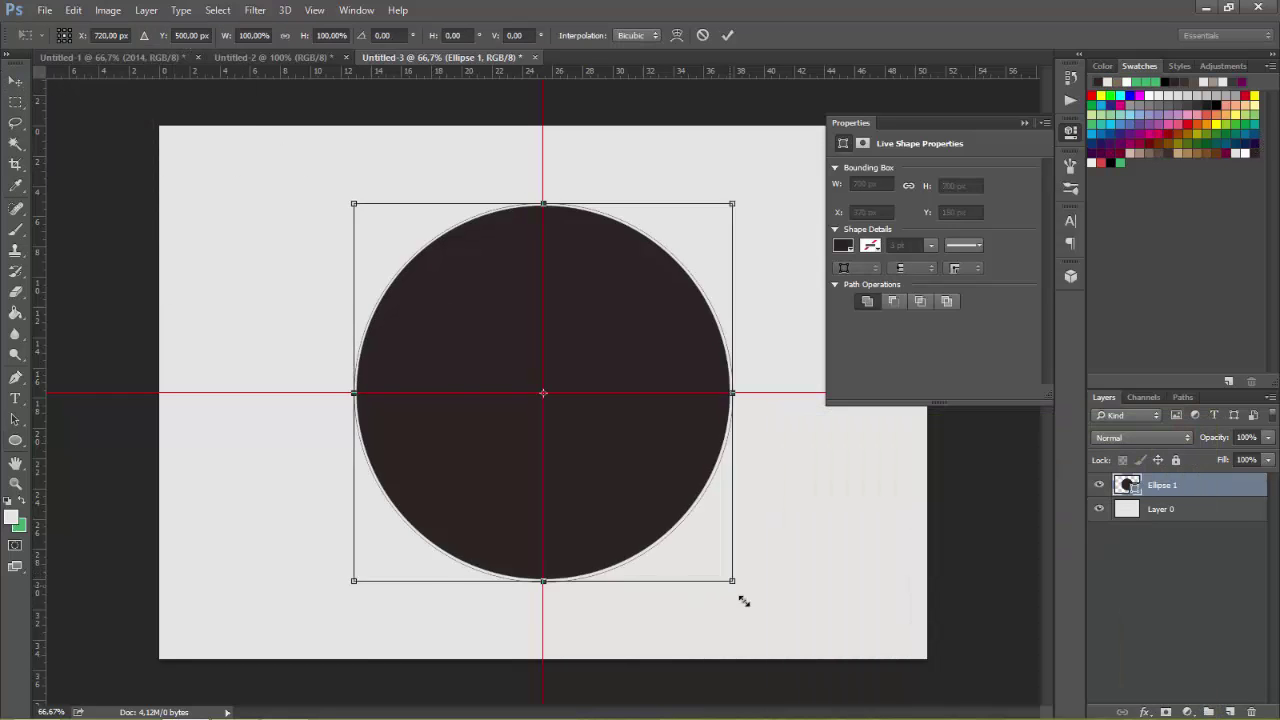
click(727, 36)
Rasterize the circle, duplicate it, and shrink the copy to about 85%
right_click(1190, 485)
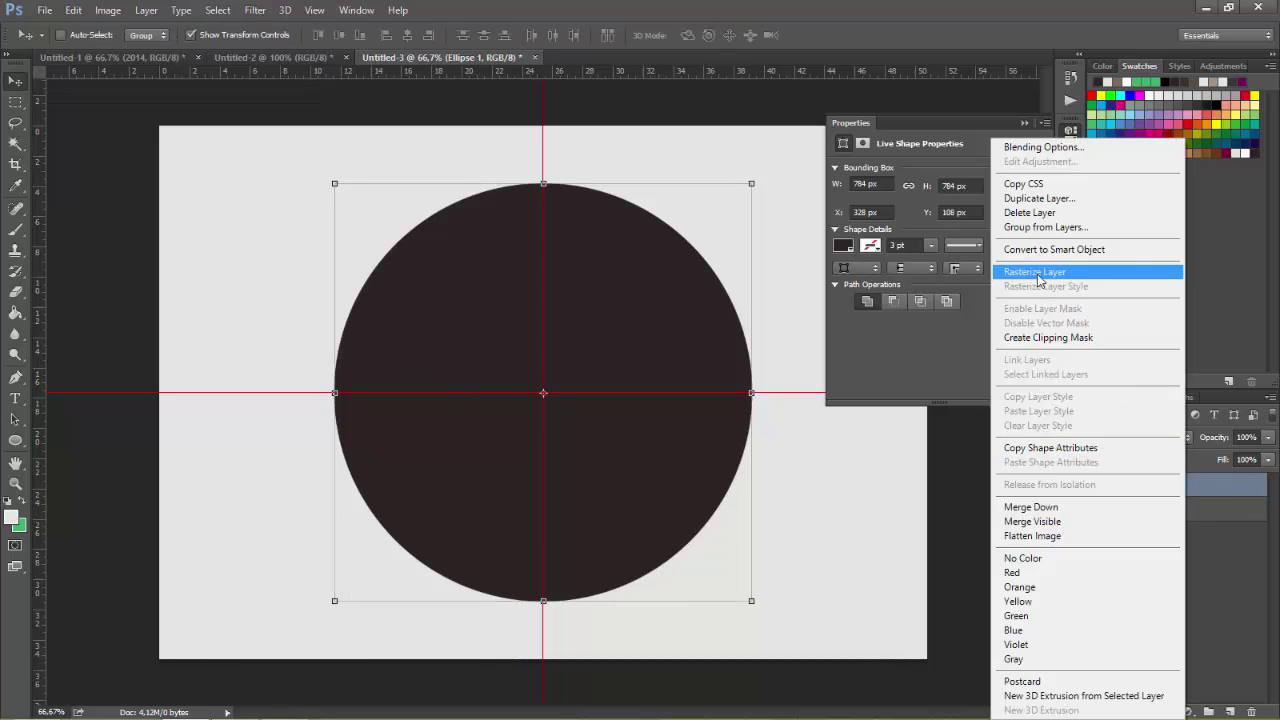
click(1040, 277)
key(ctrl+j)
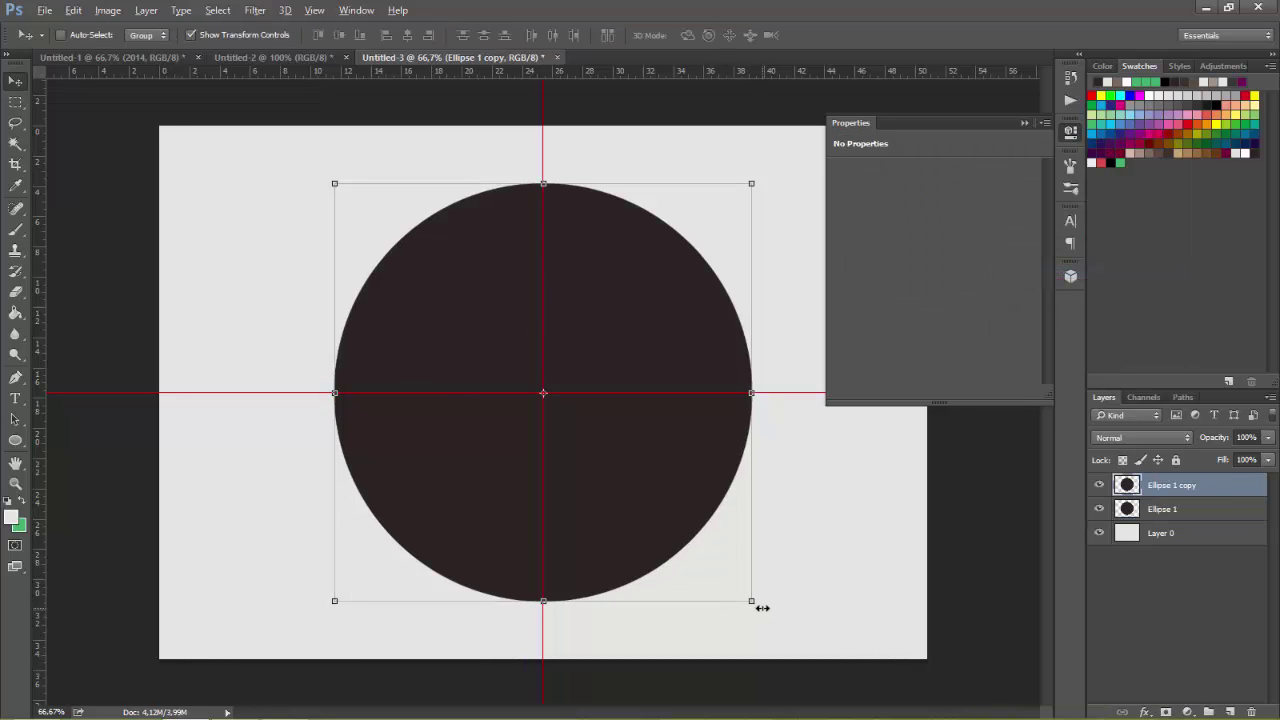
drag(752, 602, 707, 592)
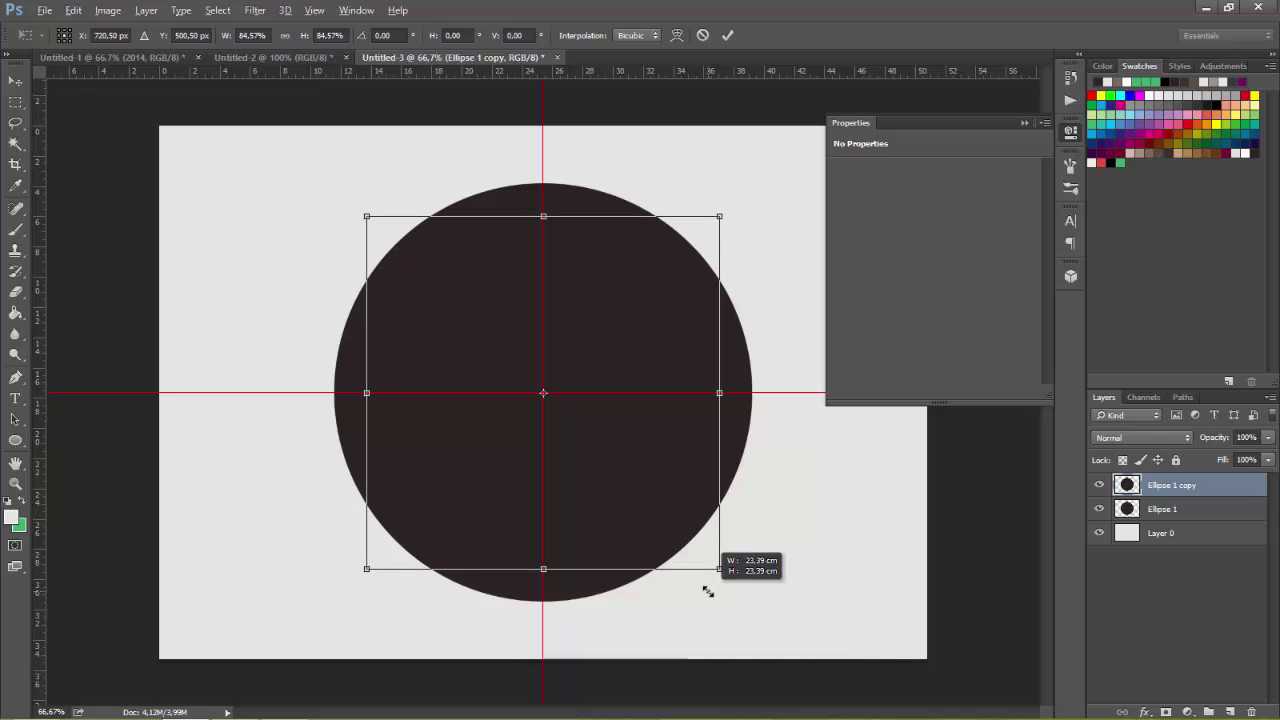
click(727, 35)
Give the copy a 3 px beige #a4917e stroke with 0 fill opacity
double_click(1200, 490)
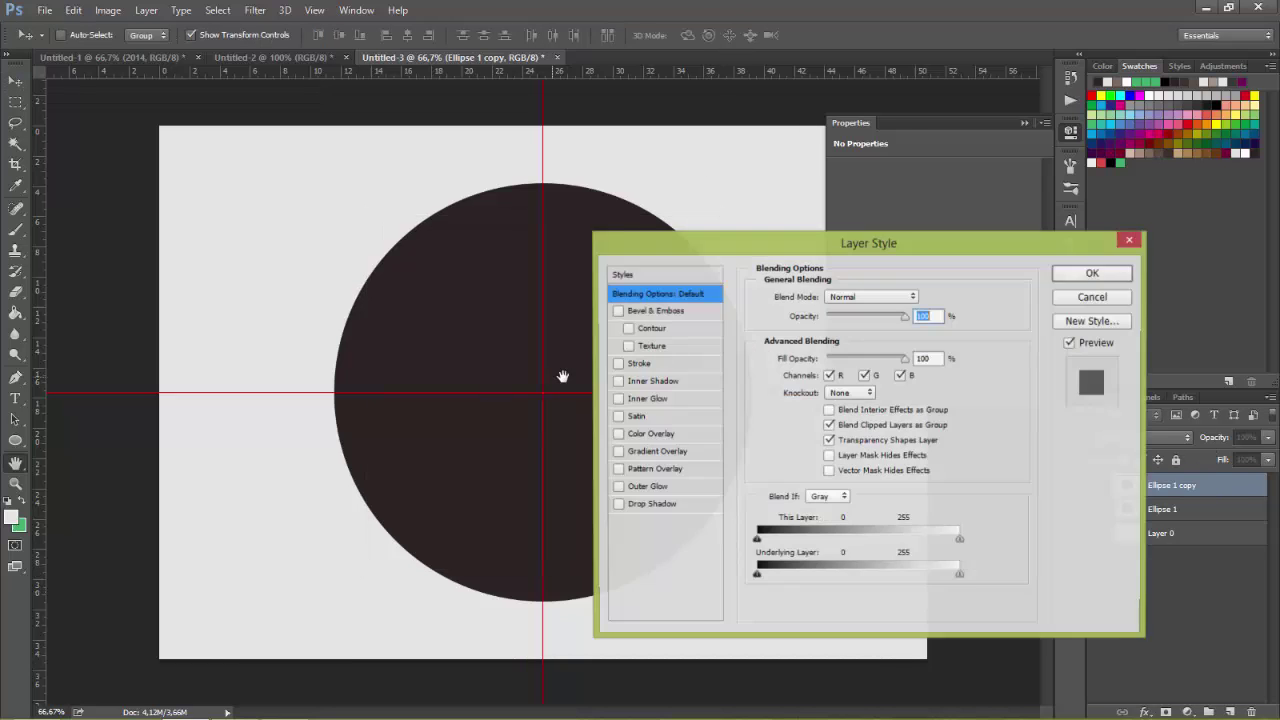
click(638, 363)
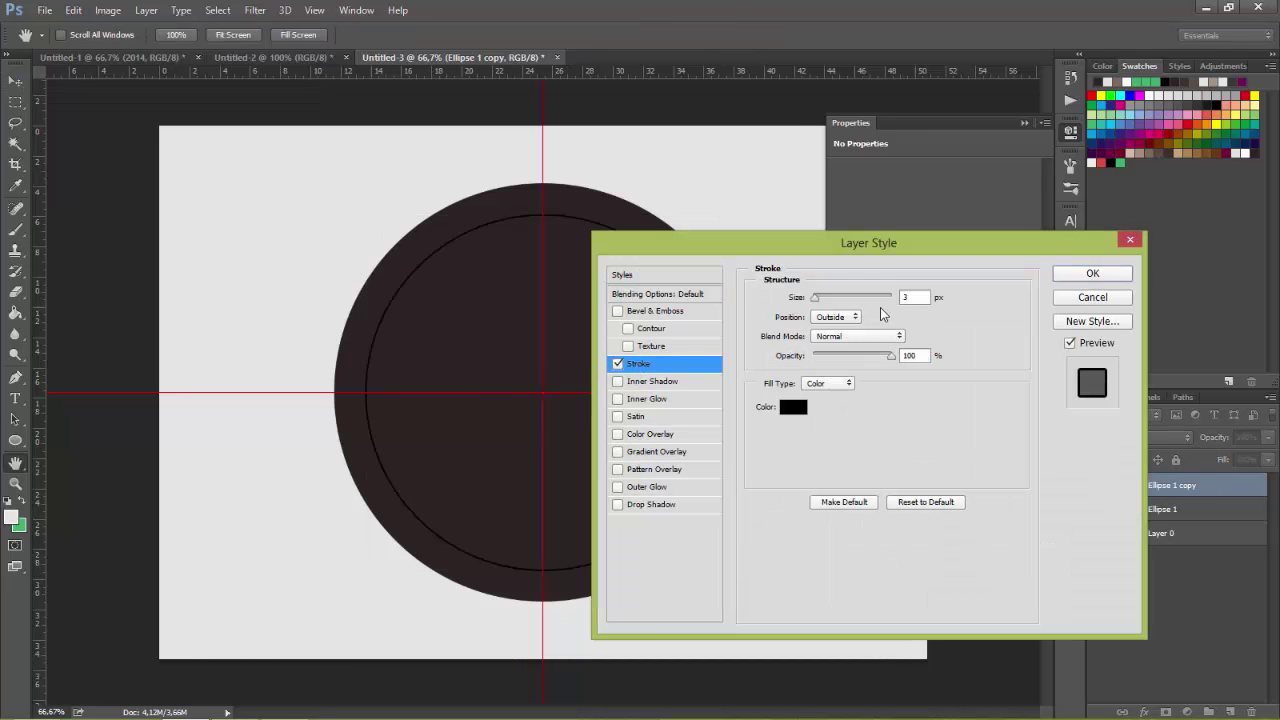
click(624, 294)
double_click(915, 366)
text(0)
click(640, 364)
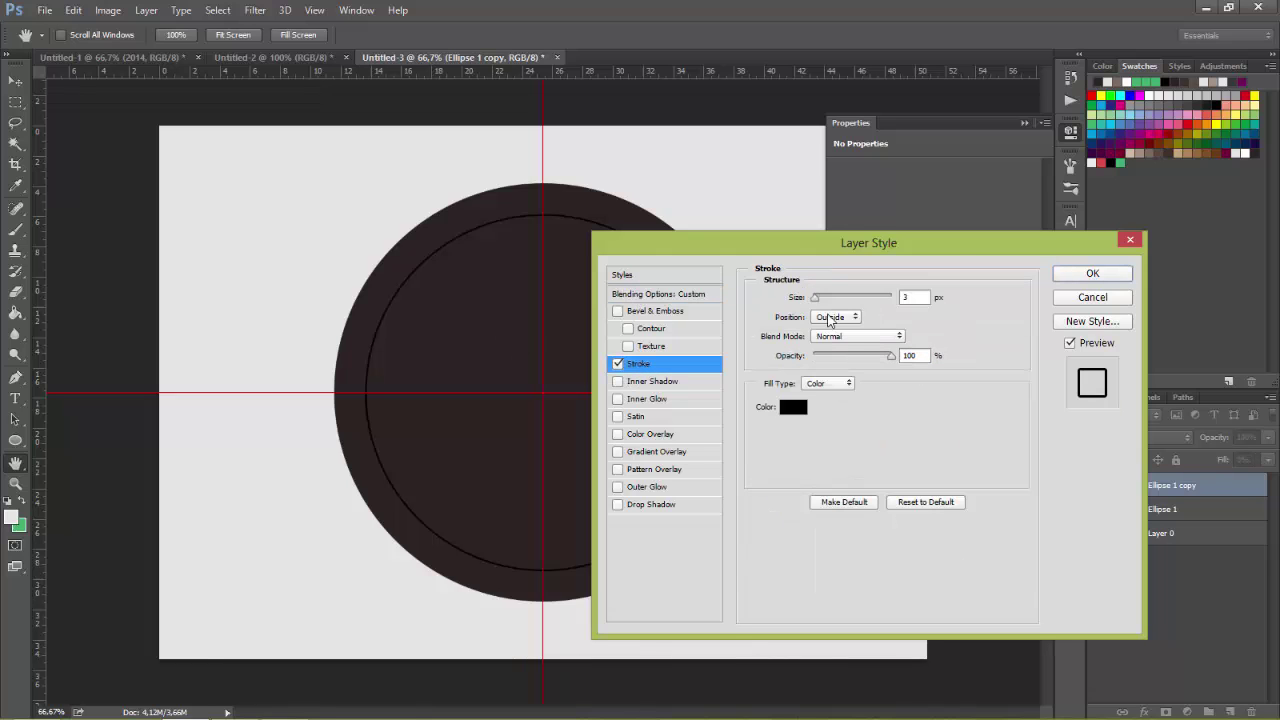
click(792, 408)
click(1165, 147)
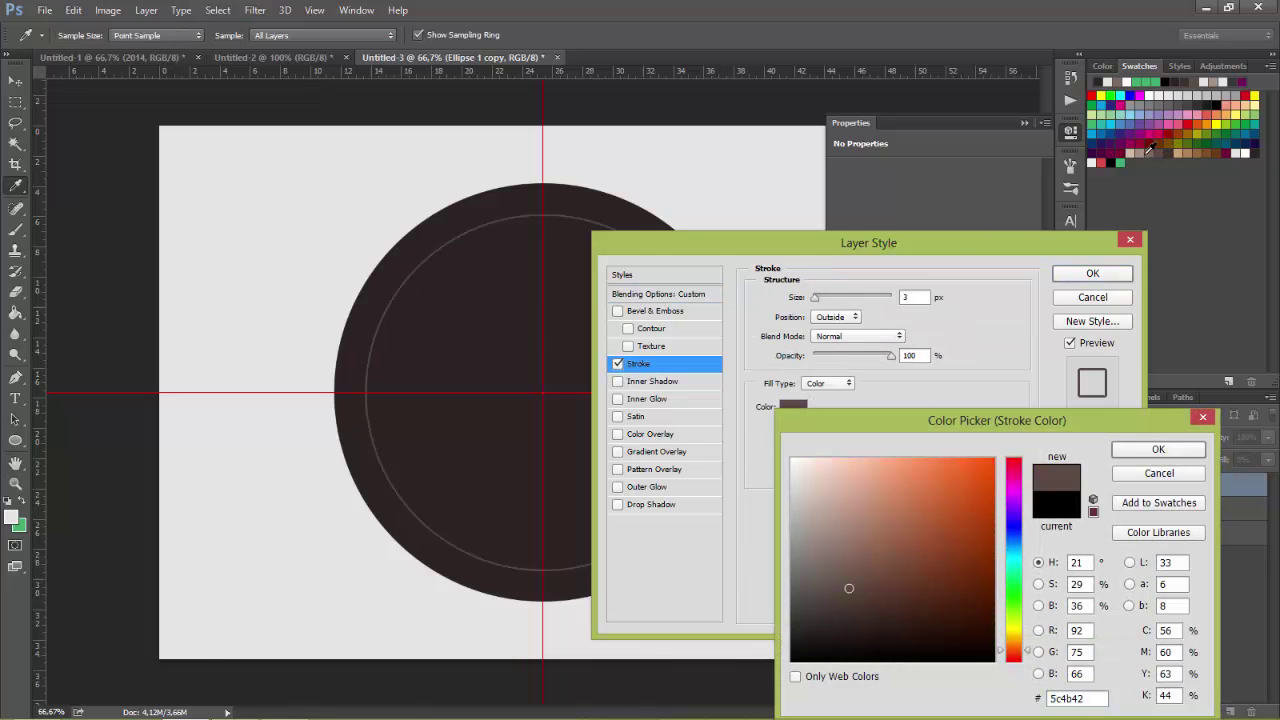
click(1155, 452)
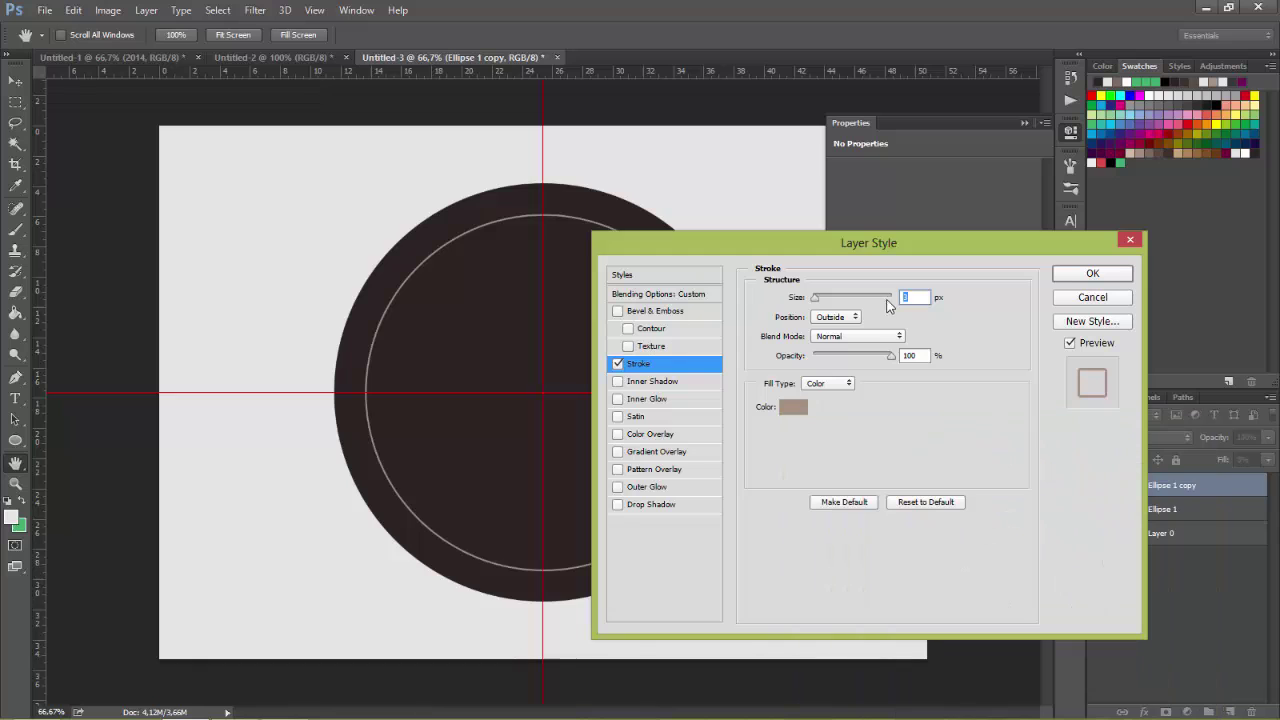
click(1097, 273)
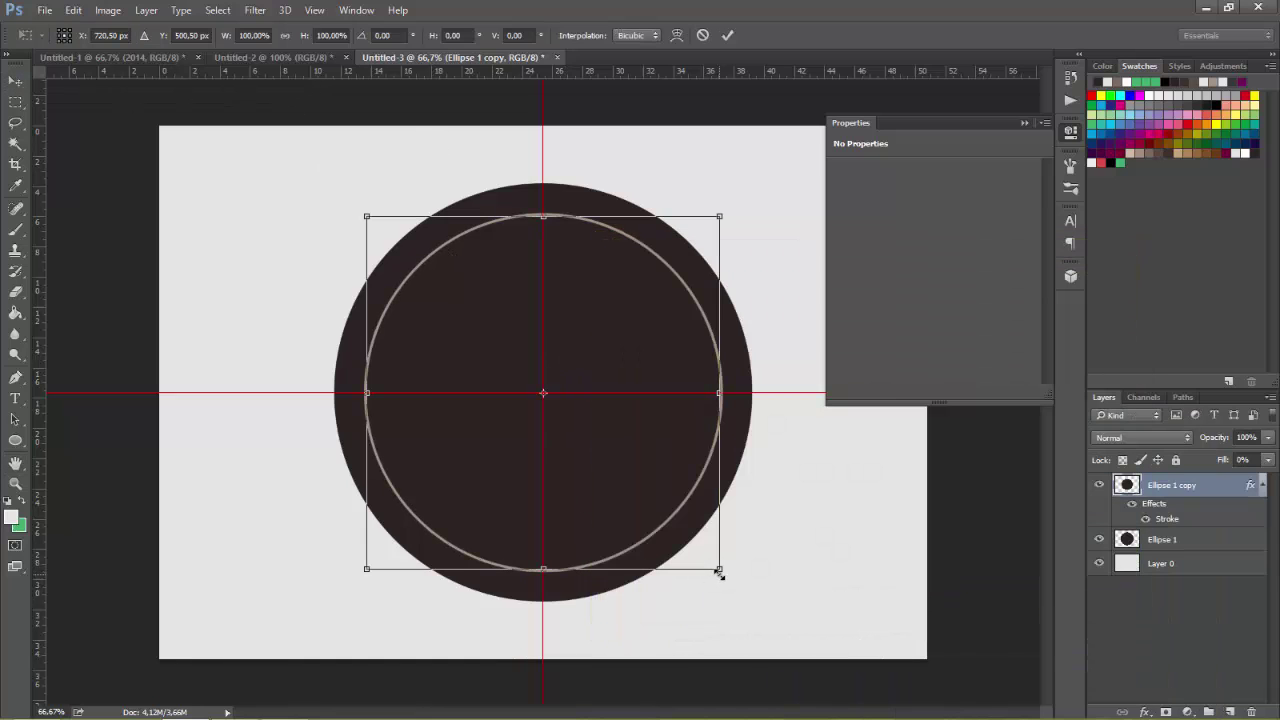
Shrink the beige ring slightly around its centre
drag(719, 568, 715, 564)
click(727, 35)
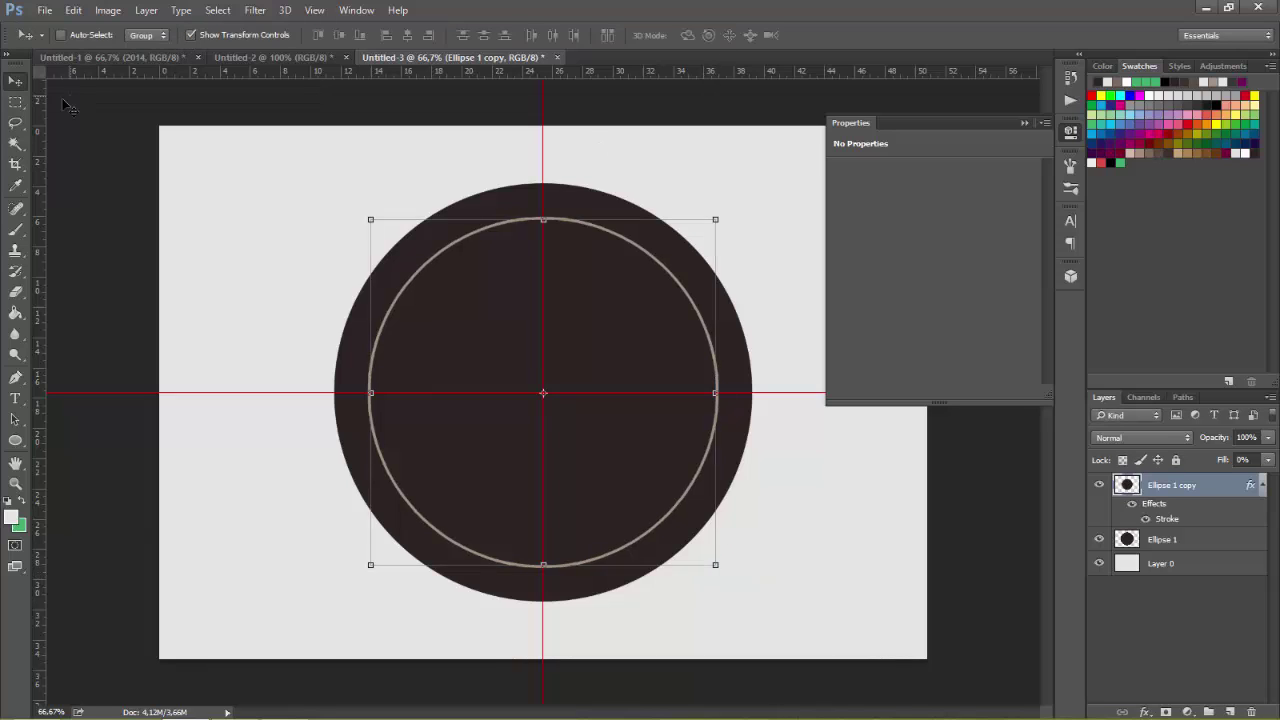
drag(15, 440, 181, 444)
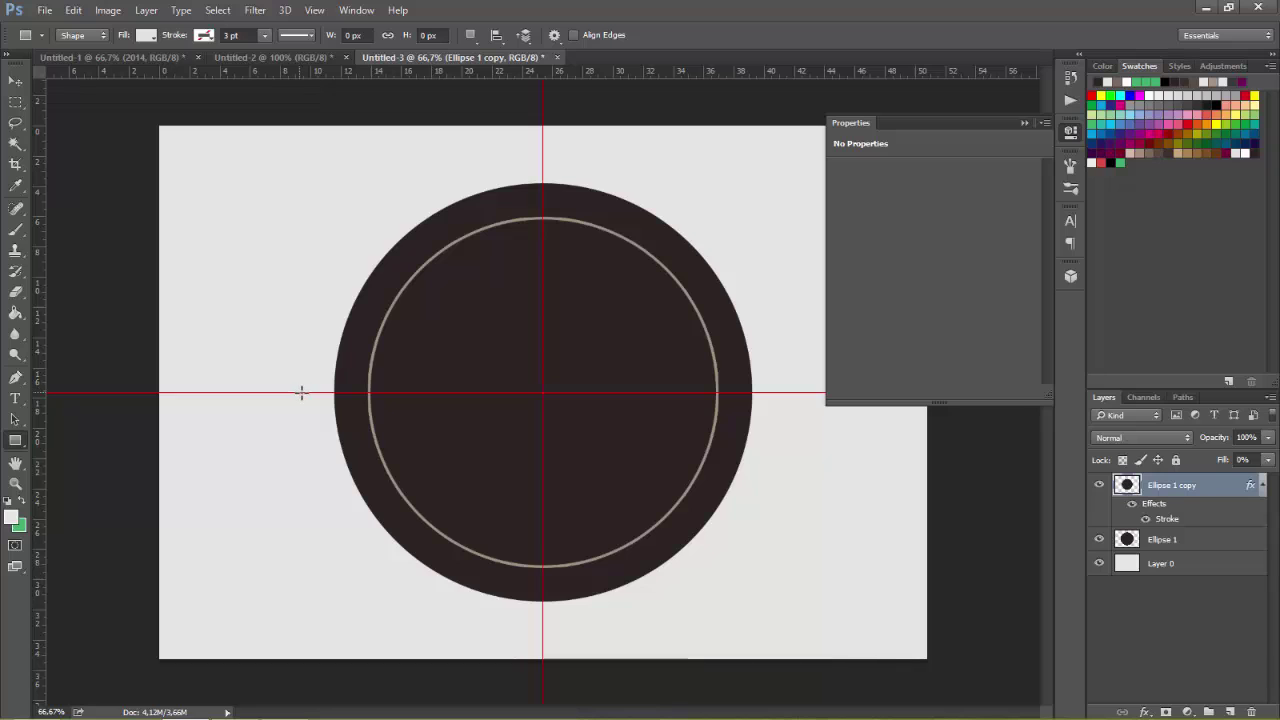
Draw a wide green band across the circle and centre it horizontally
drag(300, 393, 804, 486)
click(145, 38)
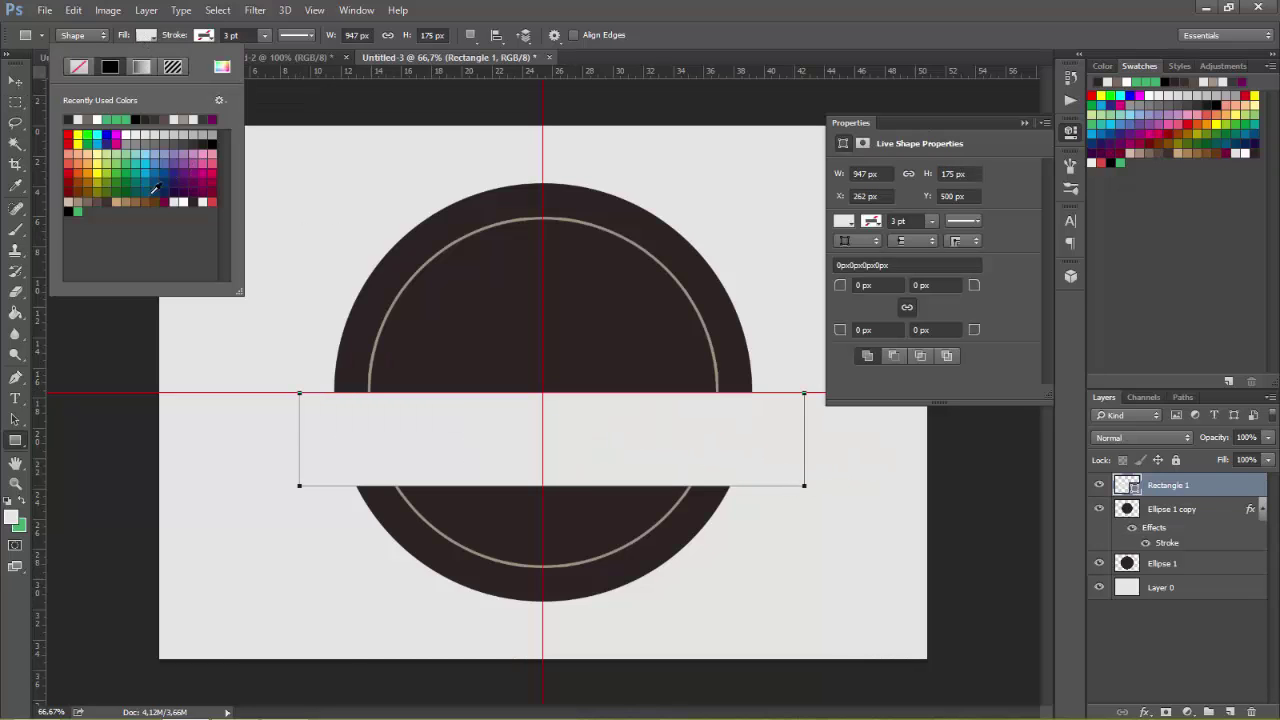
click(100, 228)
click(27, 86)
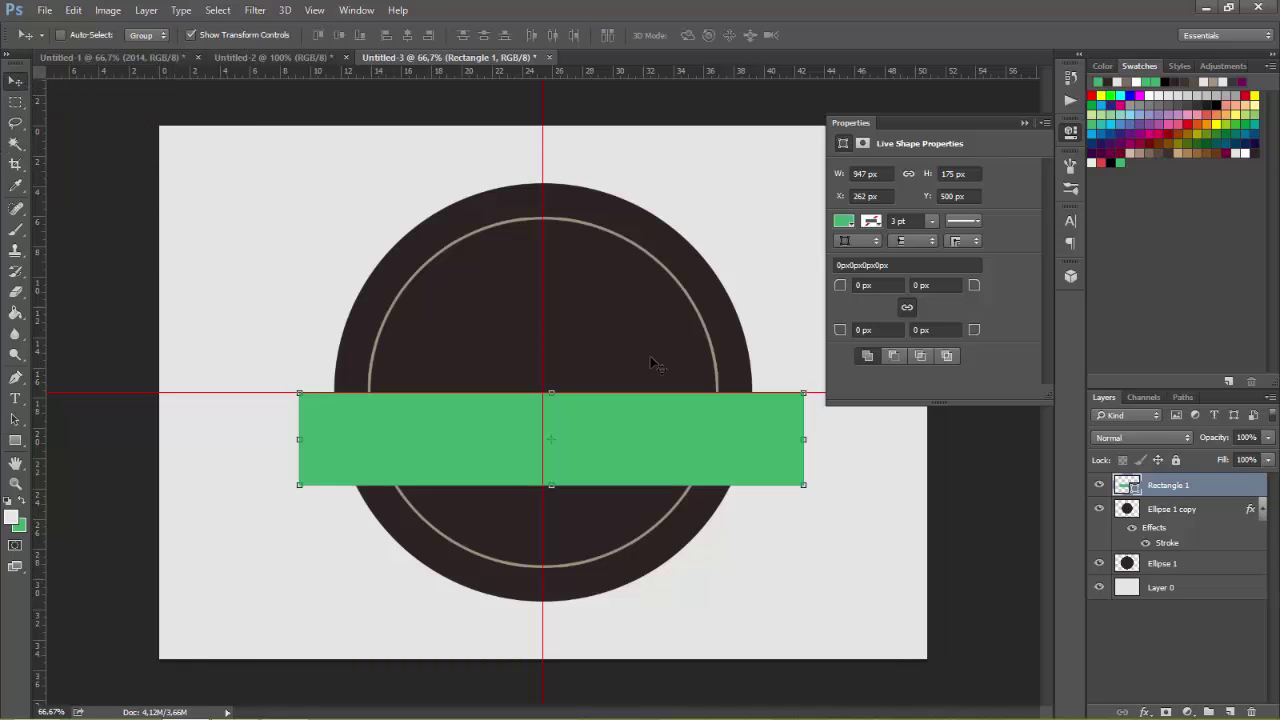
key(ctrl+a)
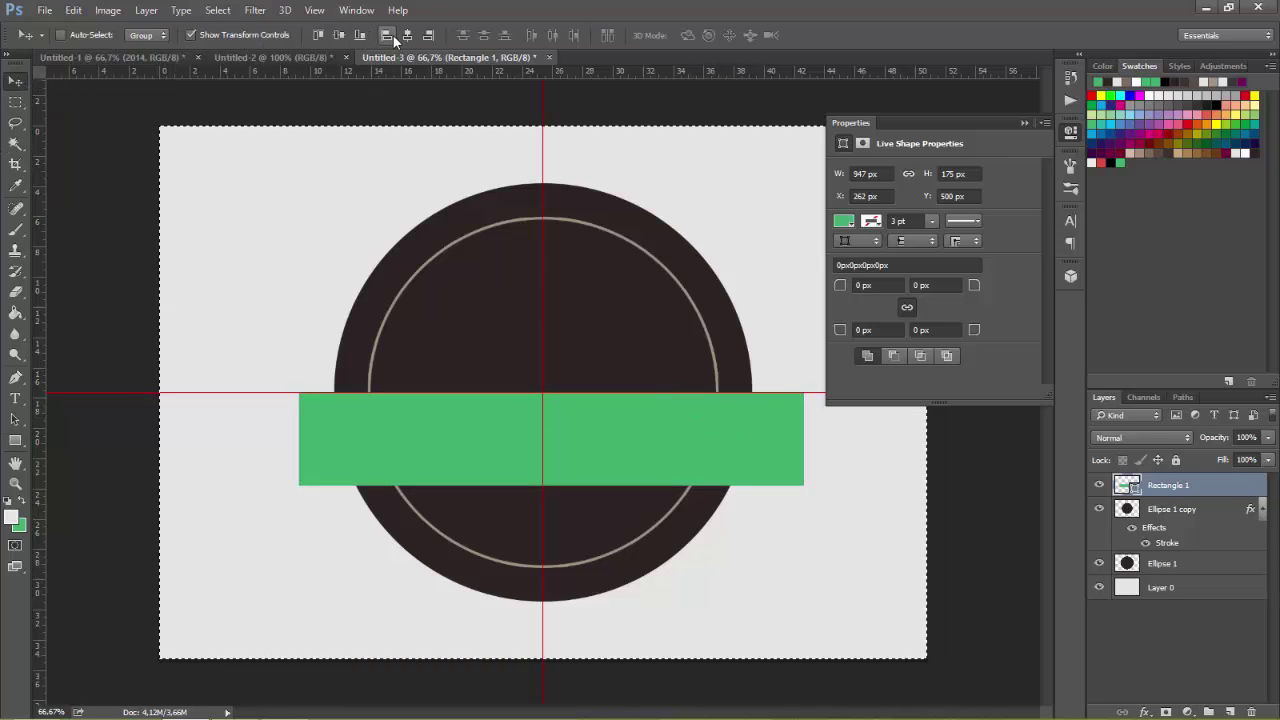
click(407, 35)
Widen the green band slightly on both sides and rasterize its layer
key(ctrl+d)
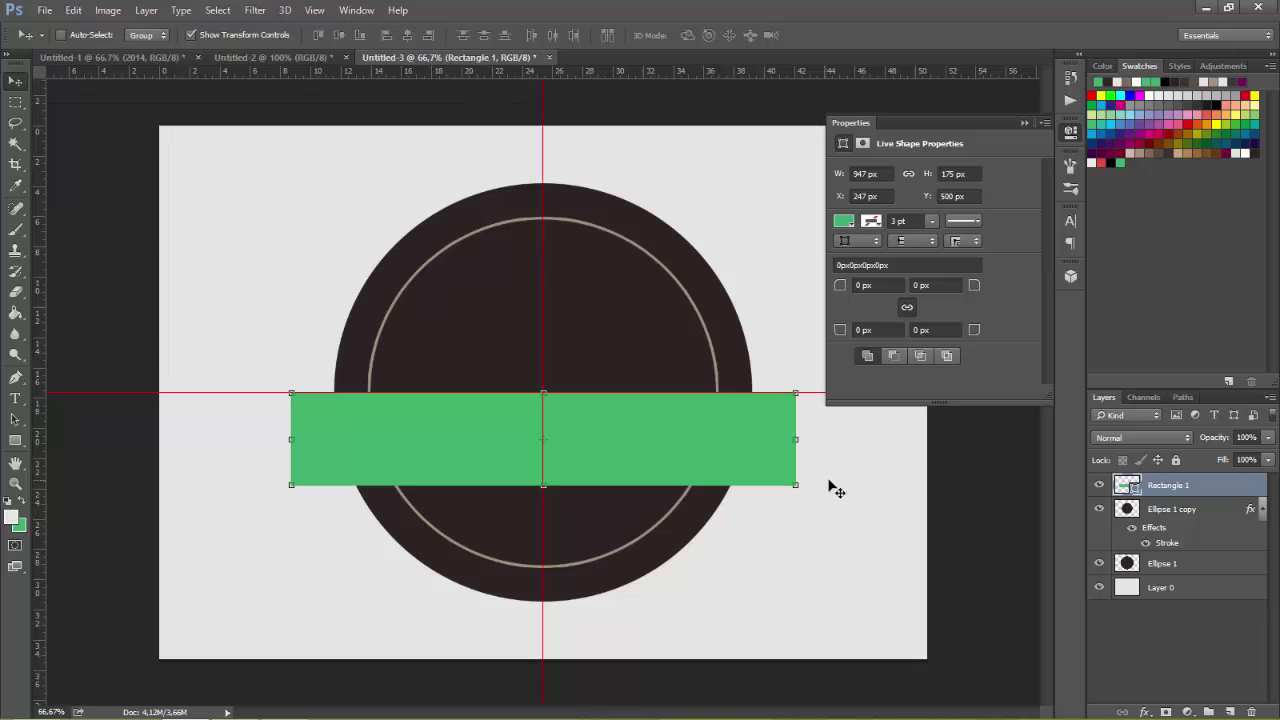
drag(795, 438, 801, 438)
click(727, 35)
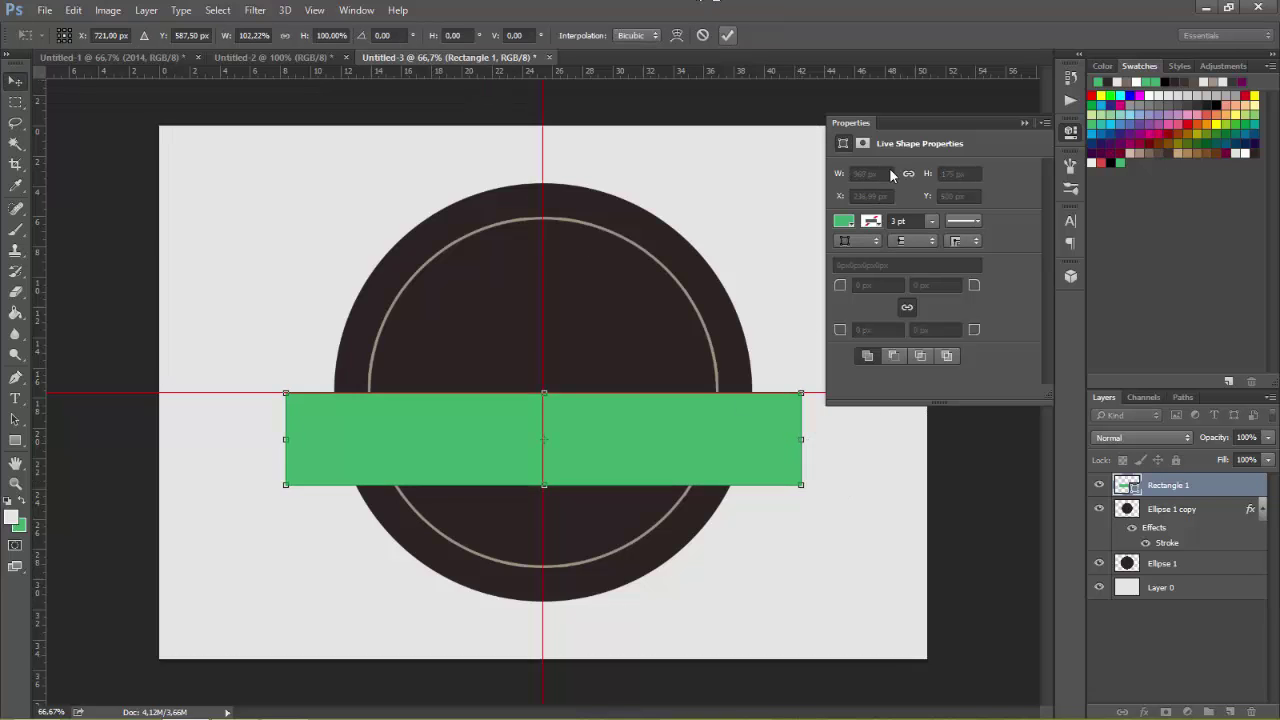
right_click(1186, 485)
click(1040, 272)
click(1262, 509)
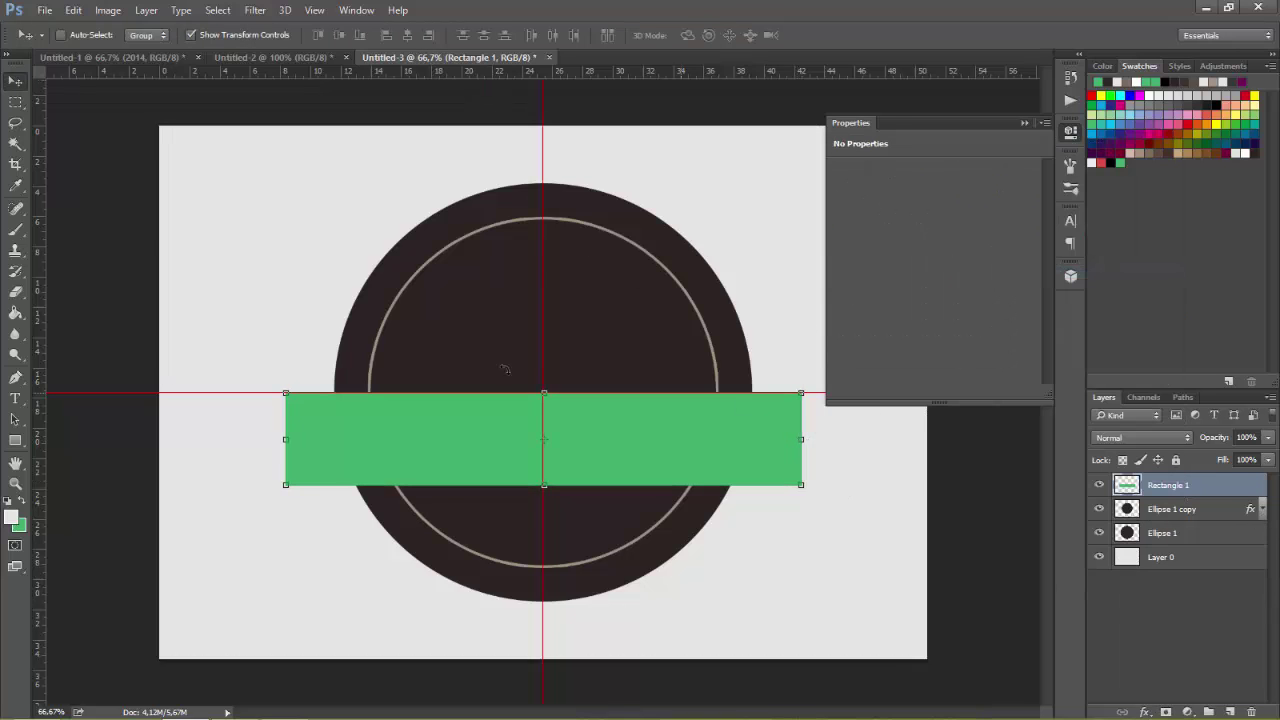
At 100% zoom, place vertical guides just inside both ends of the band
key(ctrl+plus)
drag(44, 408, 179, 442)
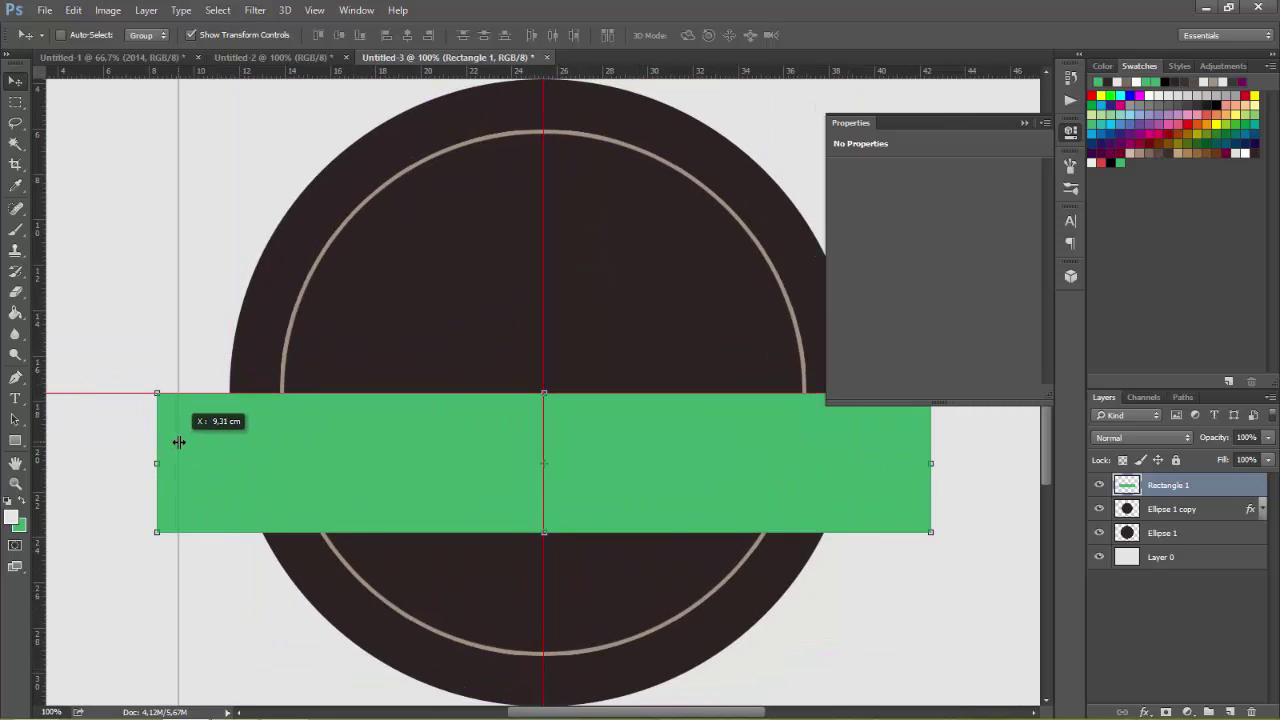
drag(178, 442, 176, 442)
drag(41, 440, 911, 501)
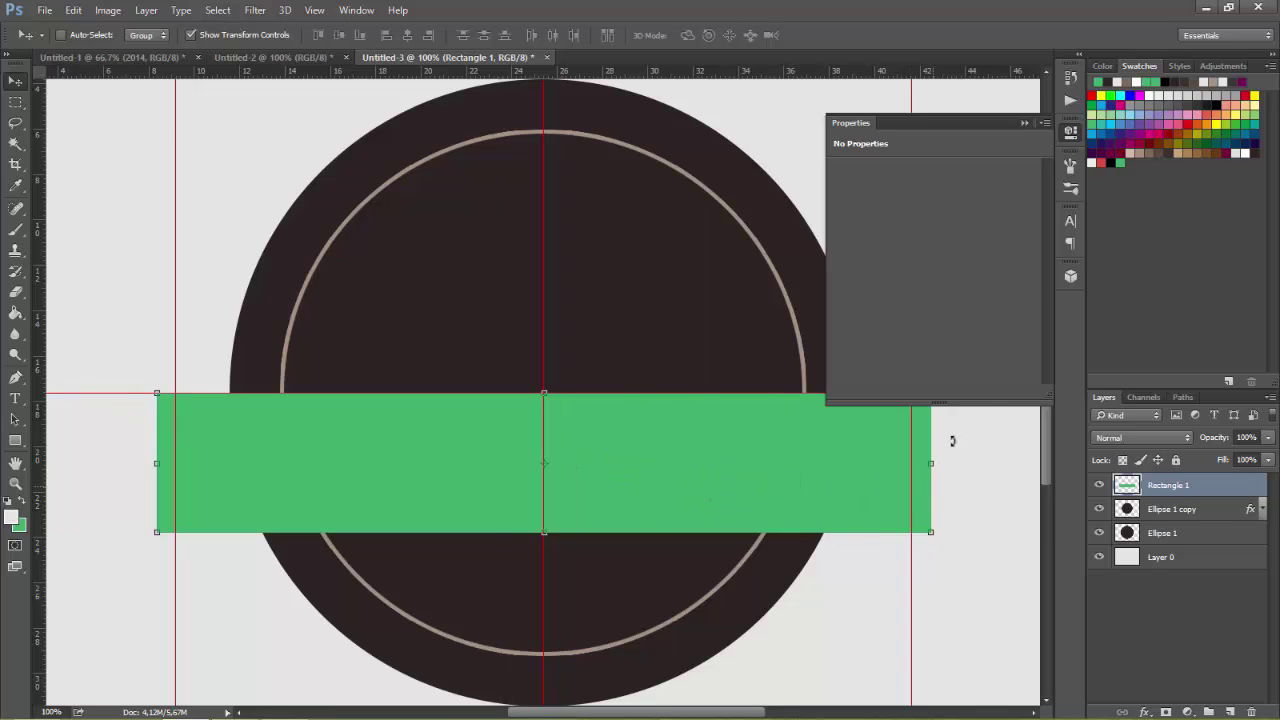
click(1024, 122)
click(16, 377)
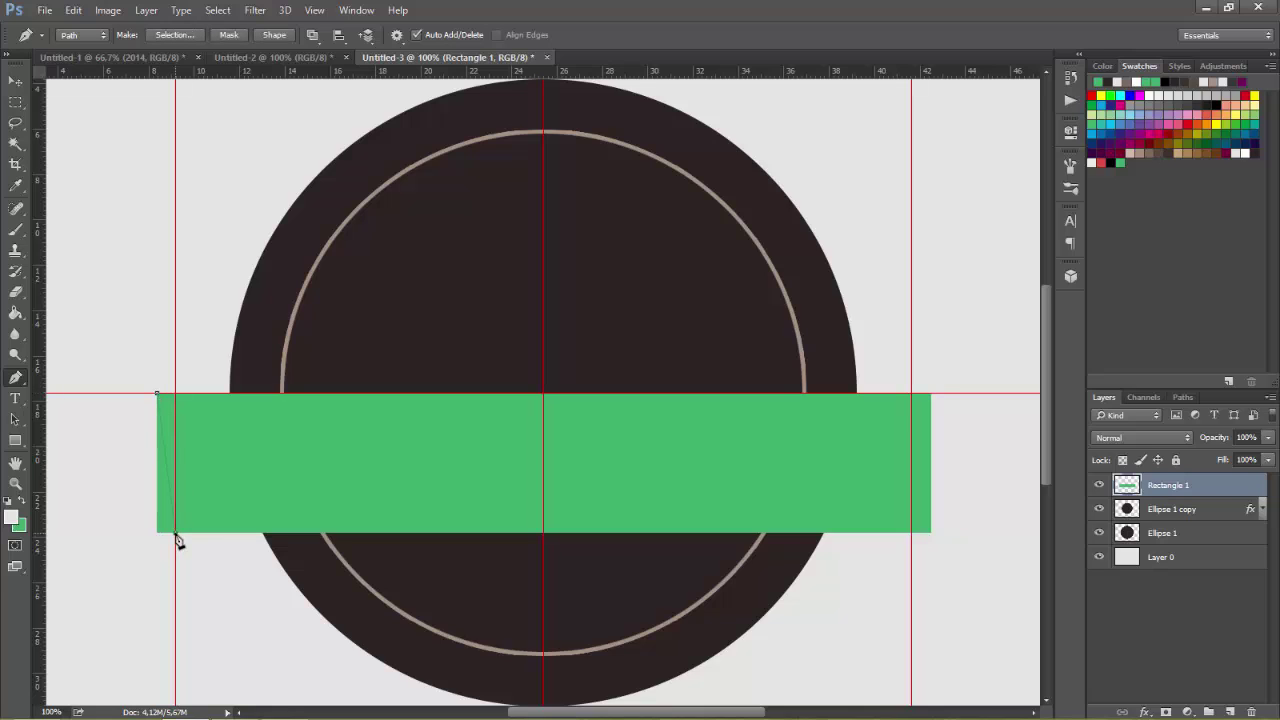
Fill a slanted green triangle at the band's left end so it flares outward
click(134, 425)
right_click(157, 438)
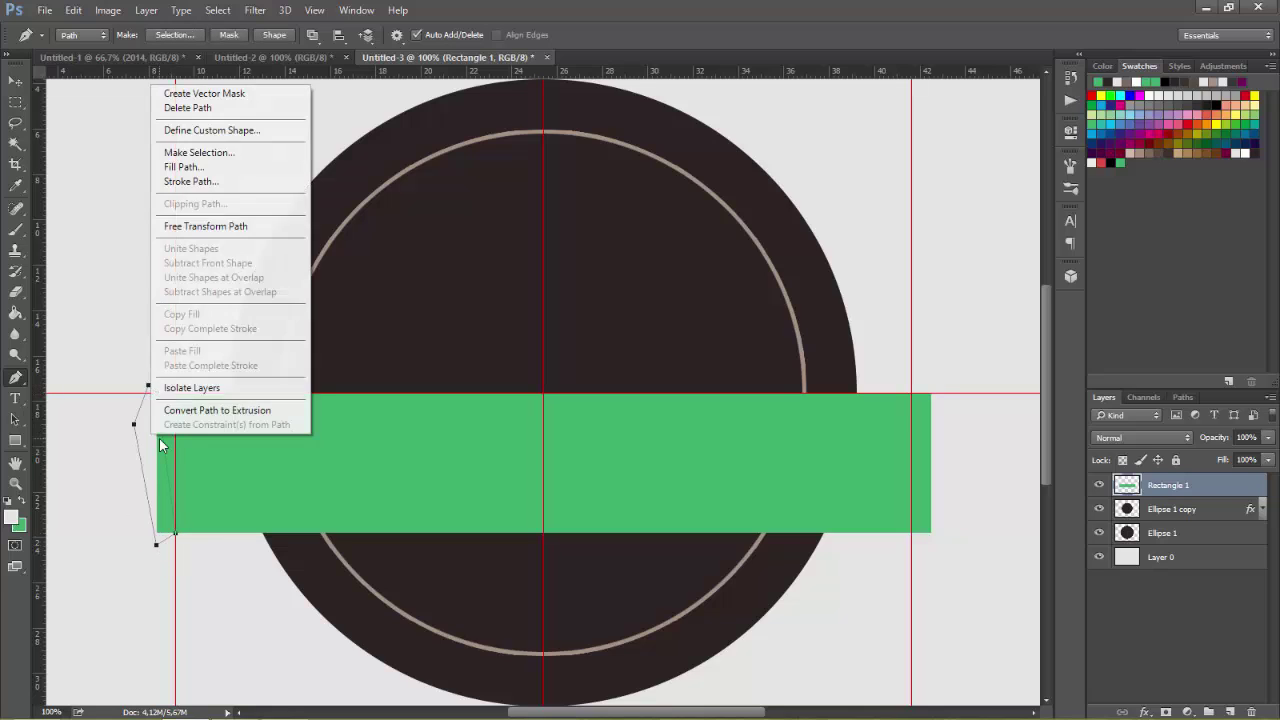
click(245, 153)
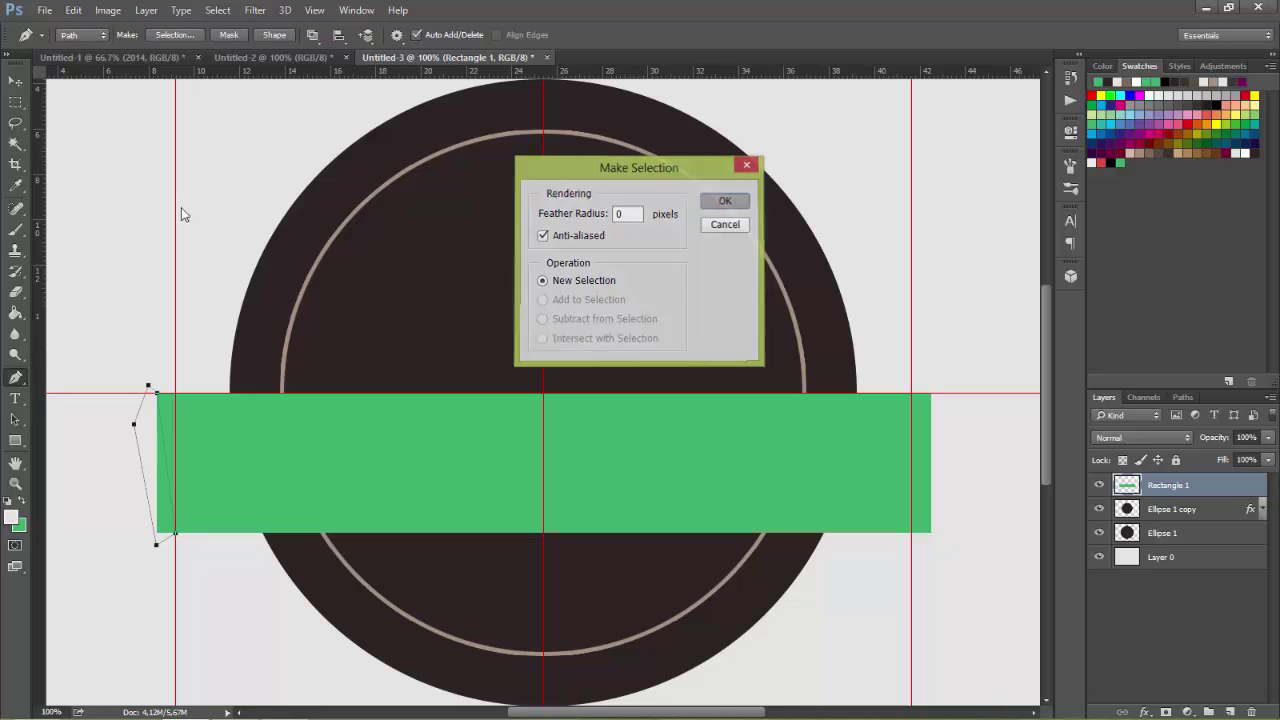
key(Return)
key(alt+BackSpace)
key(ctrl+d)
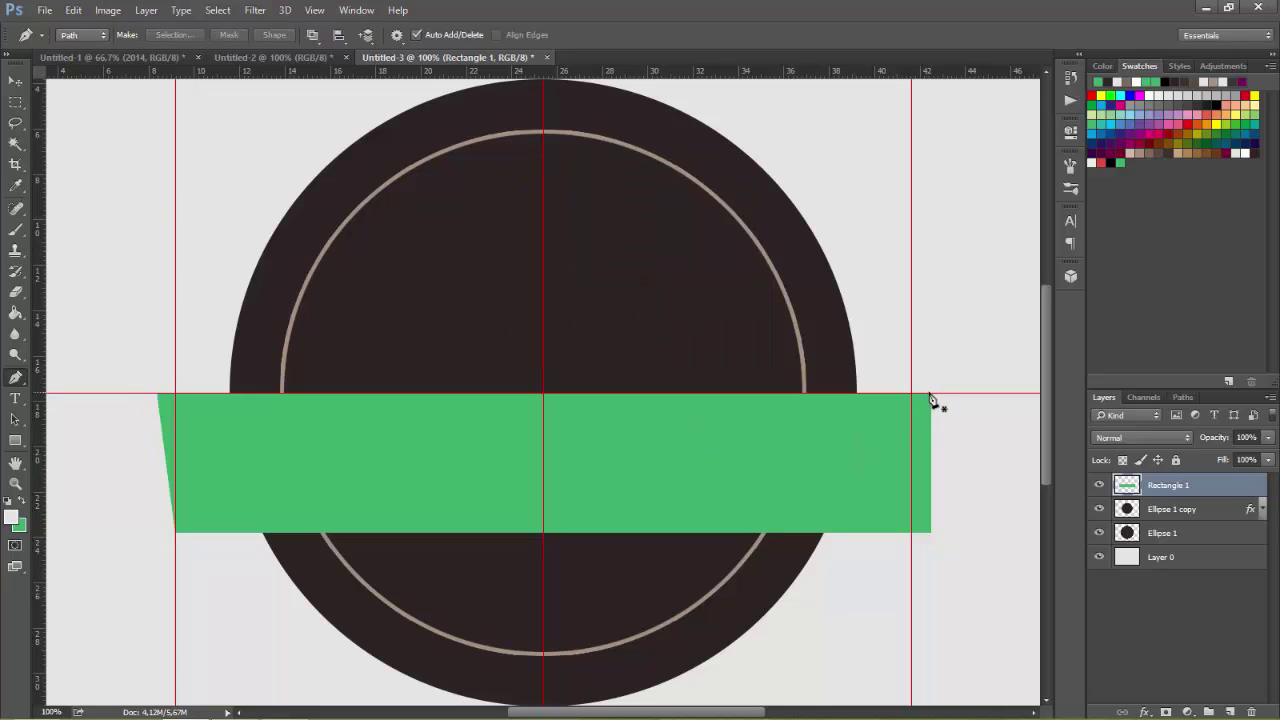
Fill a matching slanted green triangle at the band's right end
click(931, 394)
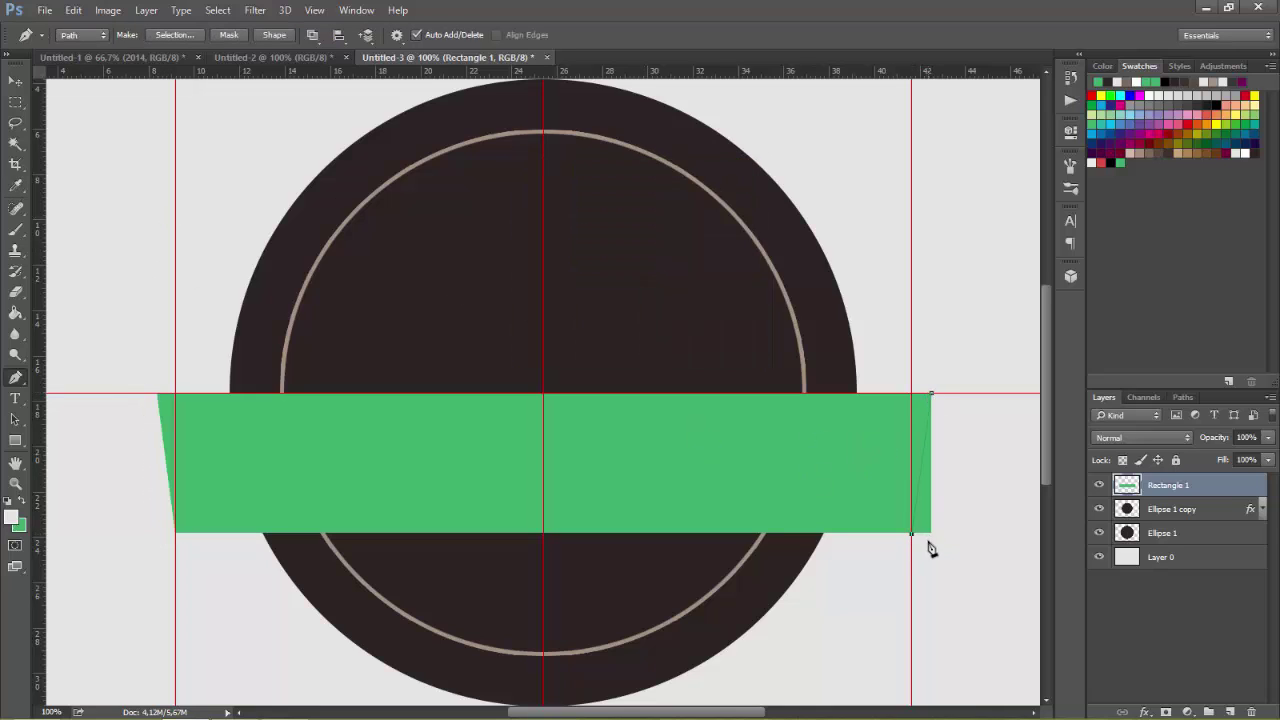
click(946, 371)
right_click(935, 400)
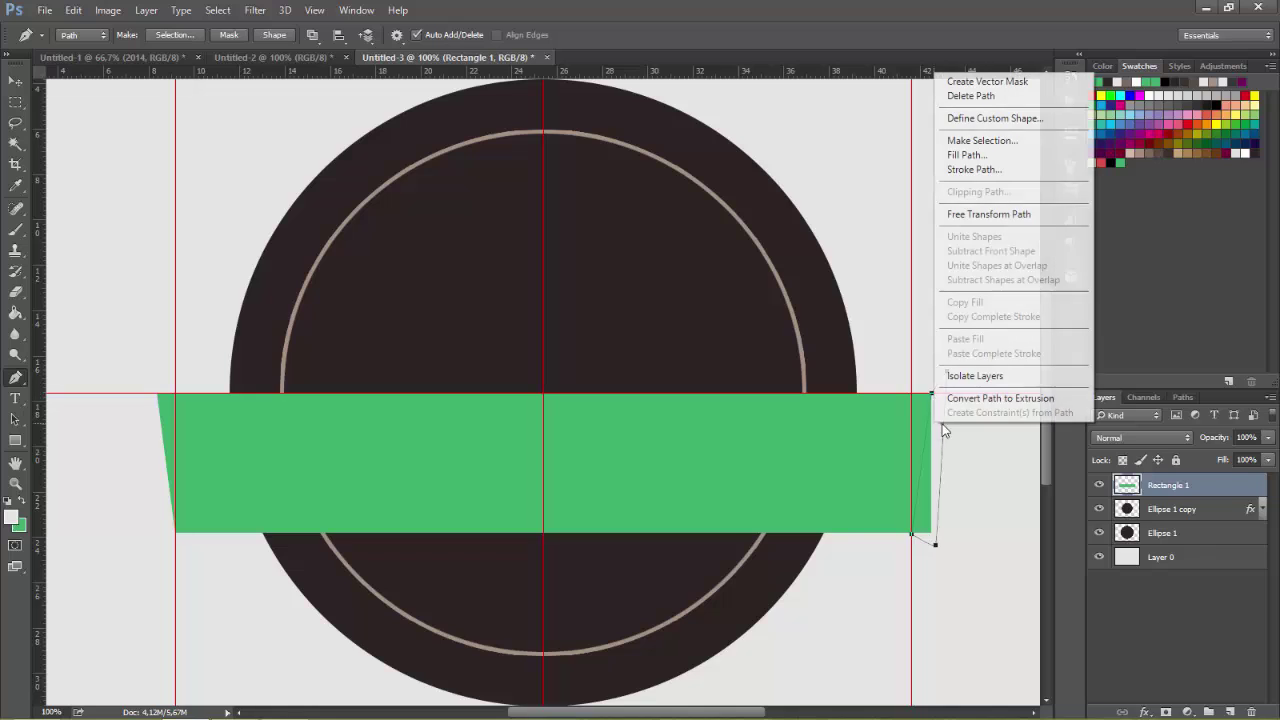
click(960, 137)
click(737, 206)
key(alt+BackSpace)
key(ctrl+d)
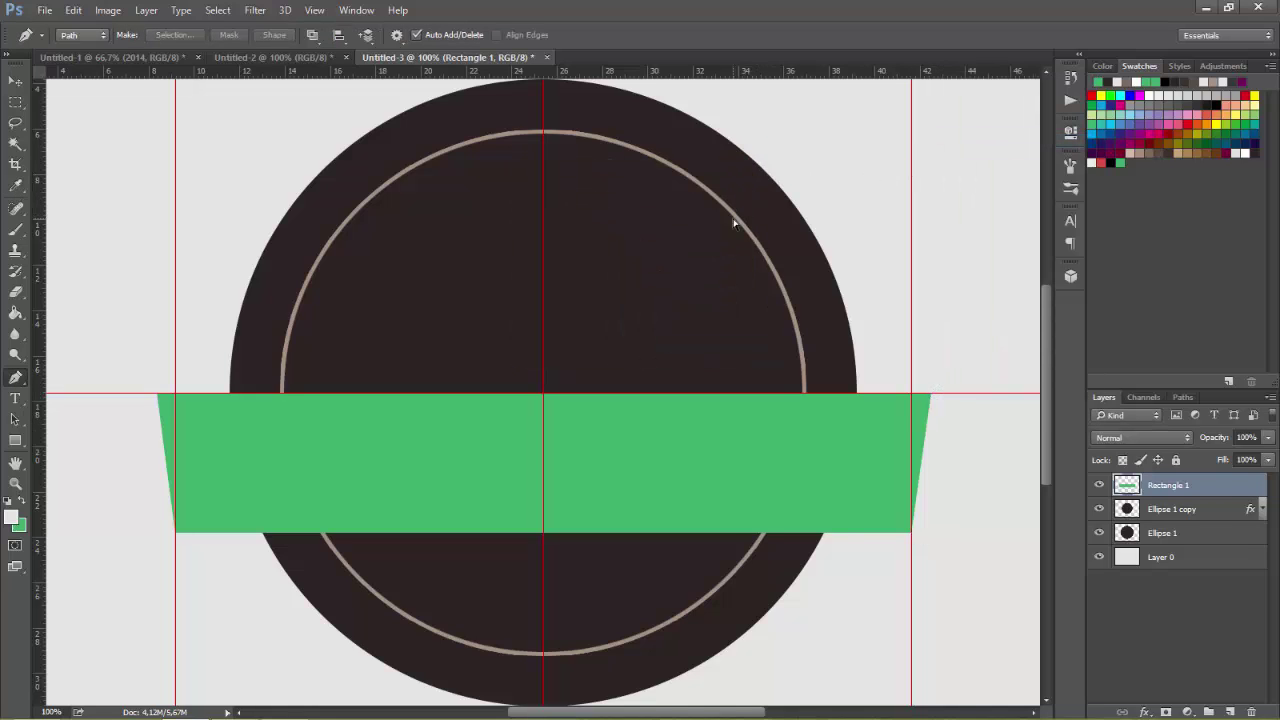
click(15, 440)
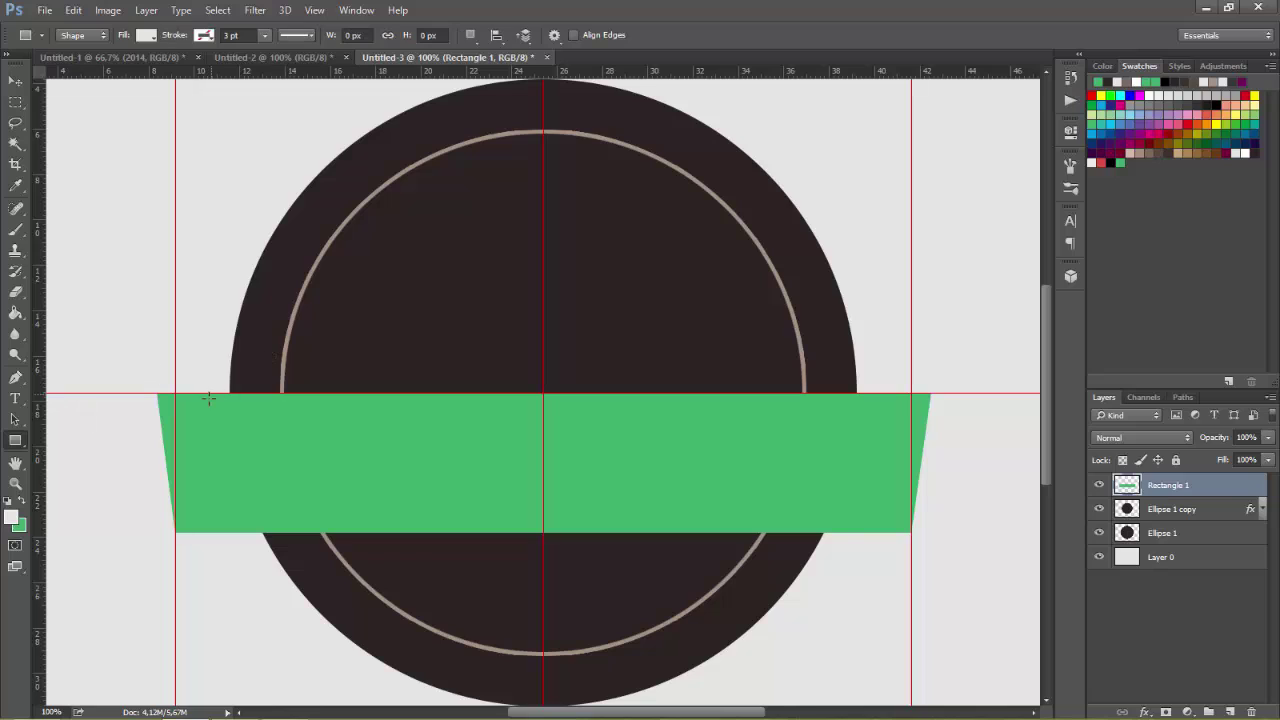
Add a green left ribbon tail behind the circle, raised and stretched leftward
drag(204, 392, 362, 531)
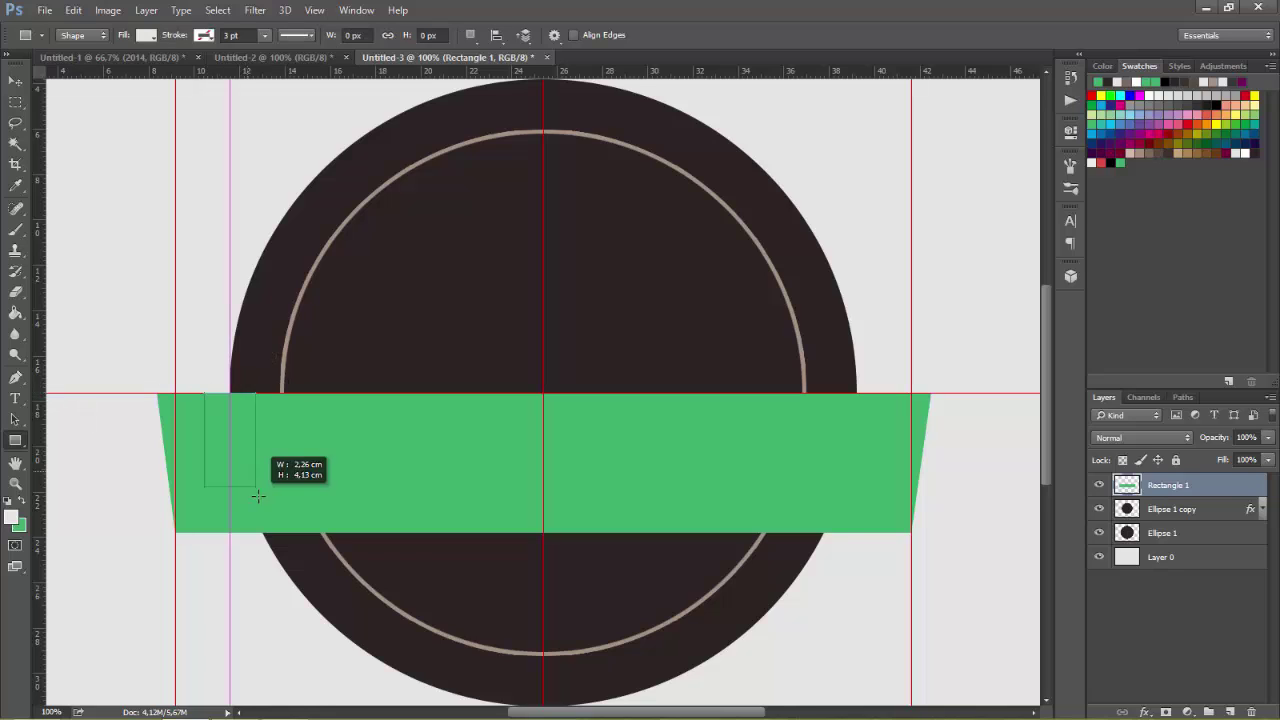
click(146, 35)
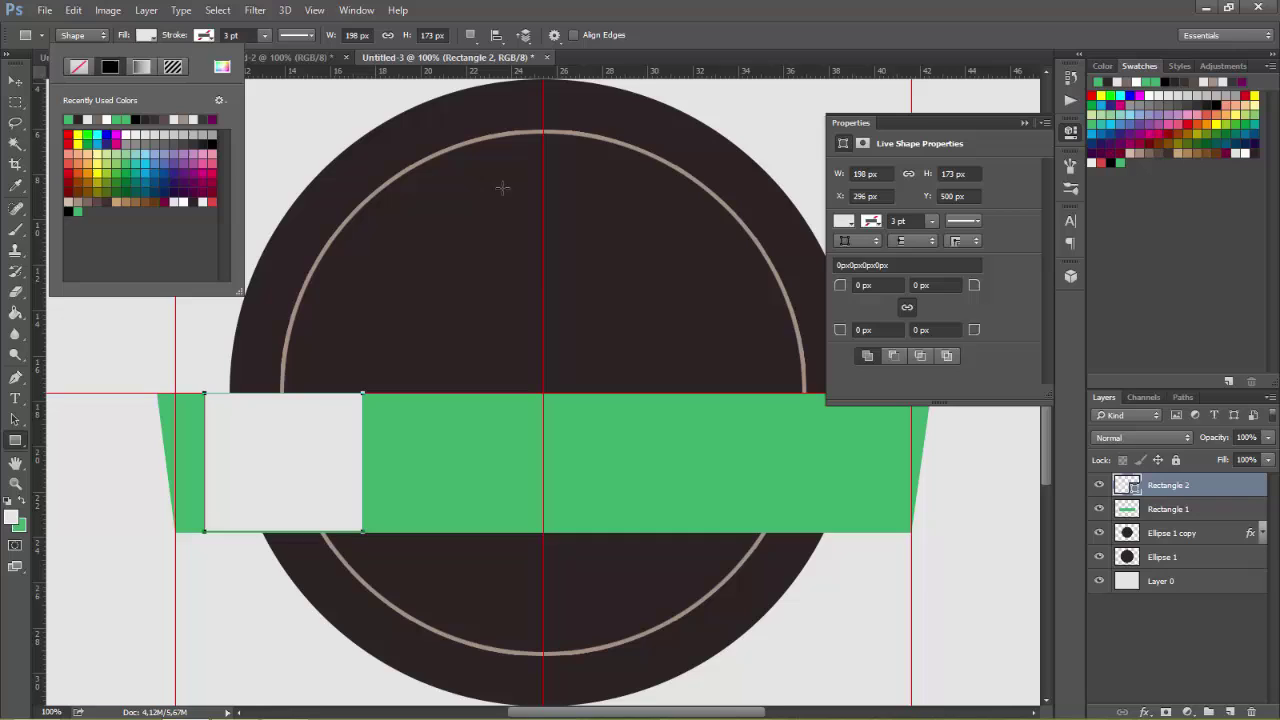
click(79, 210)
click(15, 80)
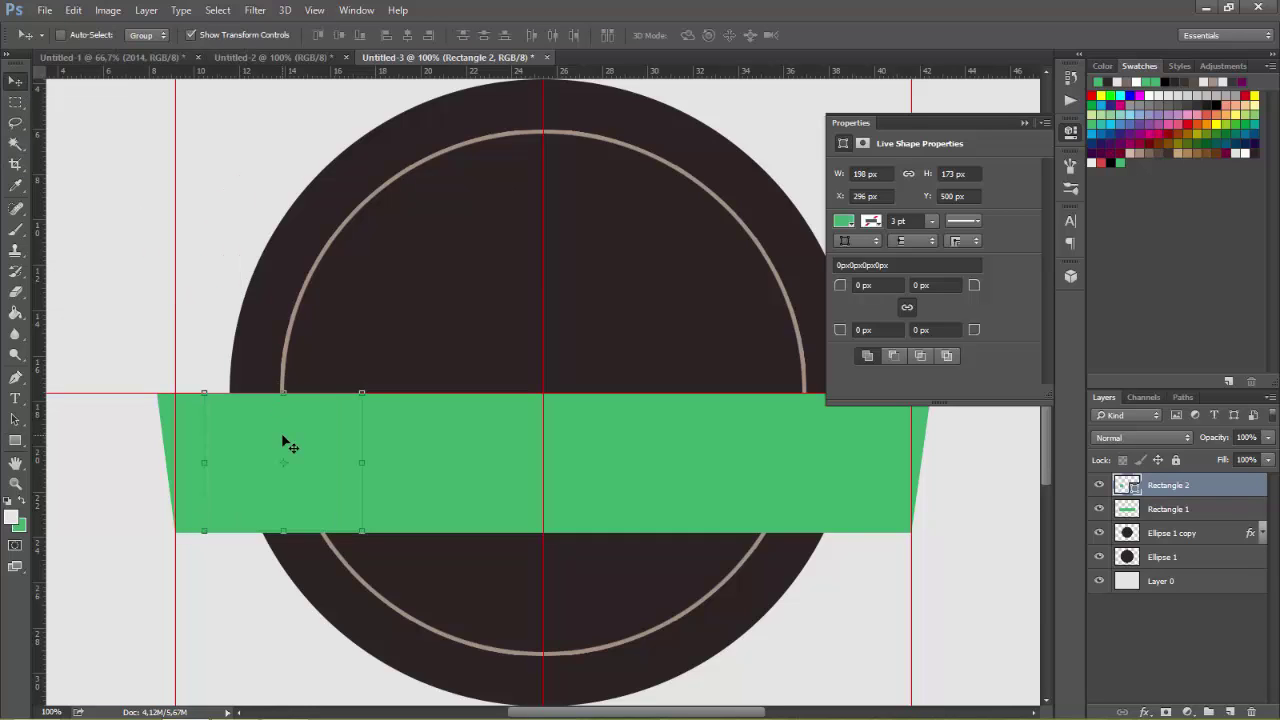
drag(279, 431, 170, 334)
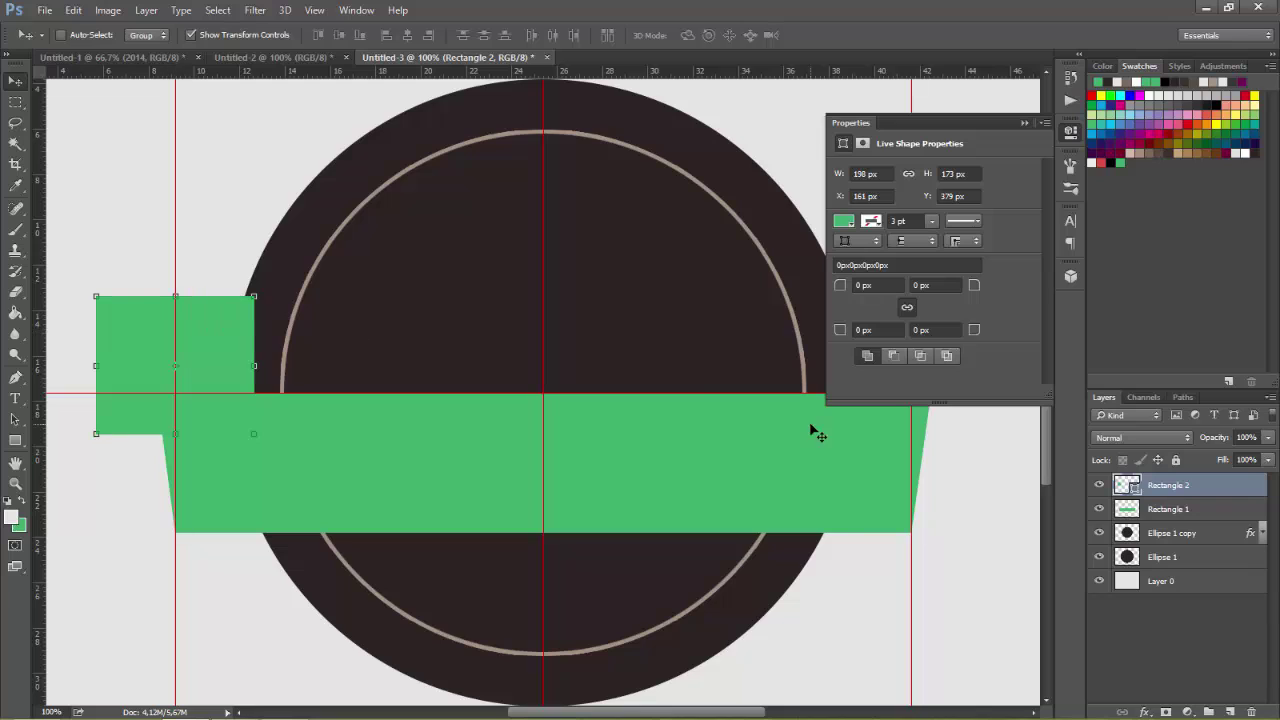
drag(1222, 490, 1210, 569)
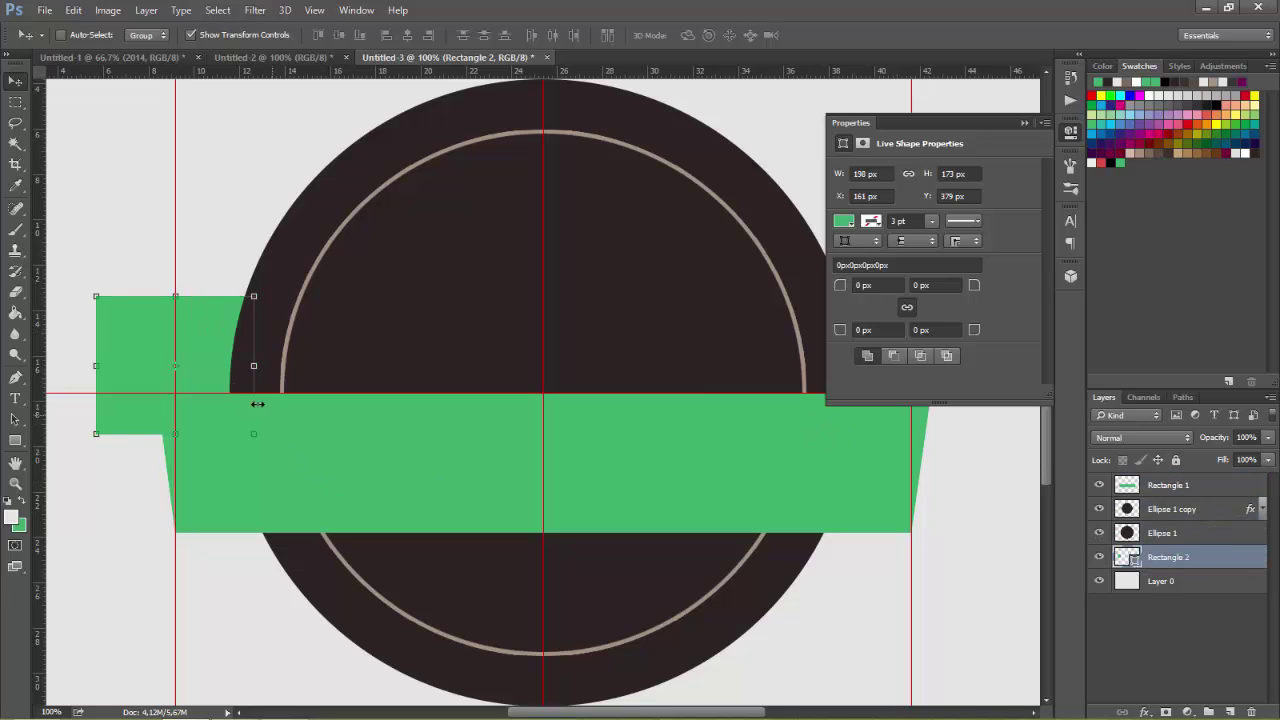
drag(210, 368, 214, 380)
drag(96, 377, 59, 377)
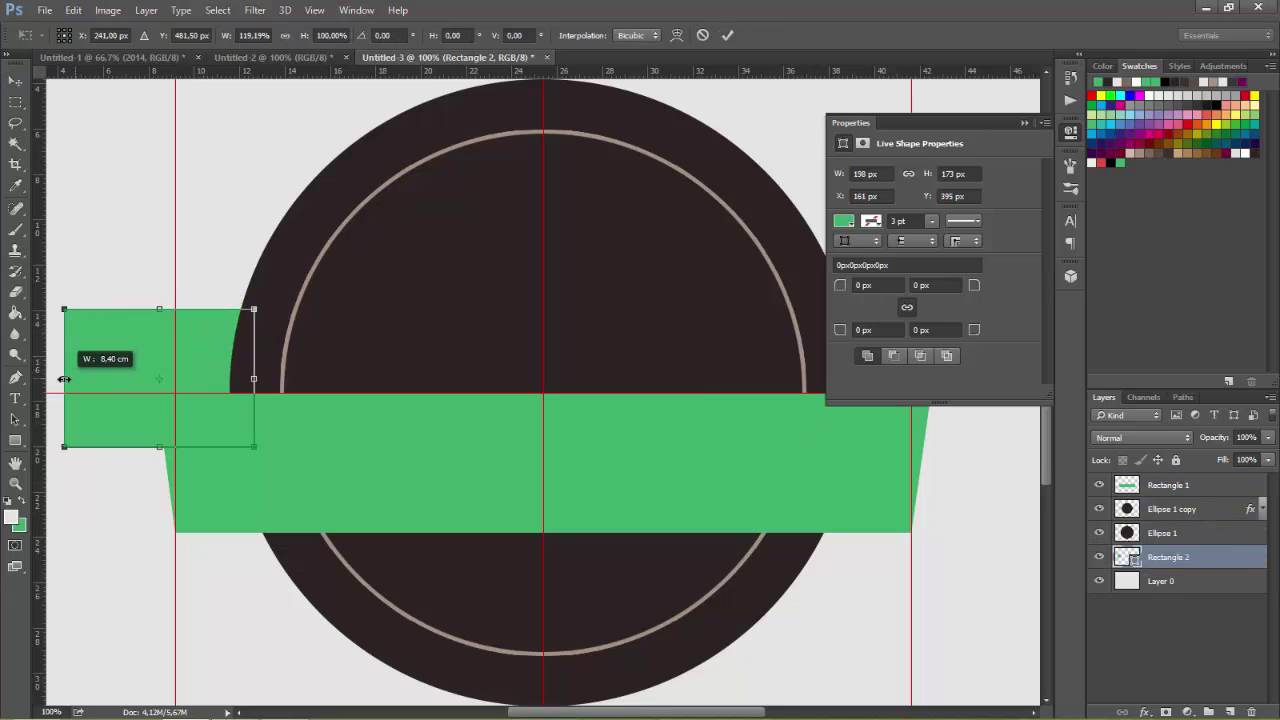
click(727, 35)
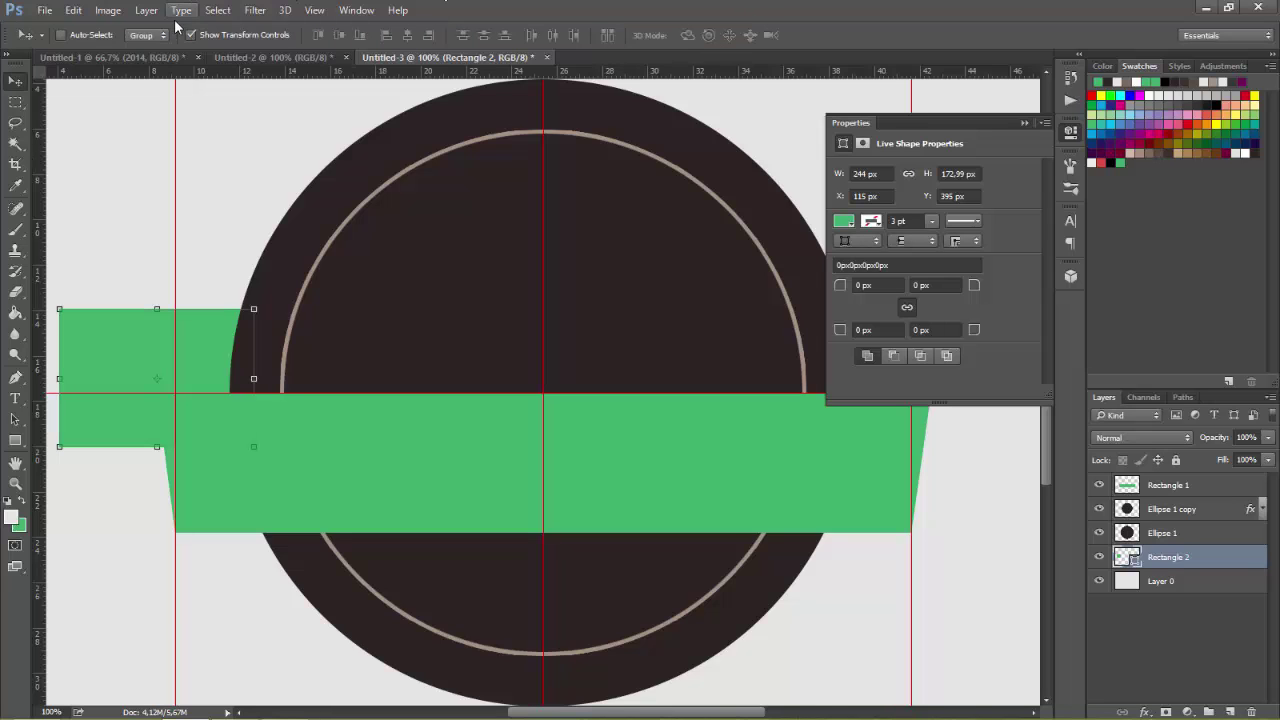
Duplicate the tail and position the copy on the circle's right side
key(ctrl+minus)
key(ctrl+j)
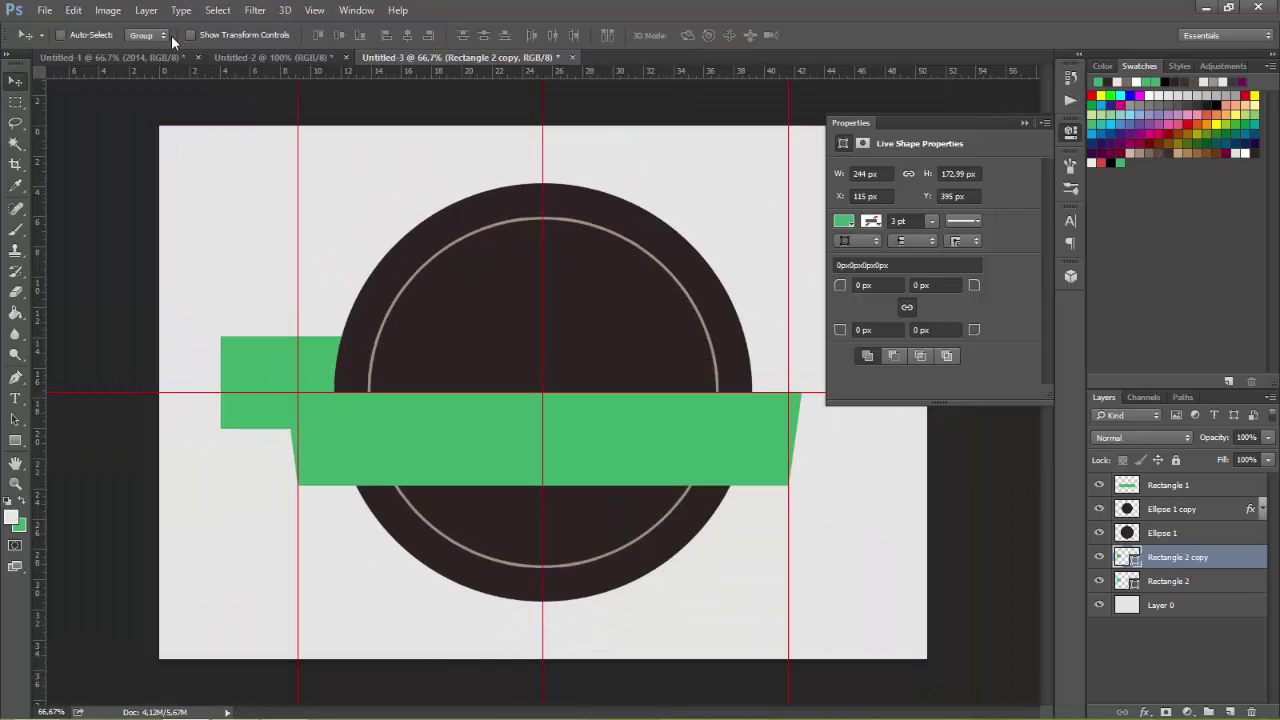
drag(333, 362, 827, 344)
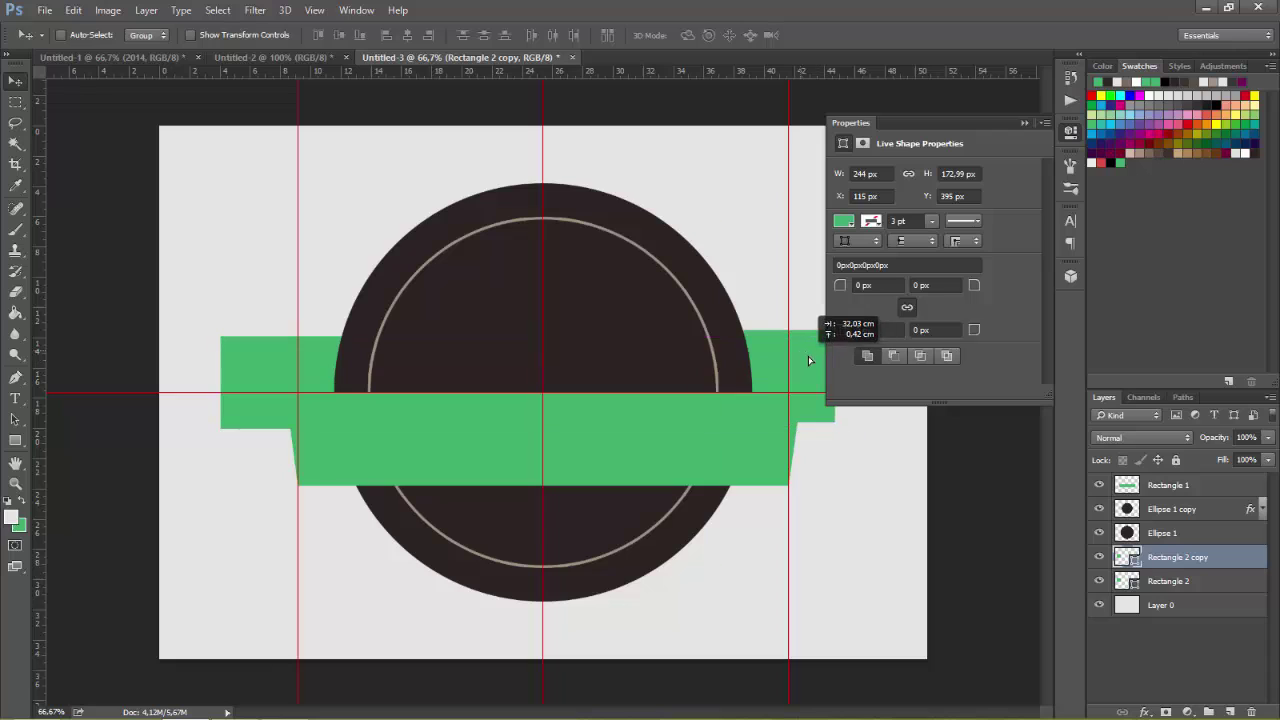
click(1024, 122)
drag(816, 368, 829, 370)
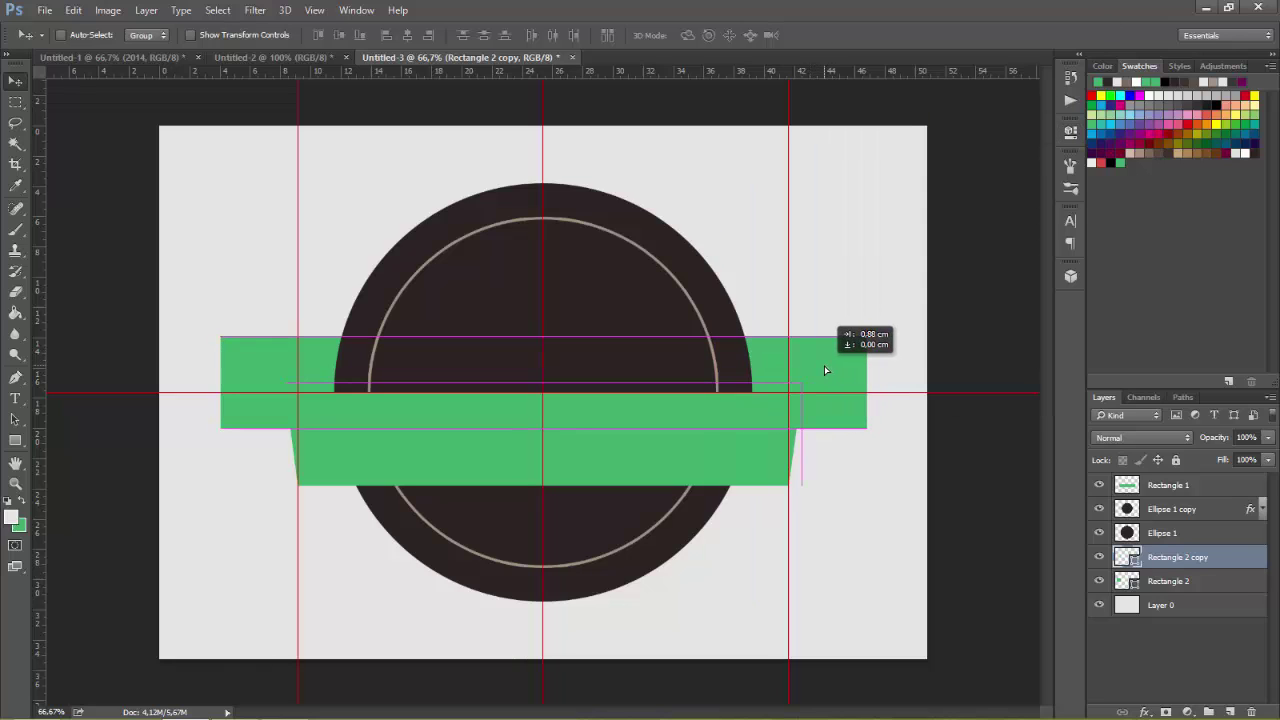
drag(829, 368, 824, 368)
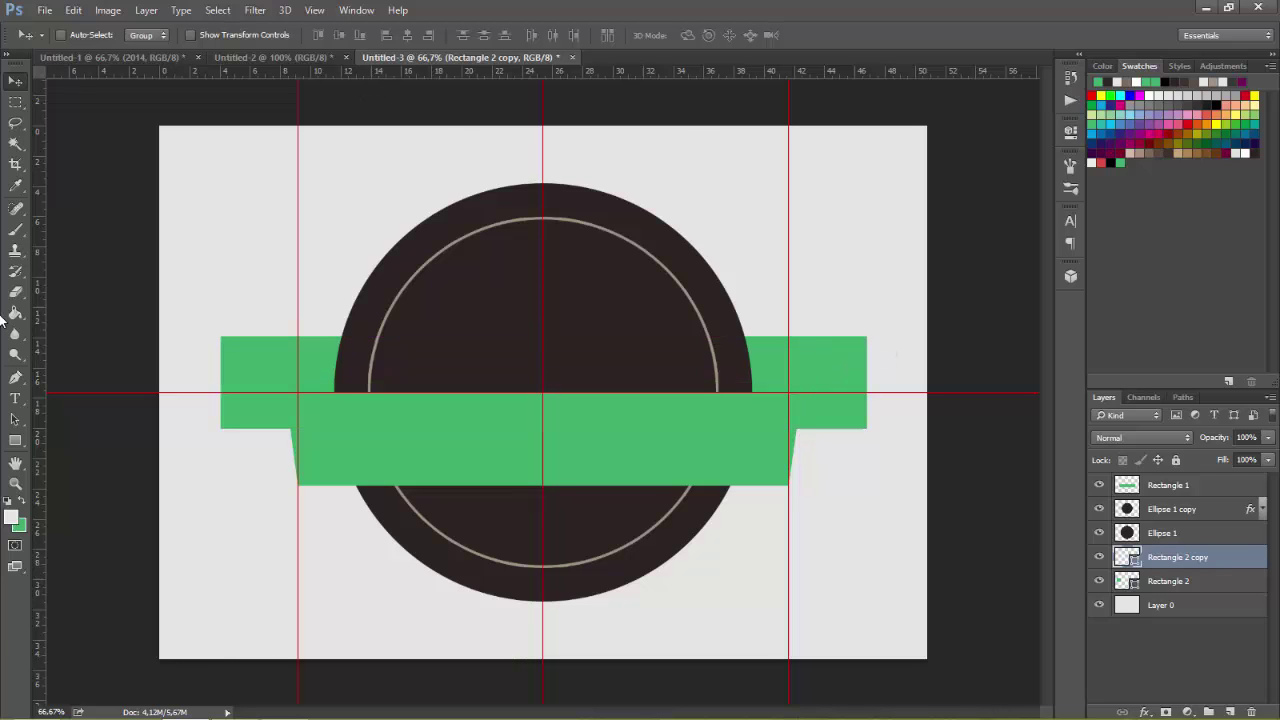
key(ctrl+plus)
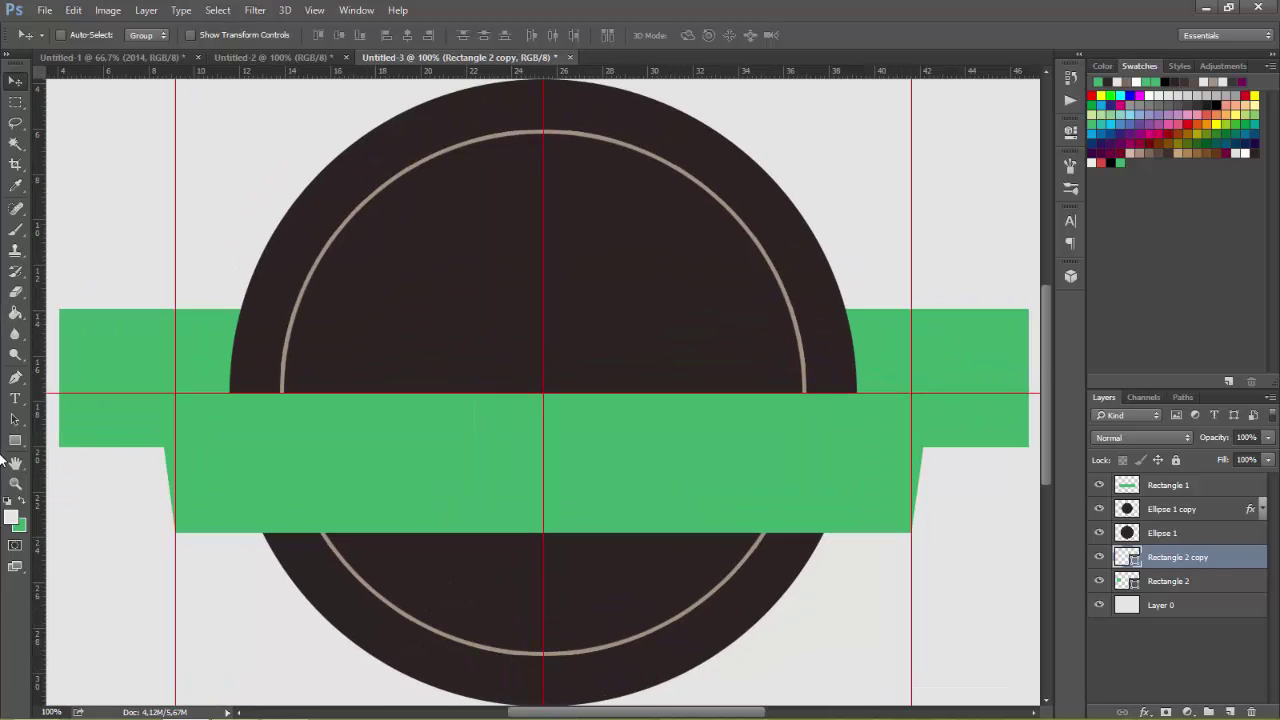
click(15, 440)
Draw a dark brown #5c4b42 rectangle and place it at the band's left end
drag(256, 393, 418, 531)
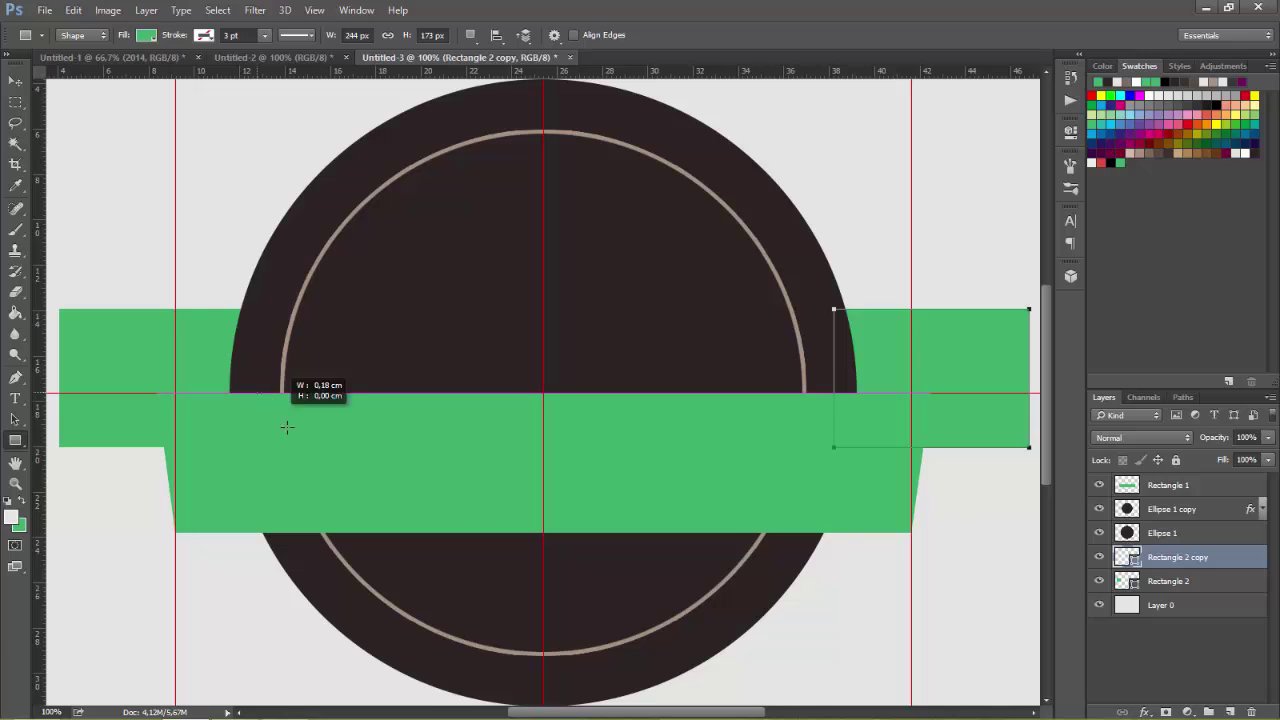
right_click(398, 491)
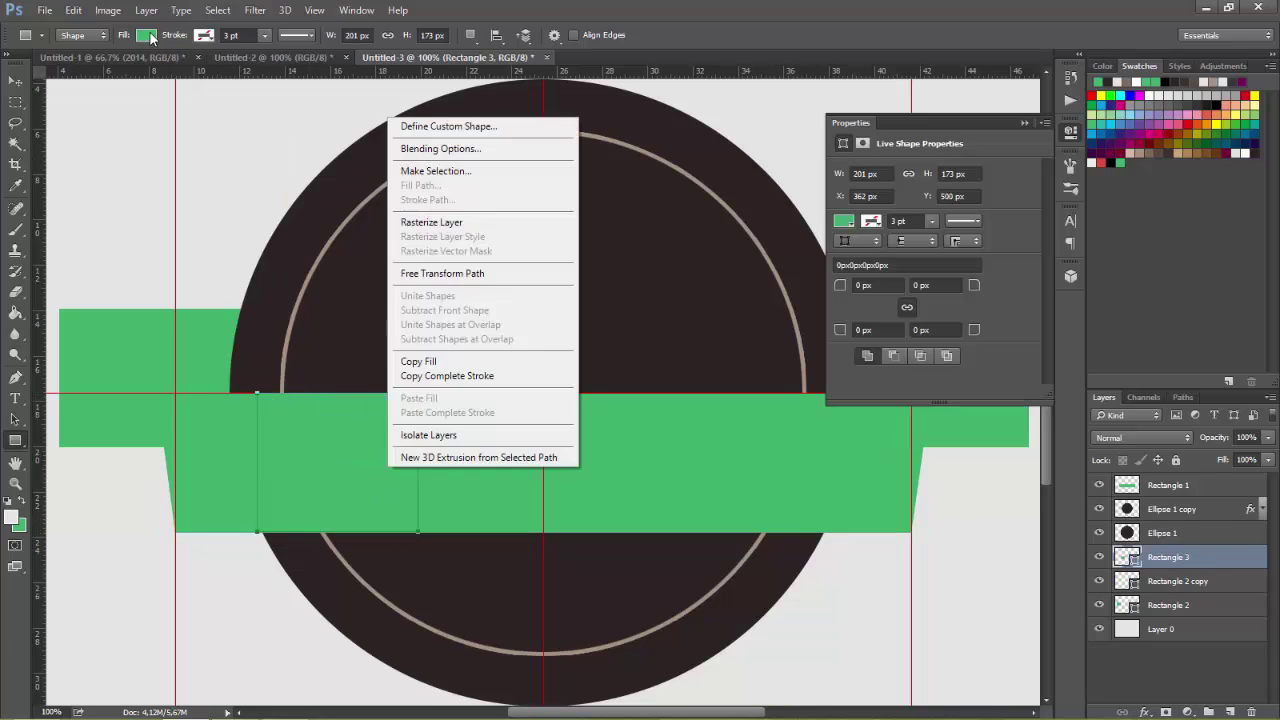
click(146, 35)
click(221, 66)
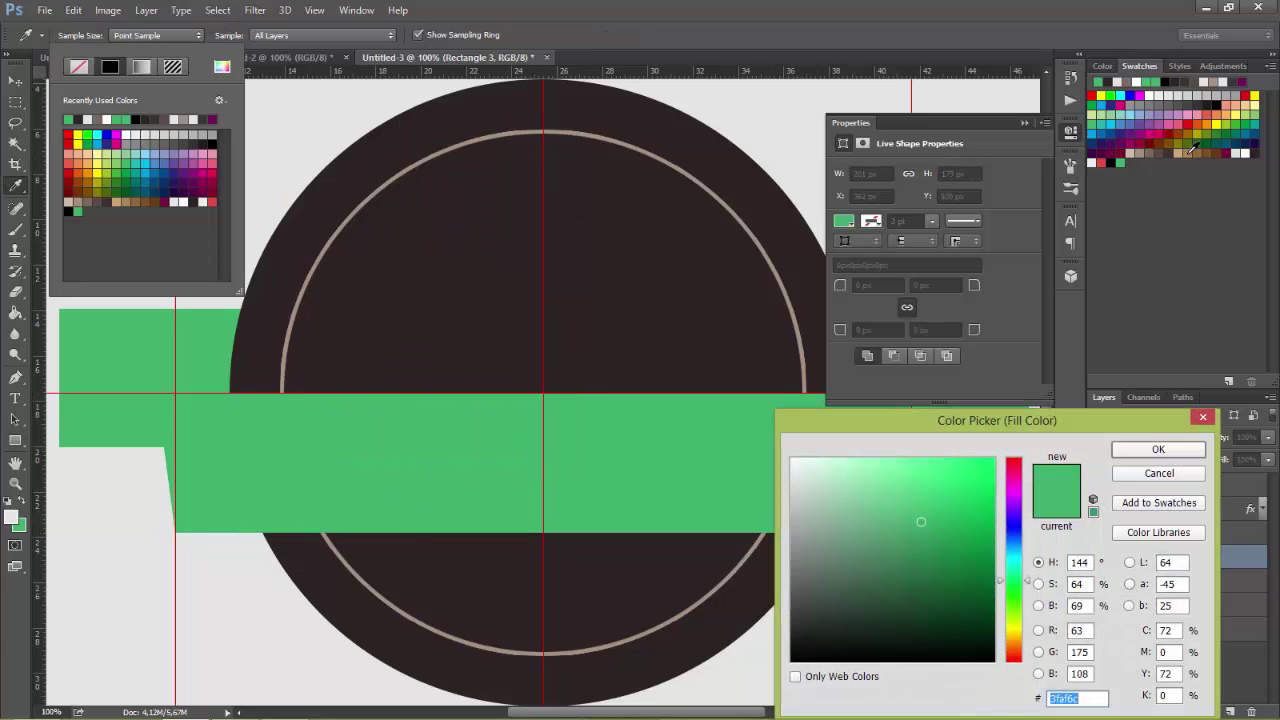
click(1163, 150)
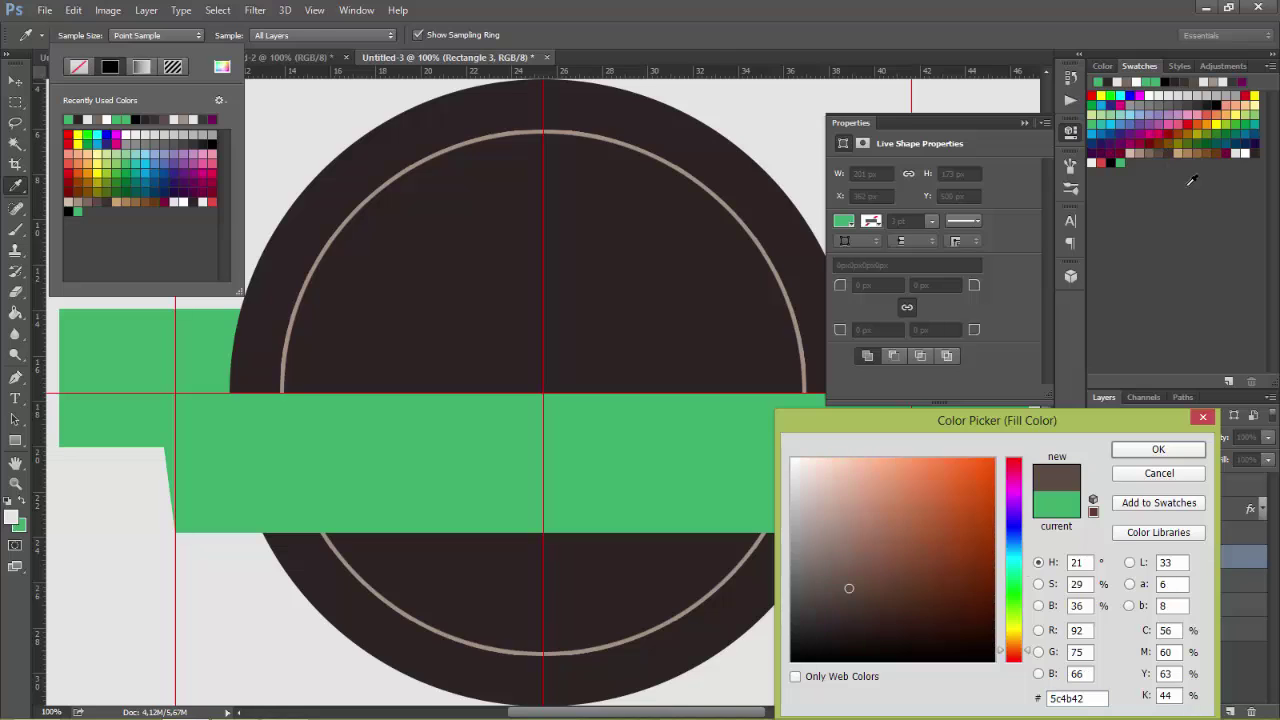
click(1176, 453)
click(14, 80)
drag(243, 457, 170, 457)
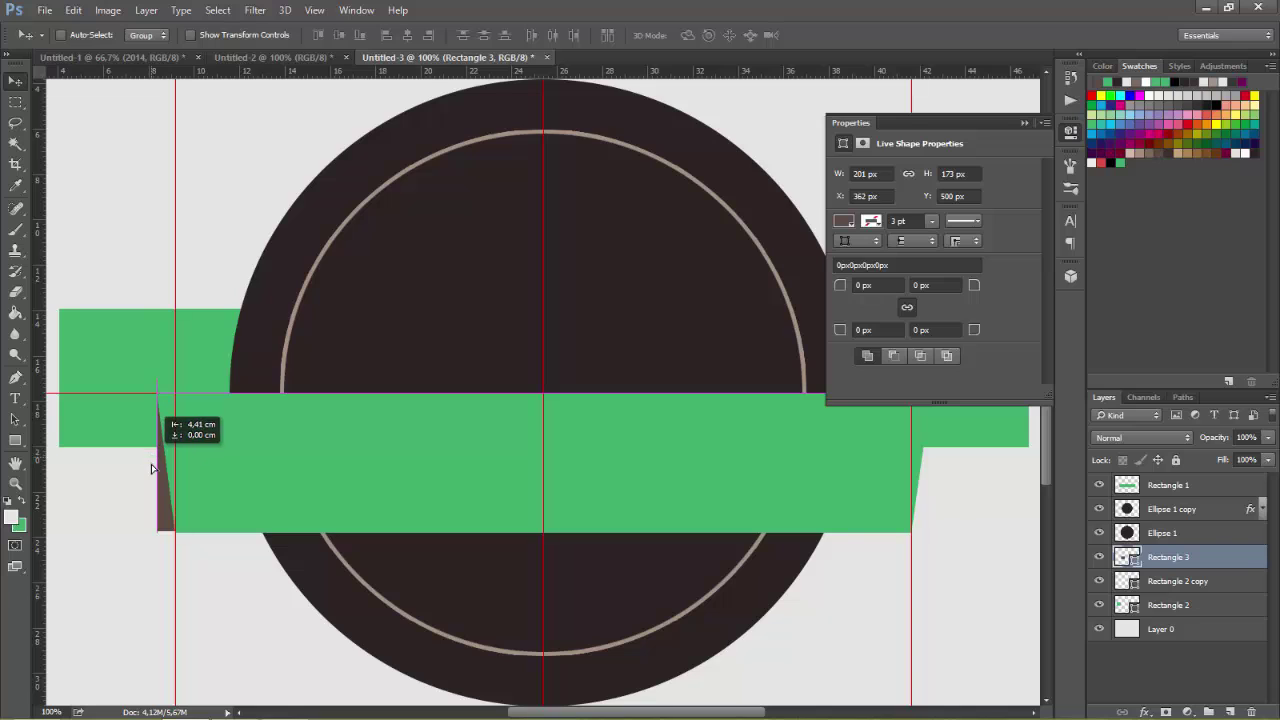
drag(170, 457, 150, 458)
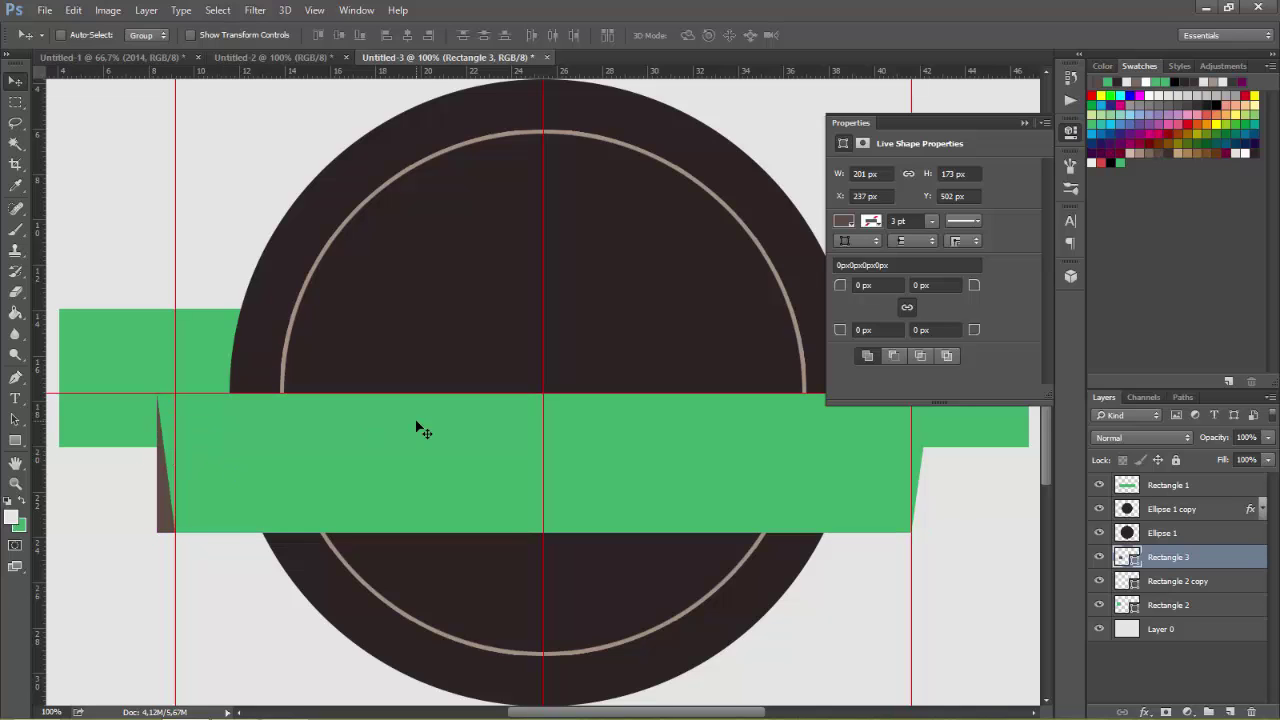
Distort the brown rectangle into a slanted fold reaching the back ribbon's top
click(73, 10)
mouse_move(168, 337)
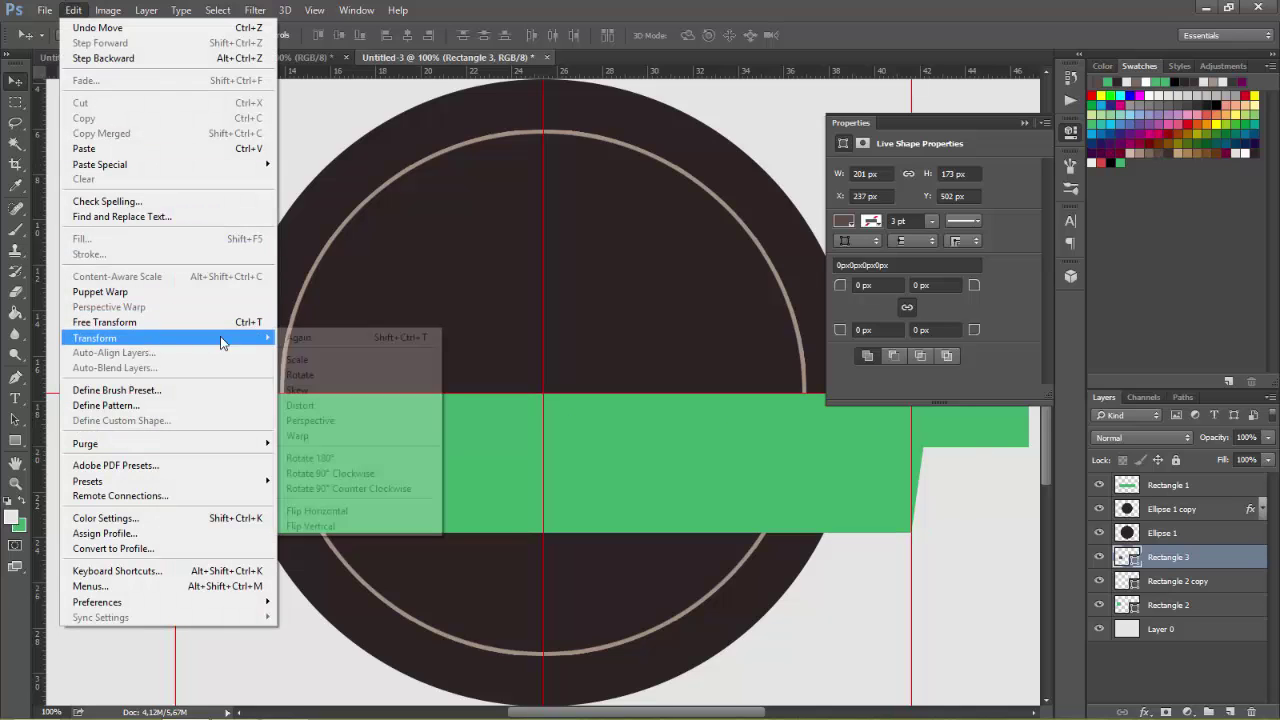
click(296, 404)
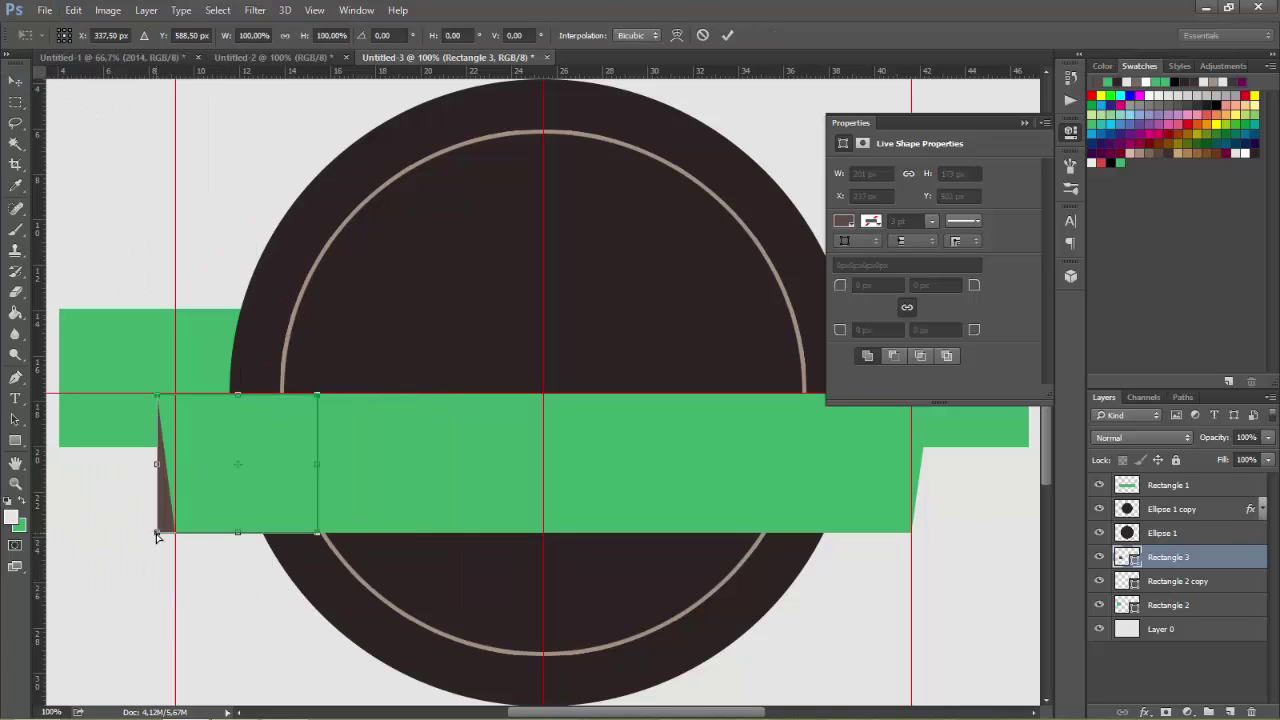
drag(157, 536, 175, 531)
drag(157, 395, 240, 310)
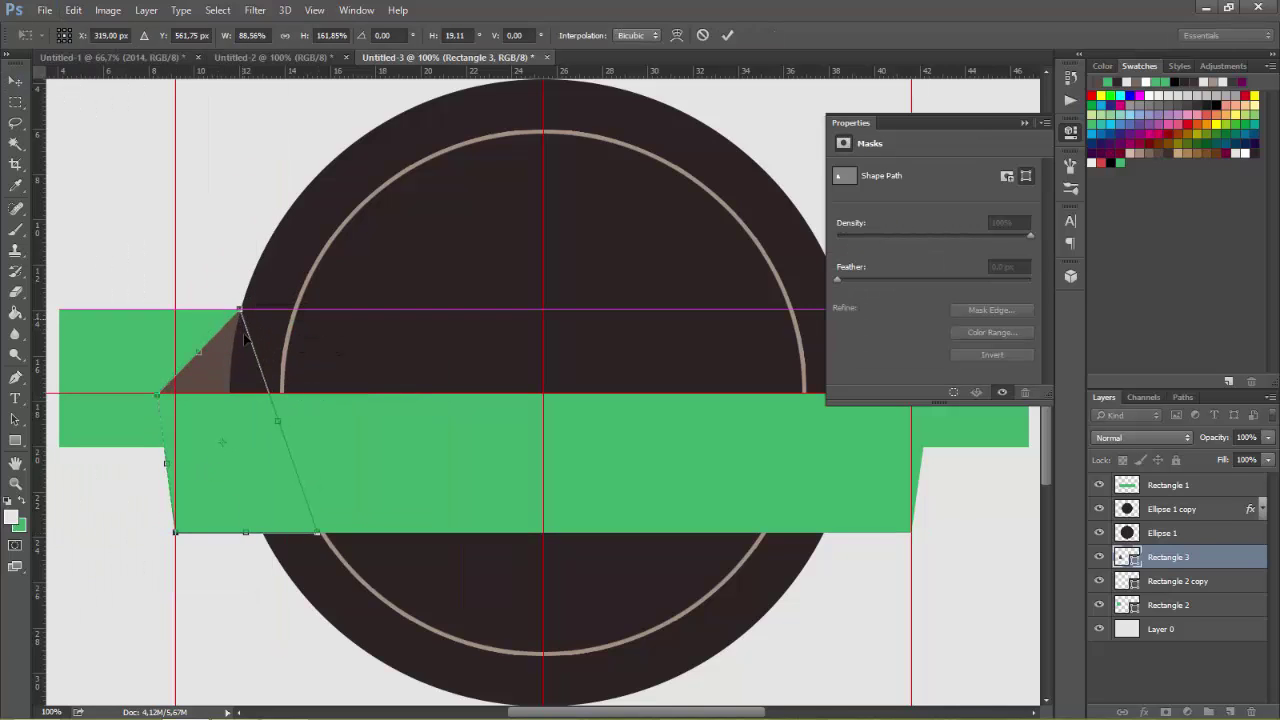
drag(316, 531, 245, 452)
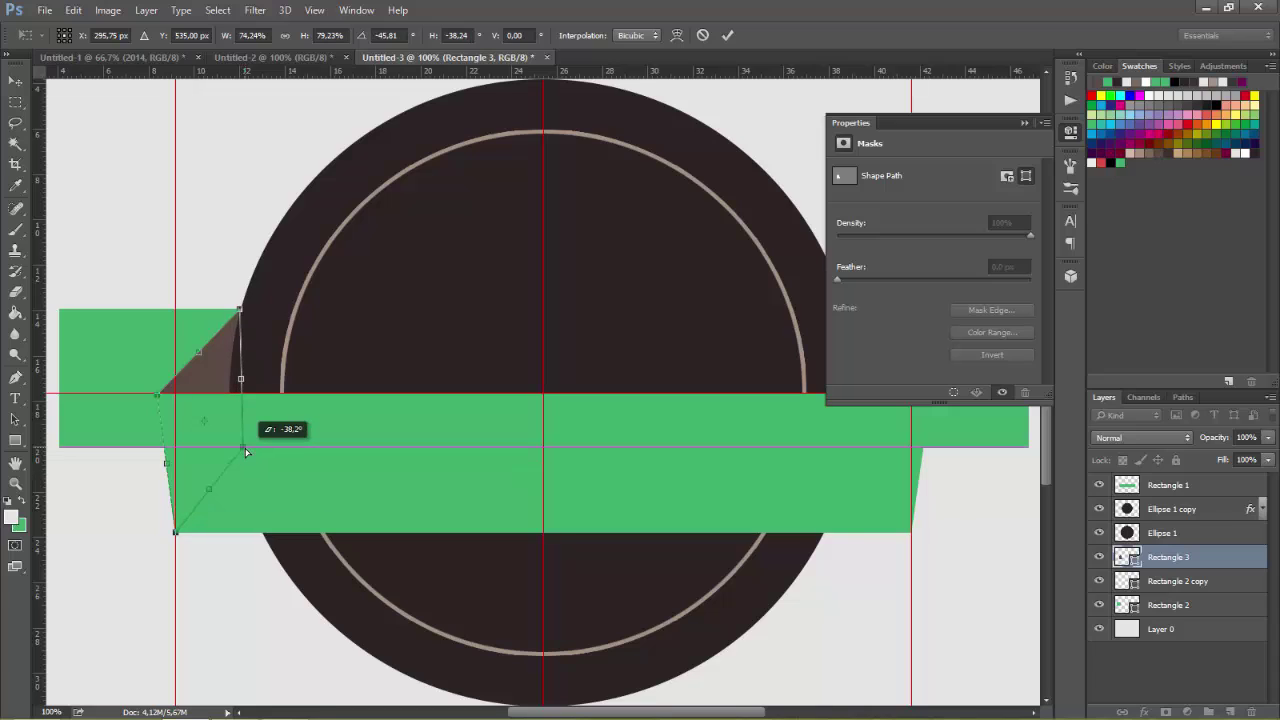
key(Return)
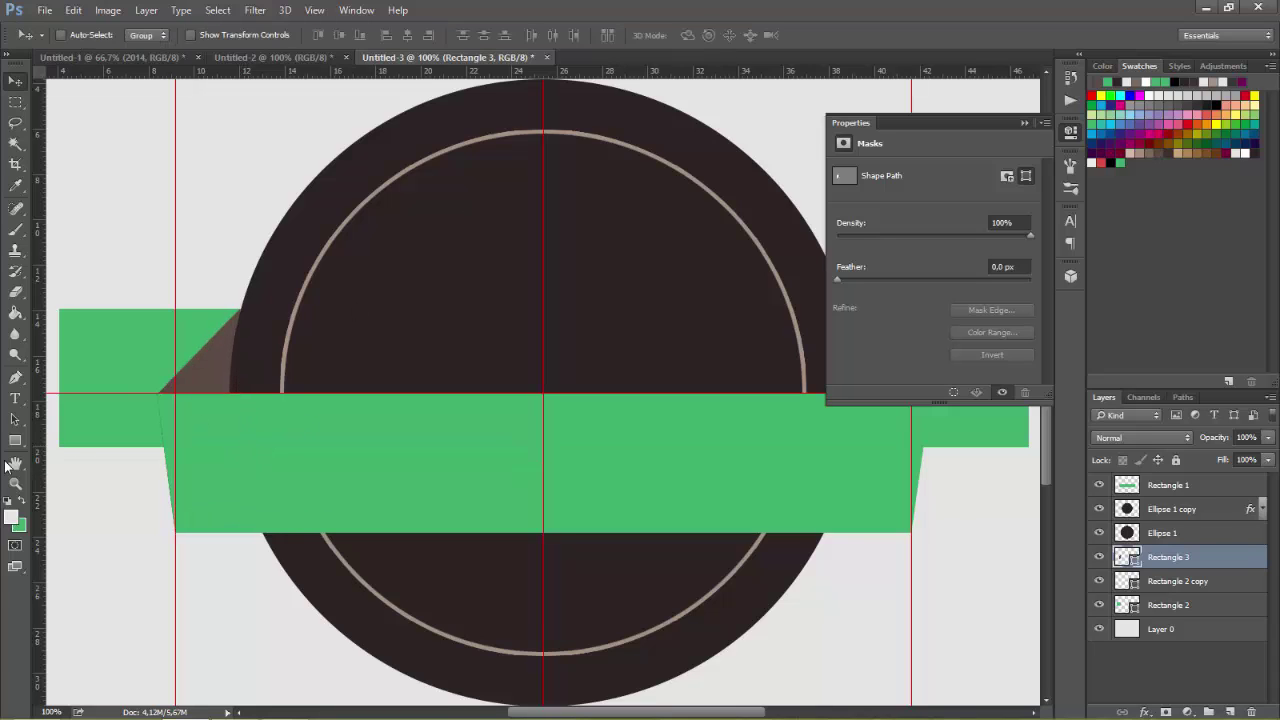
Draw a brown rectangle and shift it just past the band's right end
drag(680, 395, 848, 533)
click(1024, 123)
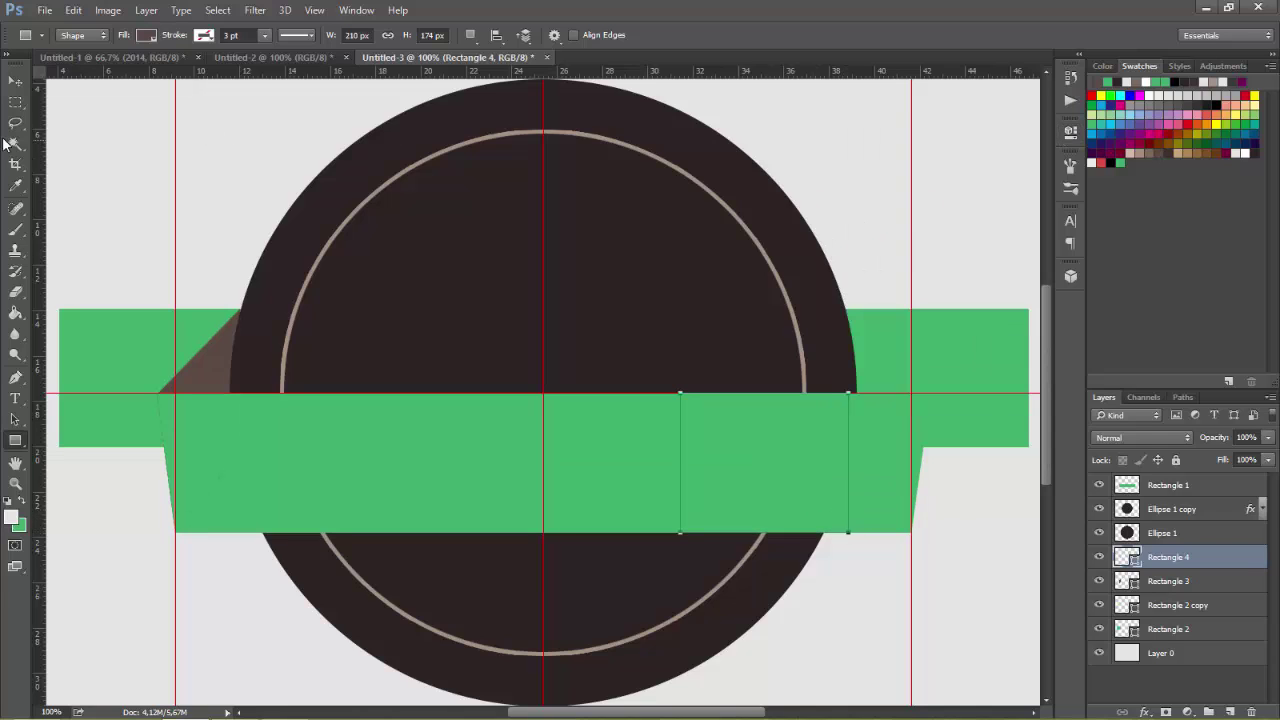
click(16, 80)
drag(836, 486, 918, 486)
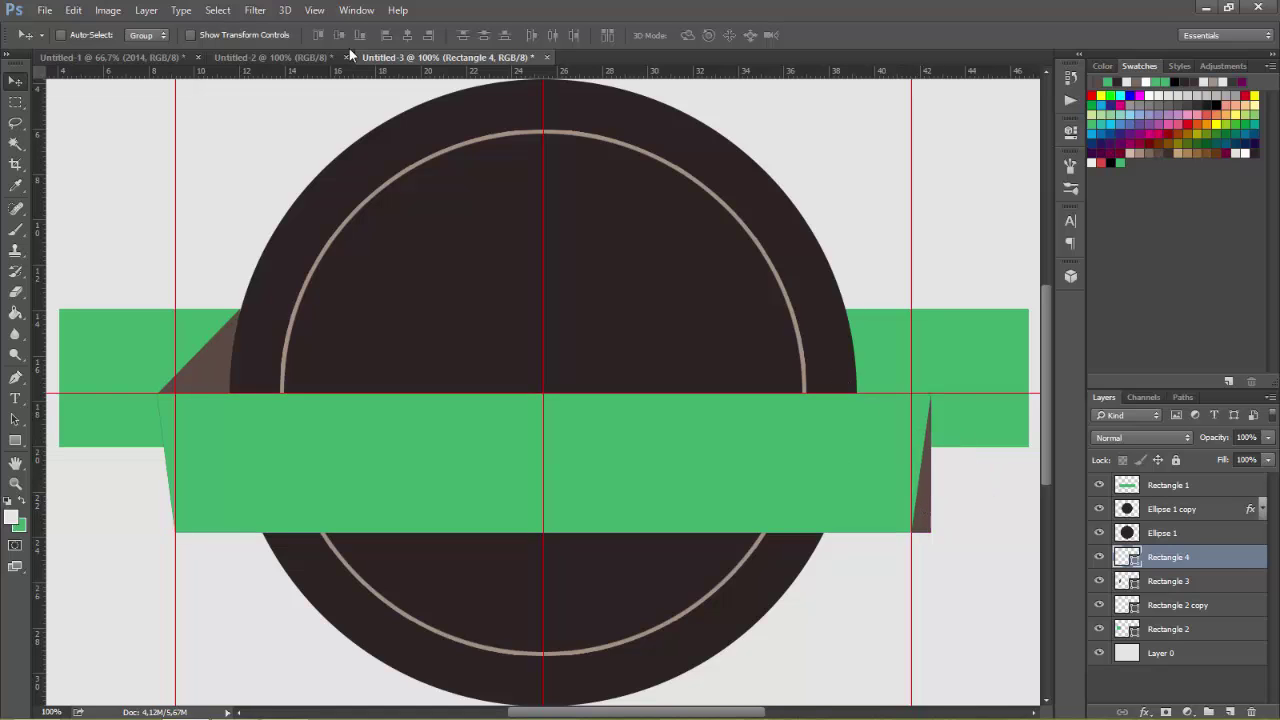
Distort it into a slanted fold linking the band's right end to the back ribbon
click(73, 10)
click(327, 405)
drag(930, 531, 911, 531)
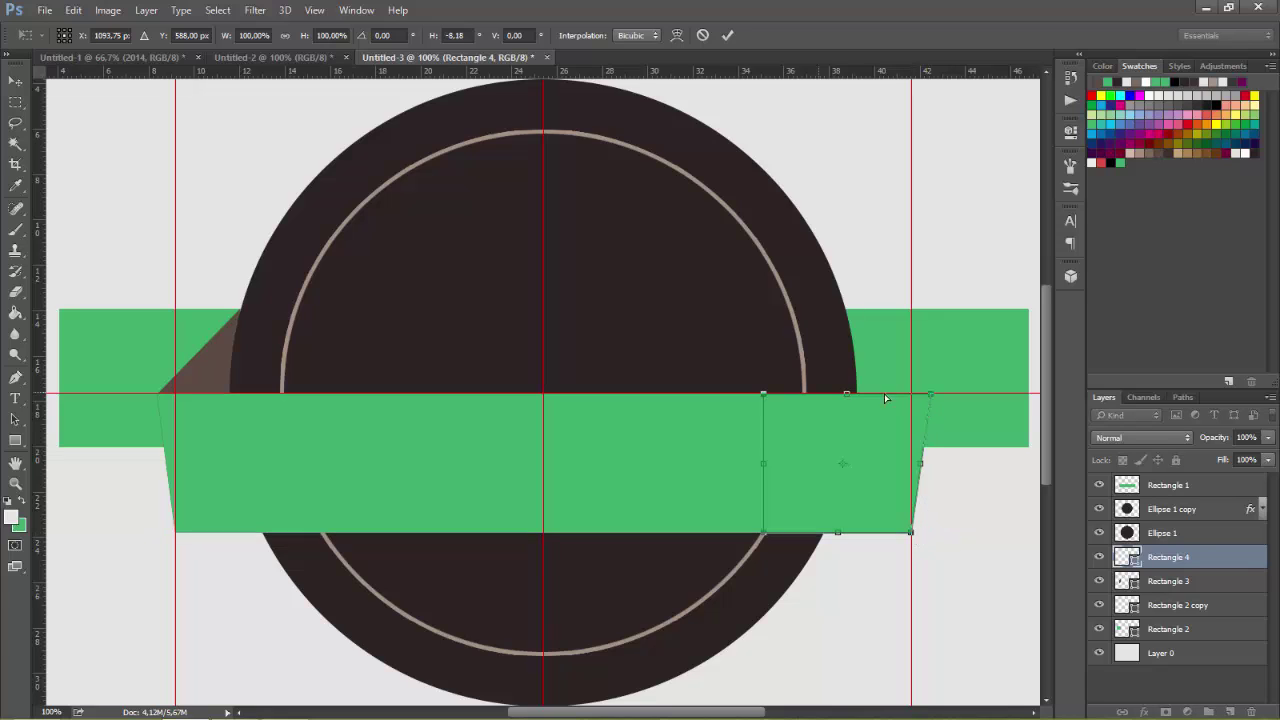
drag(764, 395, 844, 310)
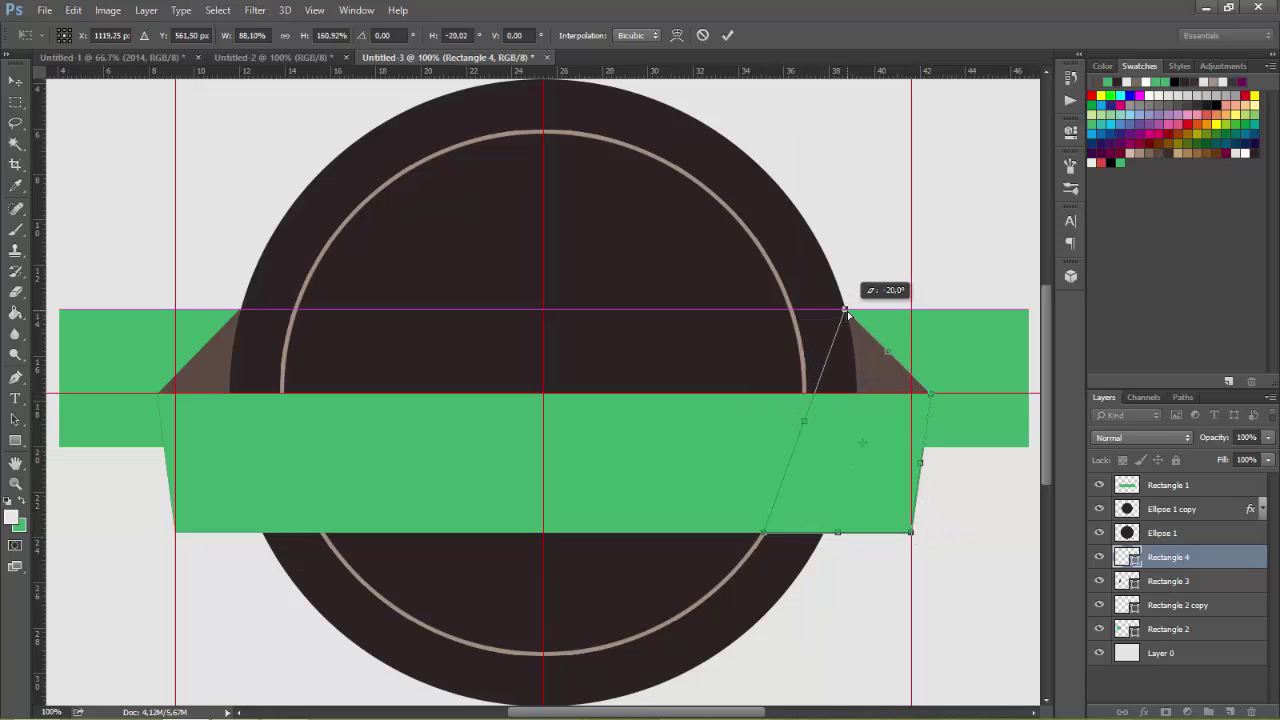
drag(764, 532, 861, 451)
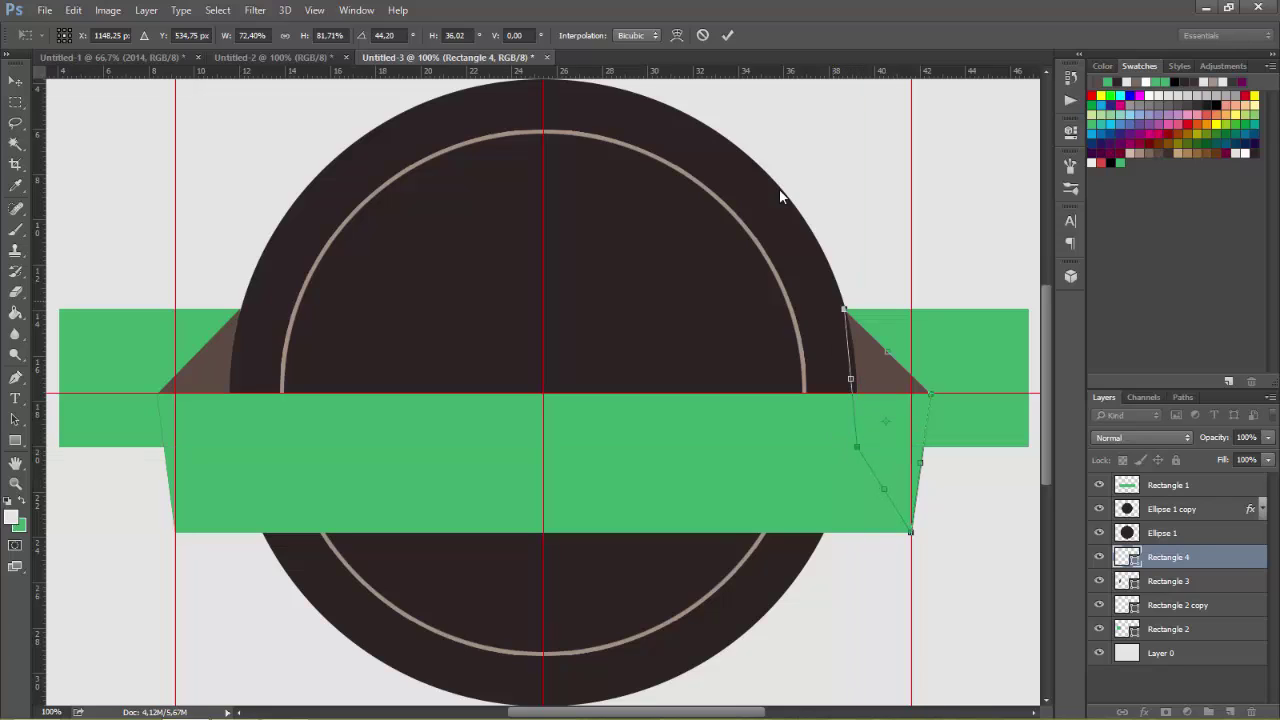
click(727, 36)
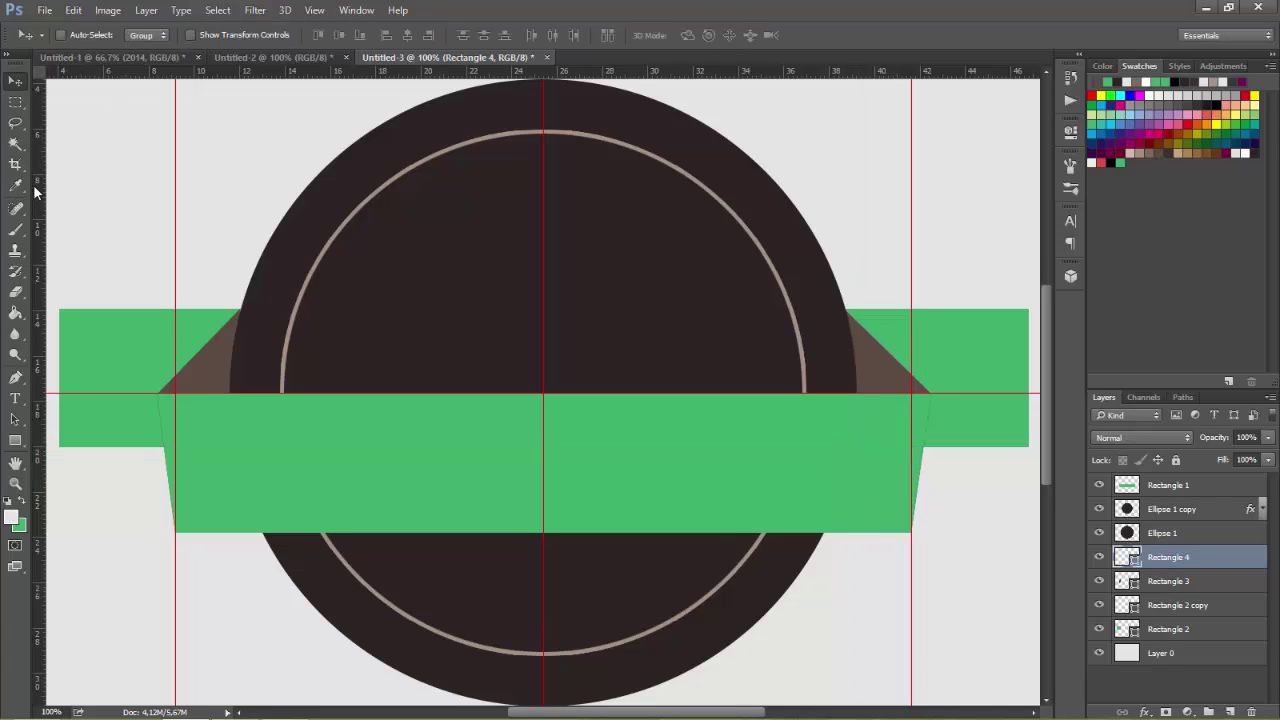
Add guides near both ribbon ends and rasterize both back Rectangle 2 layers
mouse_move(42, 545)
mouse_down()
mouse_move(97, 514)
mouse_move(988, 537)
mouse_up()
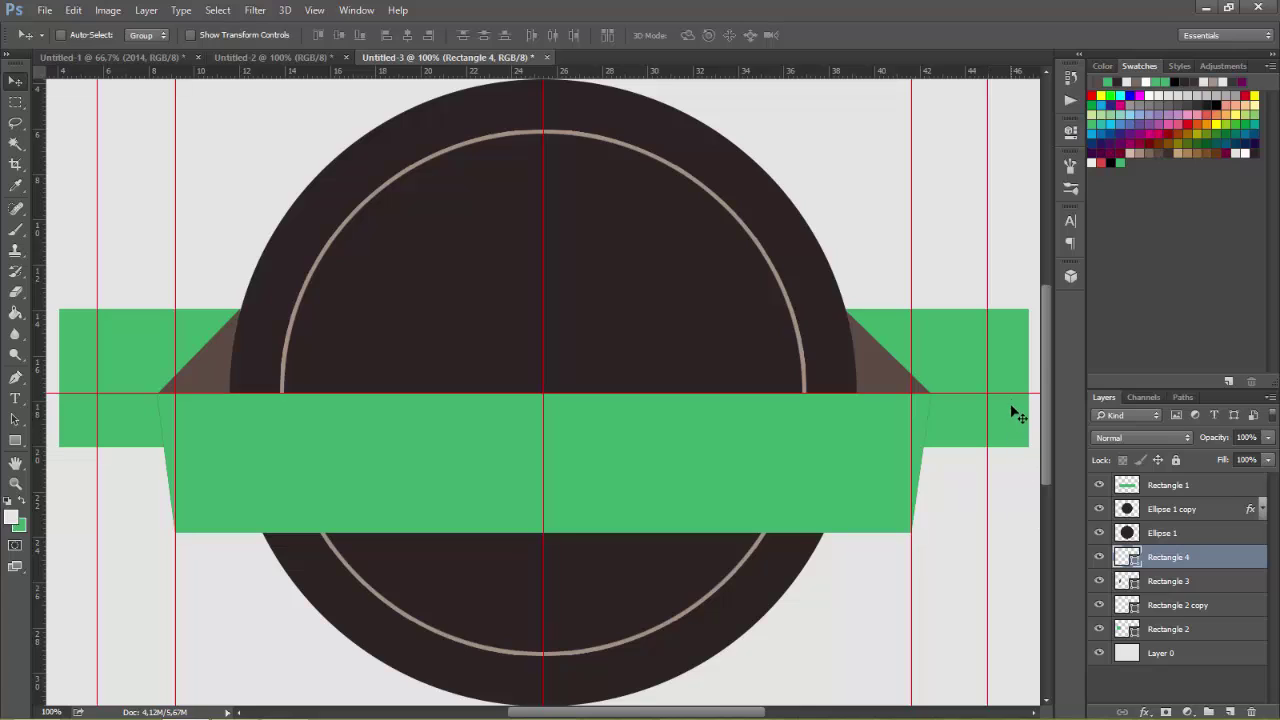
drag(1014, 393, 1013, 383)
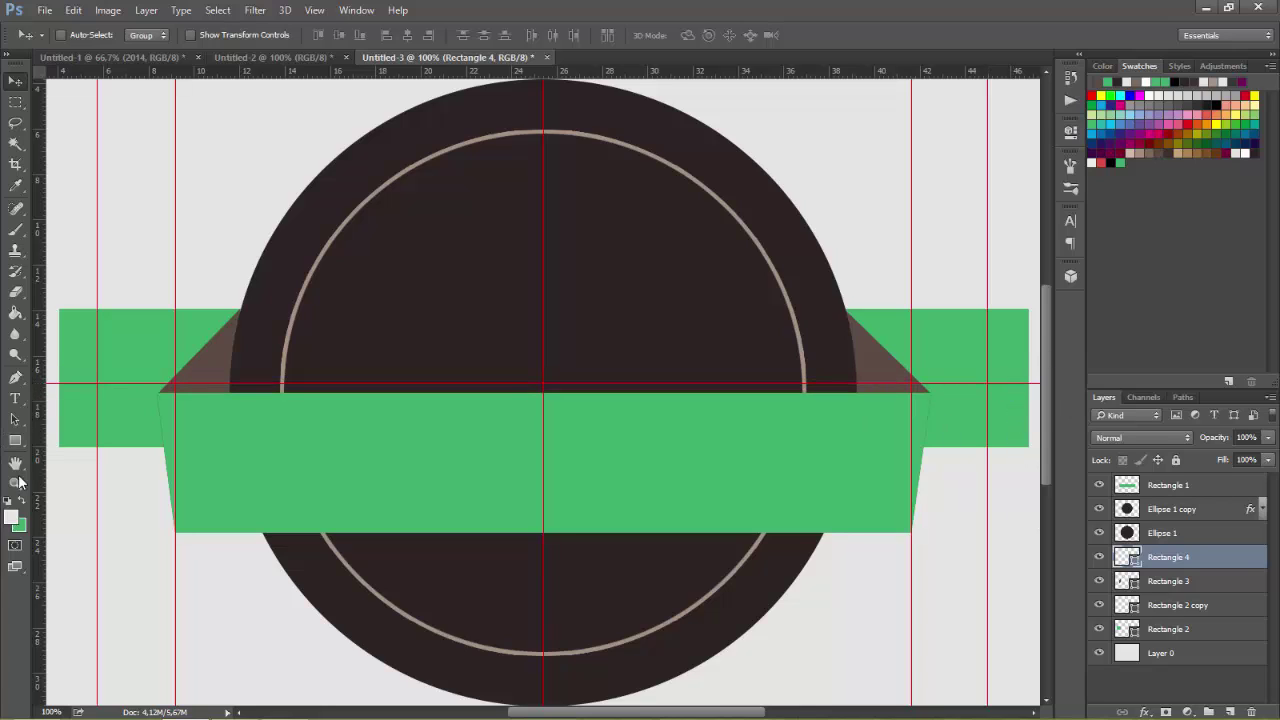
click(15, 377)
click(1140, 629)
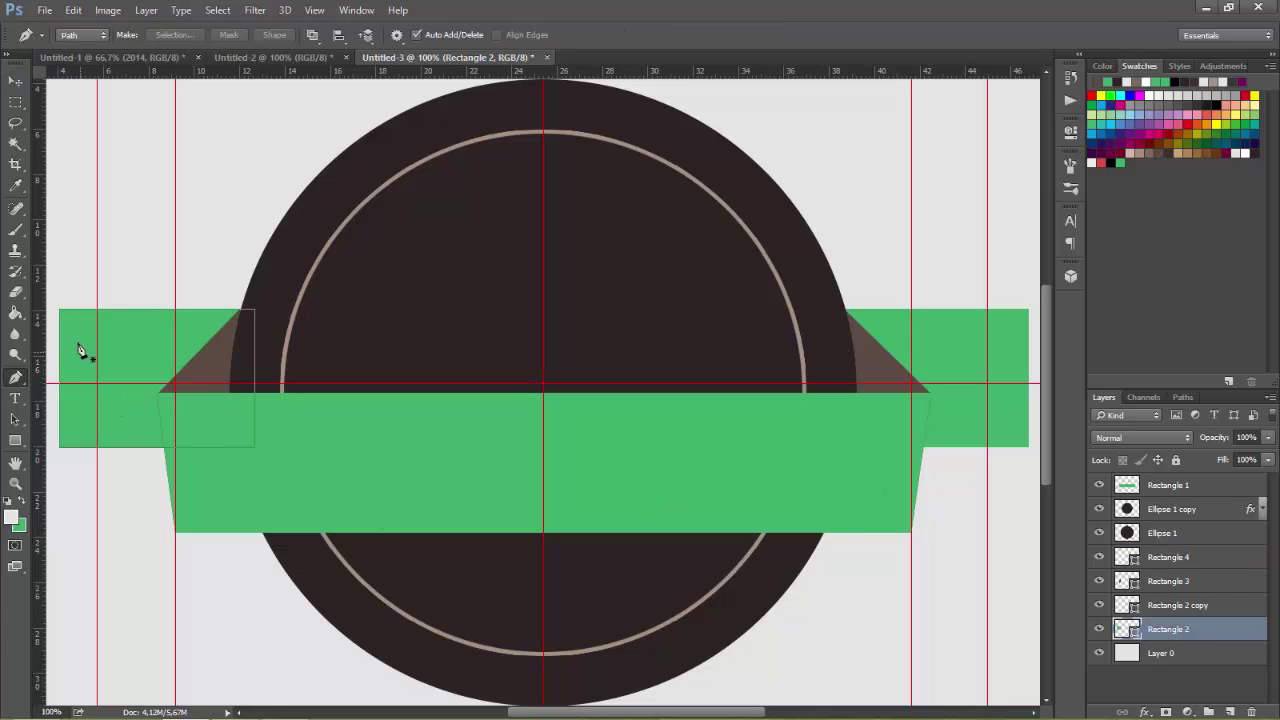
ctrl+click(1167, 608)
right_click(1167, 608)
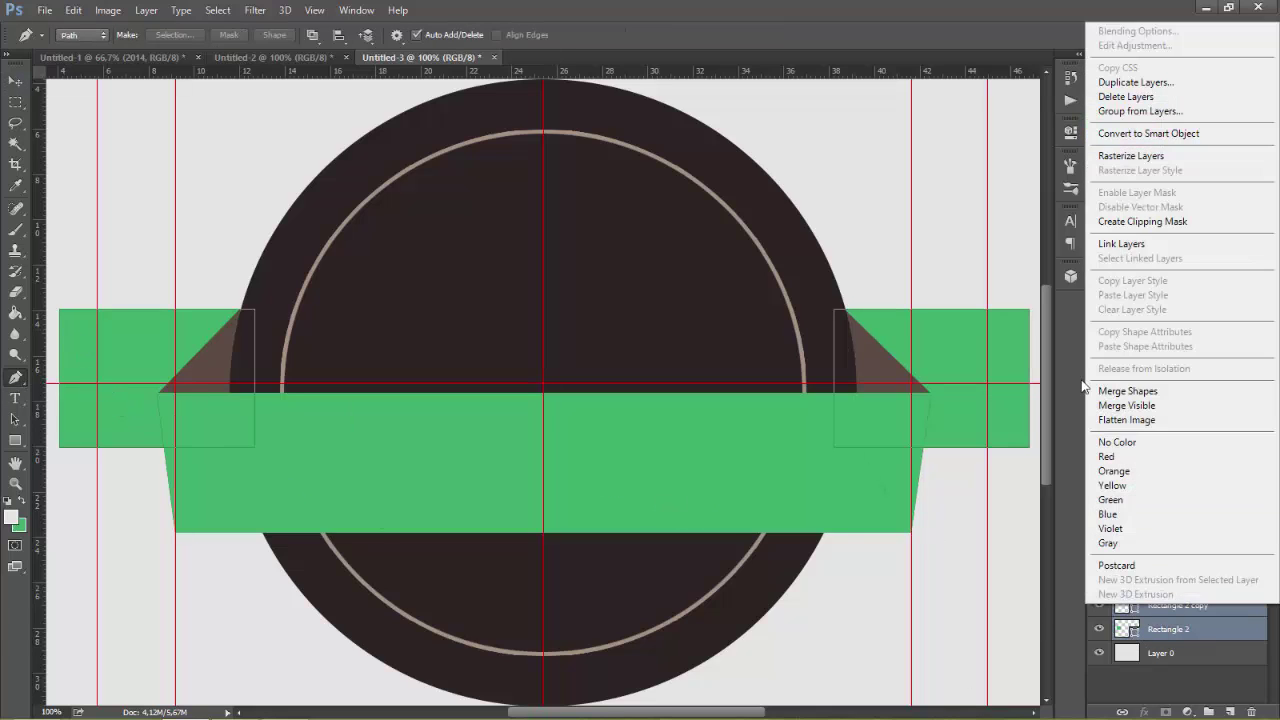
click(1120, 160)
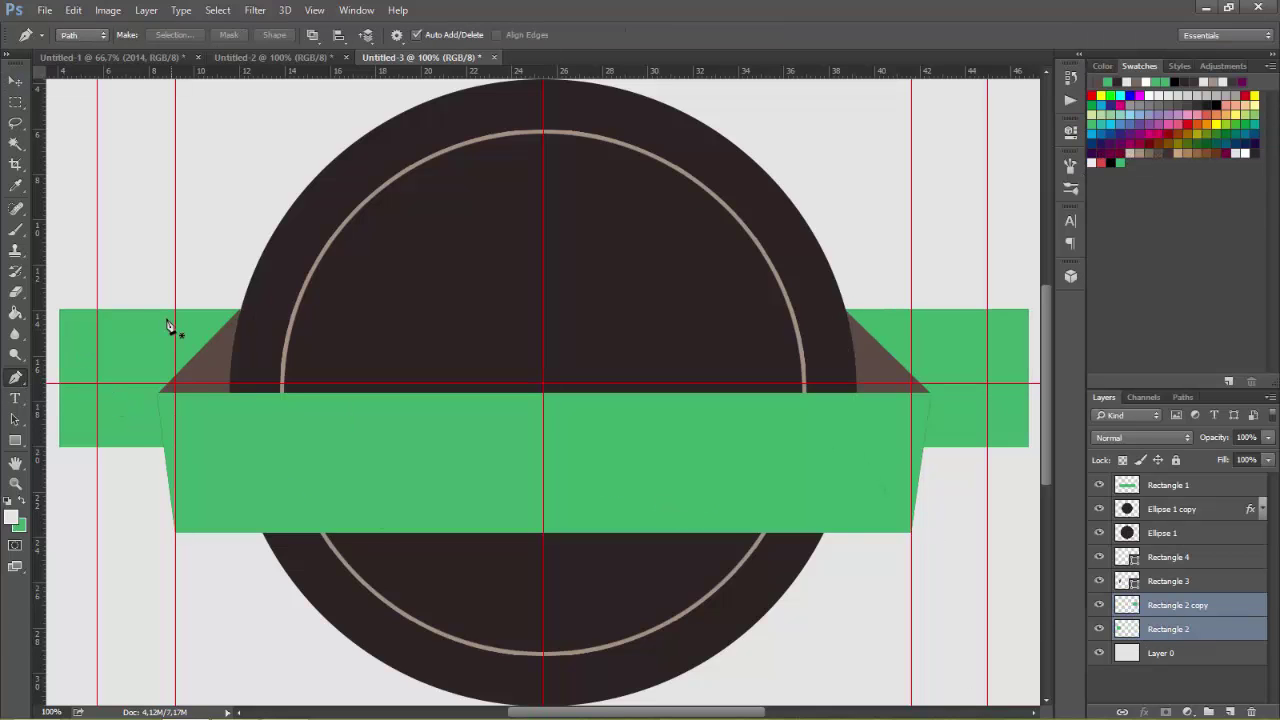
Cut a V notch into the left end of Rectangle 2 using a triangular pen-path selection
click(59, 311)
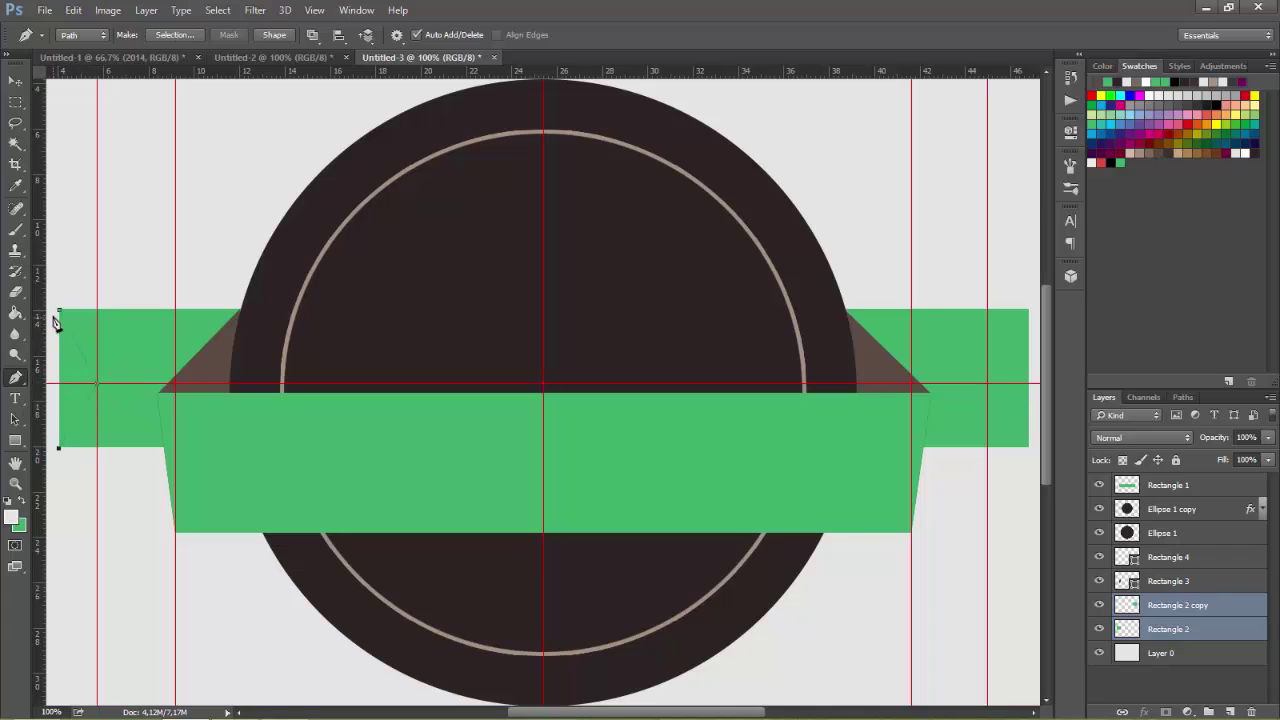
right_click(66, 366)
click(100, 433)
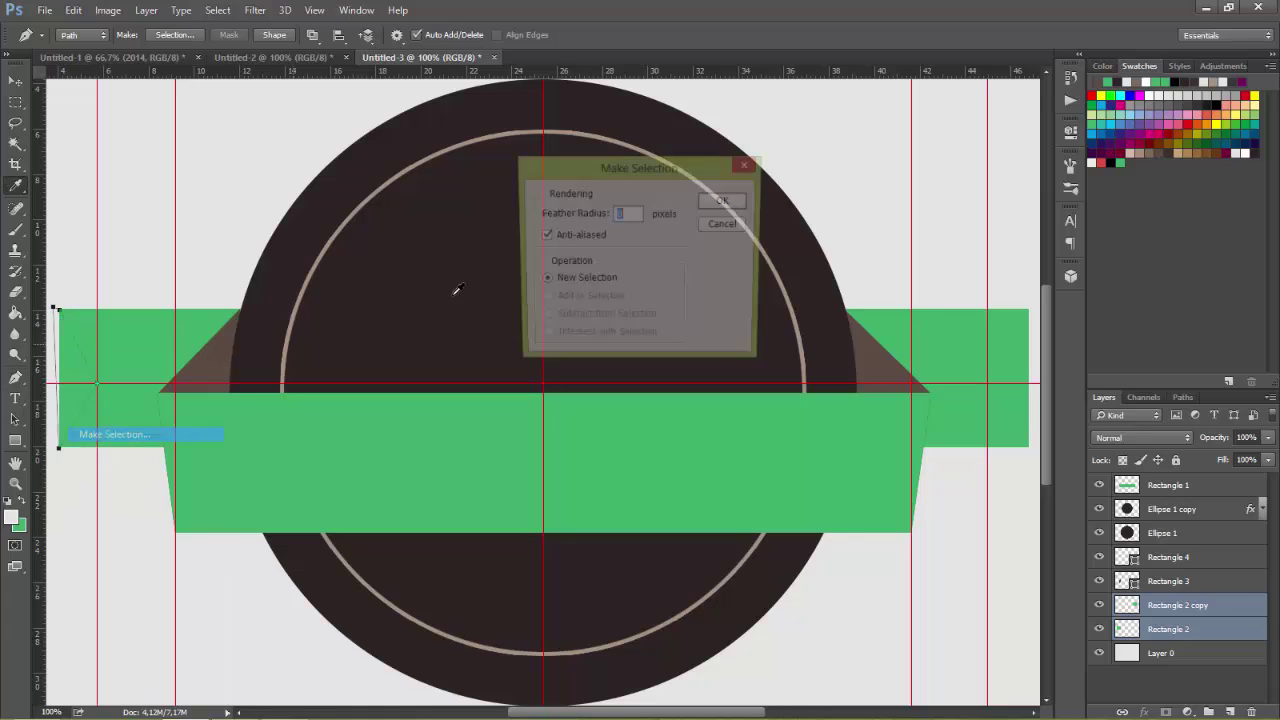
click(718, 201)
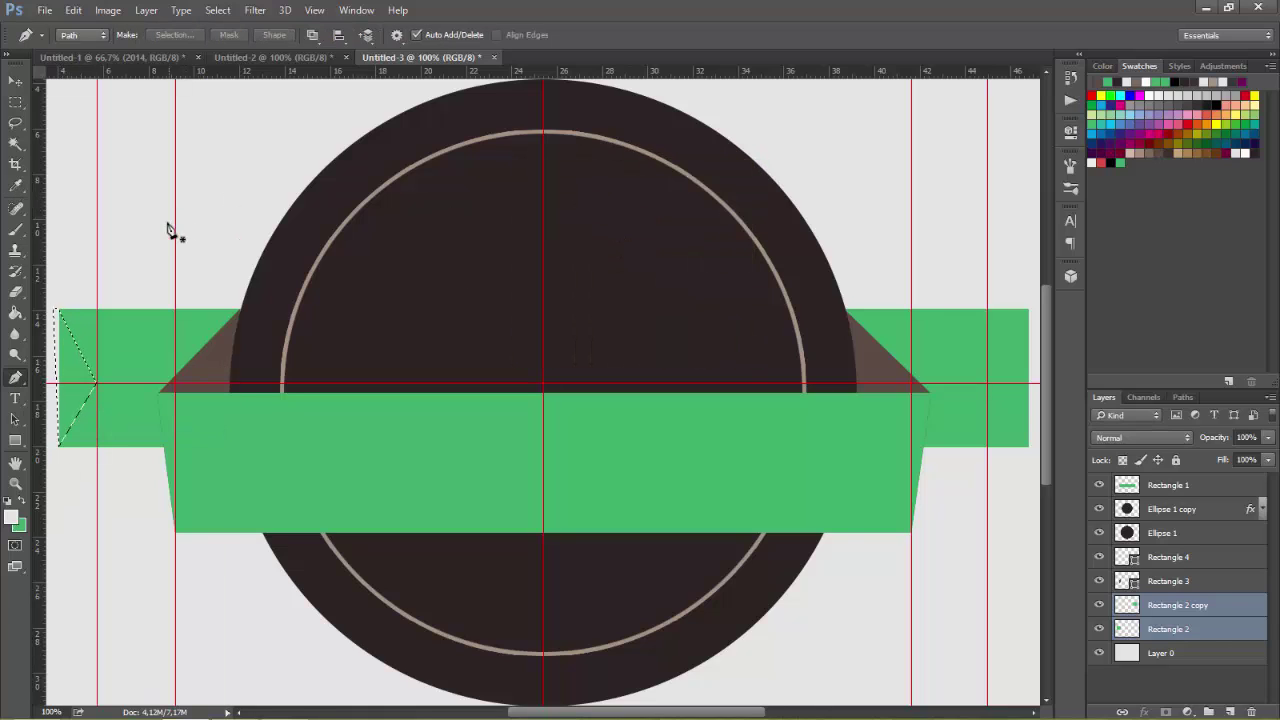
click(1185, 630)
key(Delete)
key(ctrl+d)
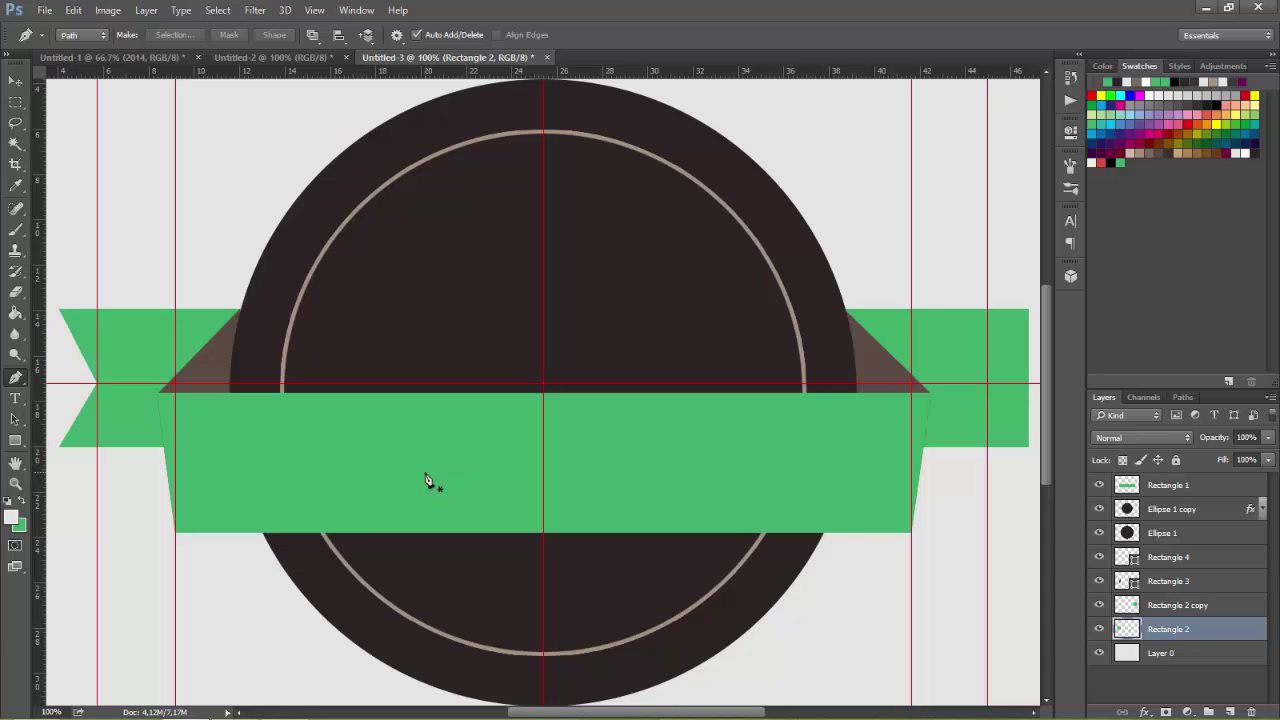
Cut a matching V notch into the right end of the Rectangle 2 copy layer
click(1166, 606)
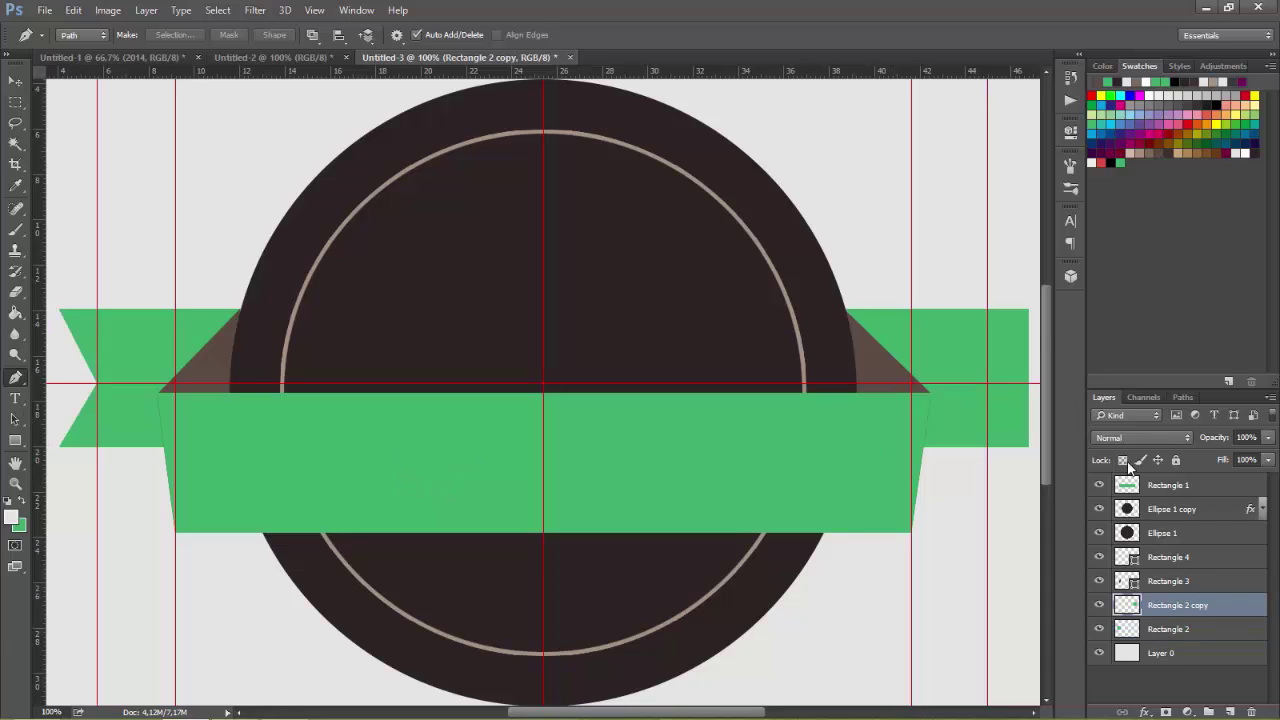
click(1028, 310)
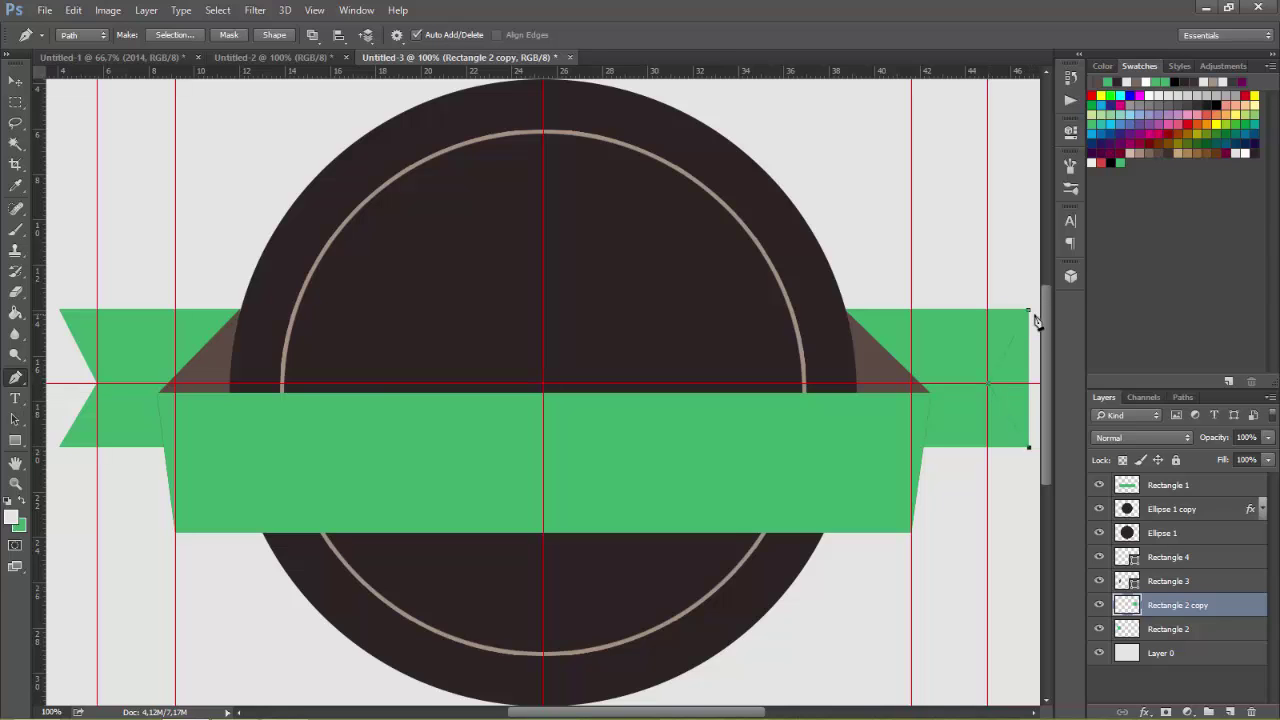
drag(1034, 316, 1032, 311)
right_click(1025, 355)
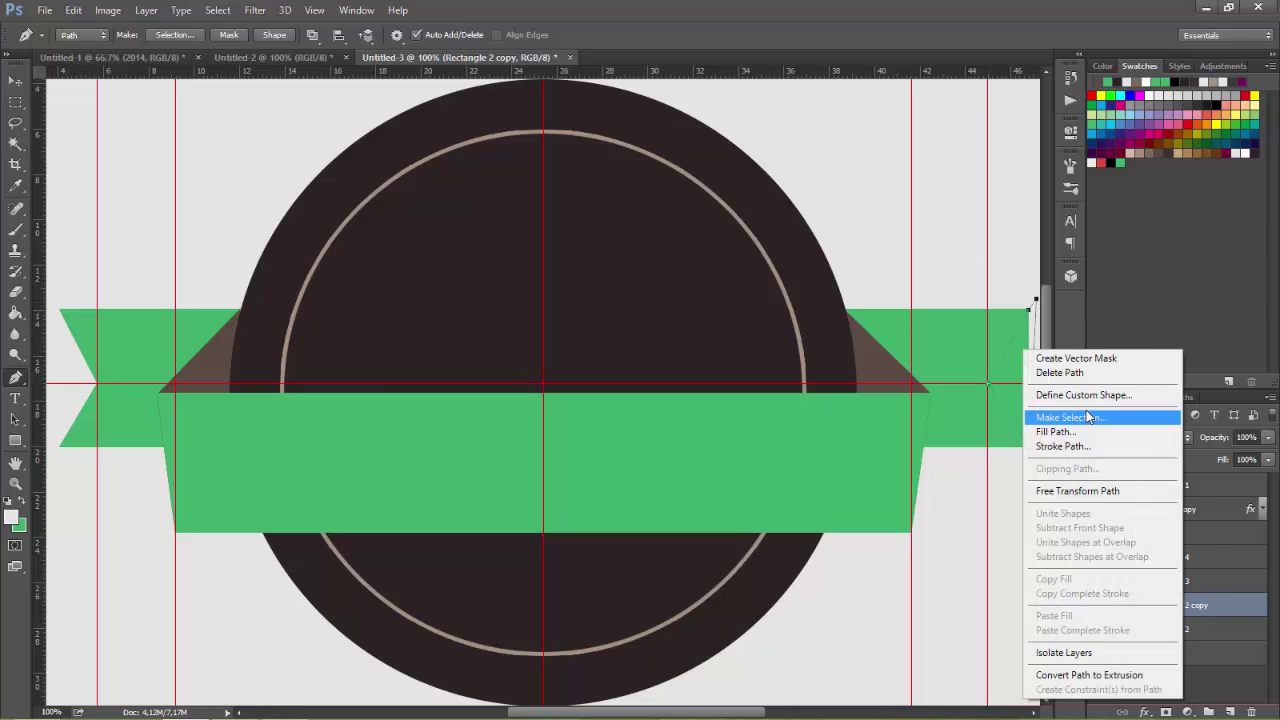
click(1086, 412)
click(722, 203)
key(ctrl+d)
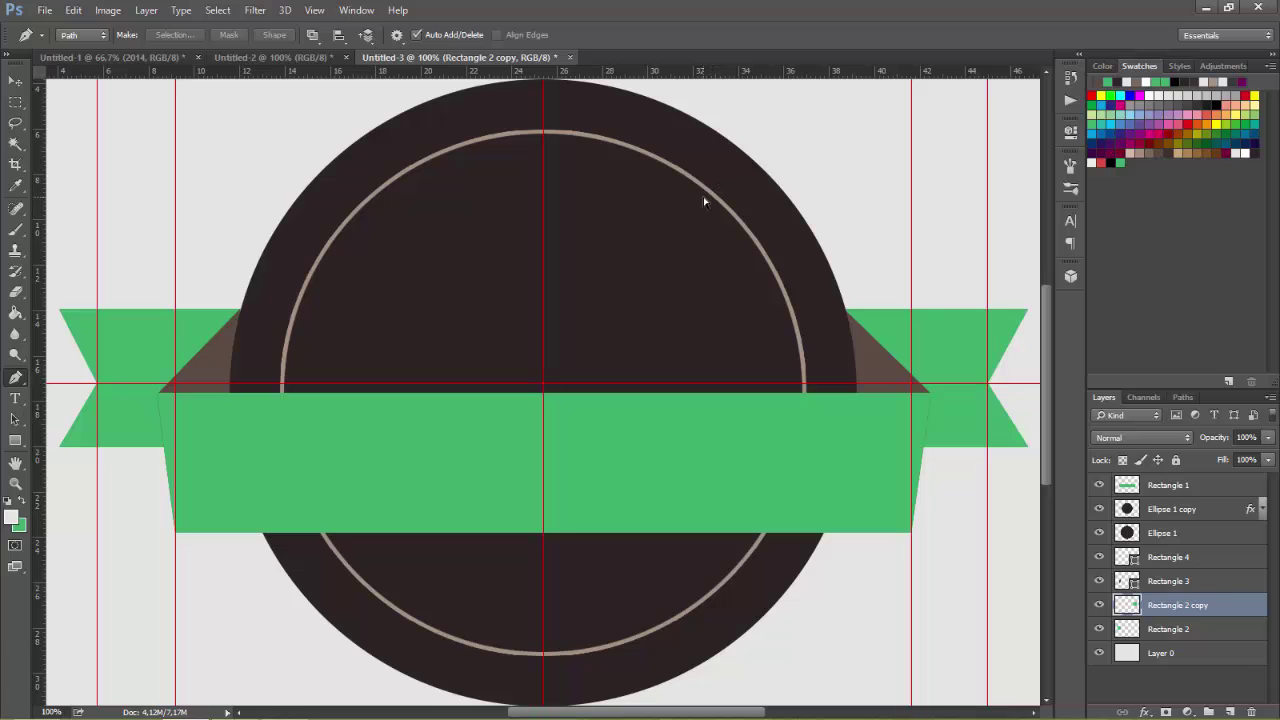
click(14, 84)
click(45, 10)
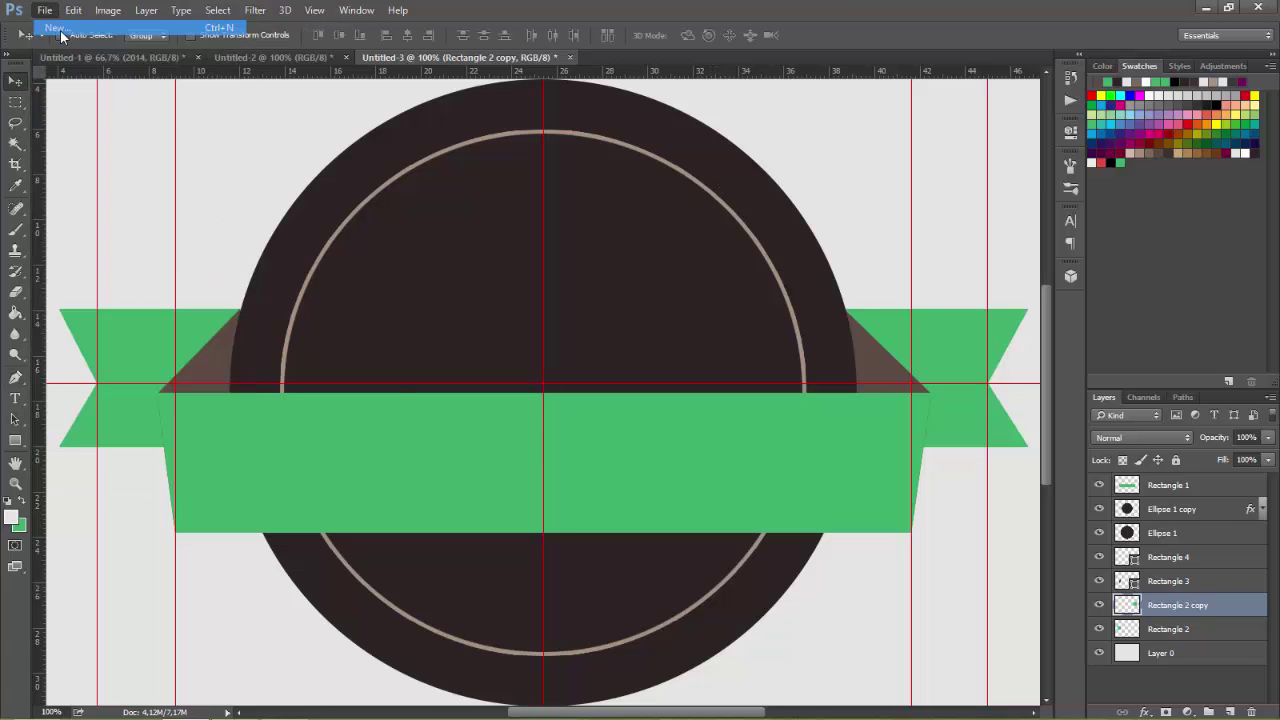
Create the new document, rotate the canvas 90° clockwise, and crop tightly around the bar
click(806, 155)
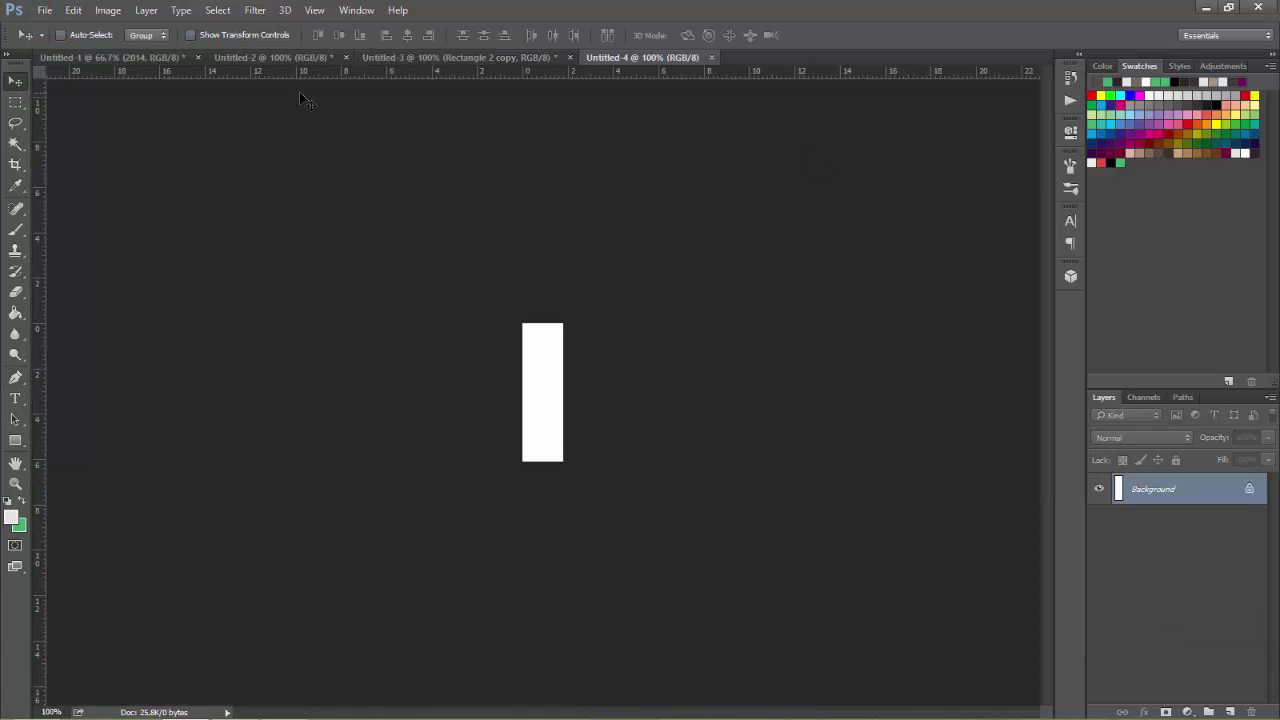
click(108, 10)
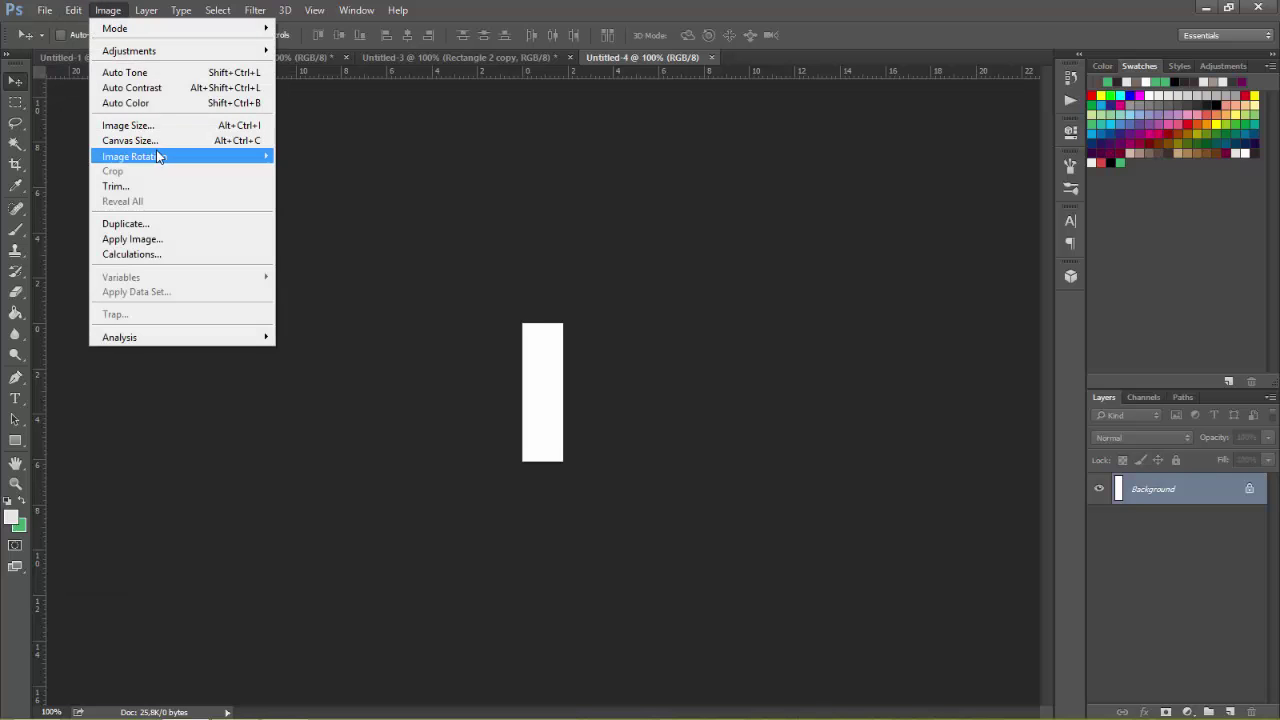
click(330, 172)
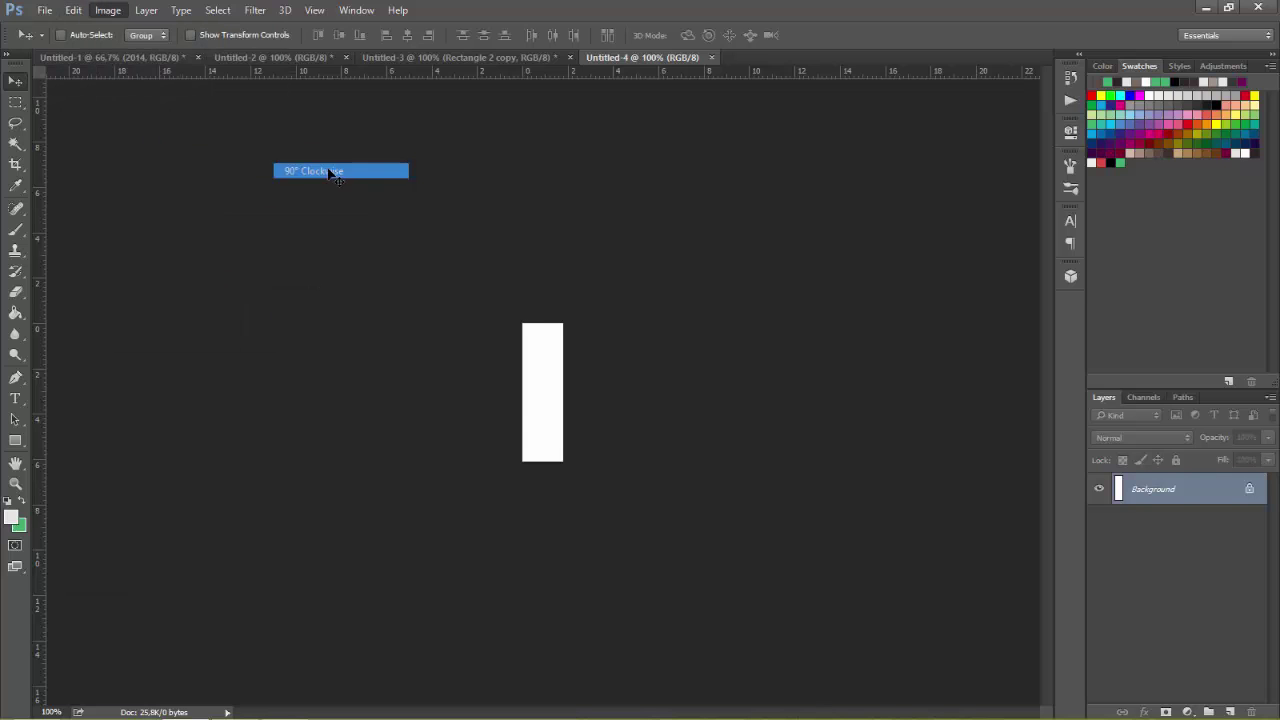
click(16, 162)
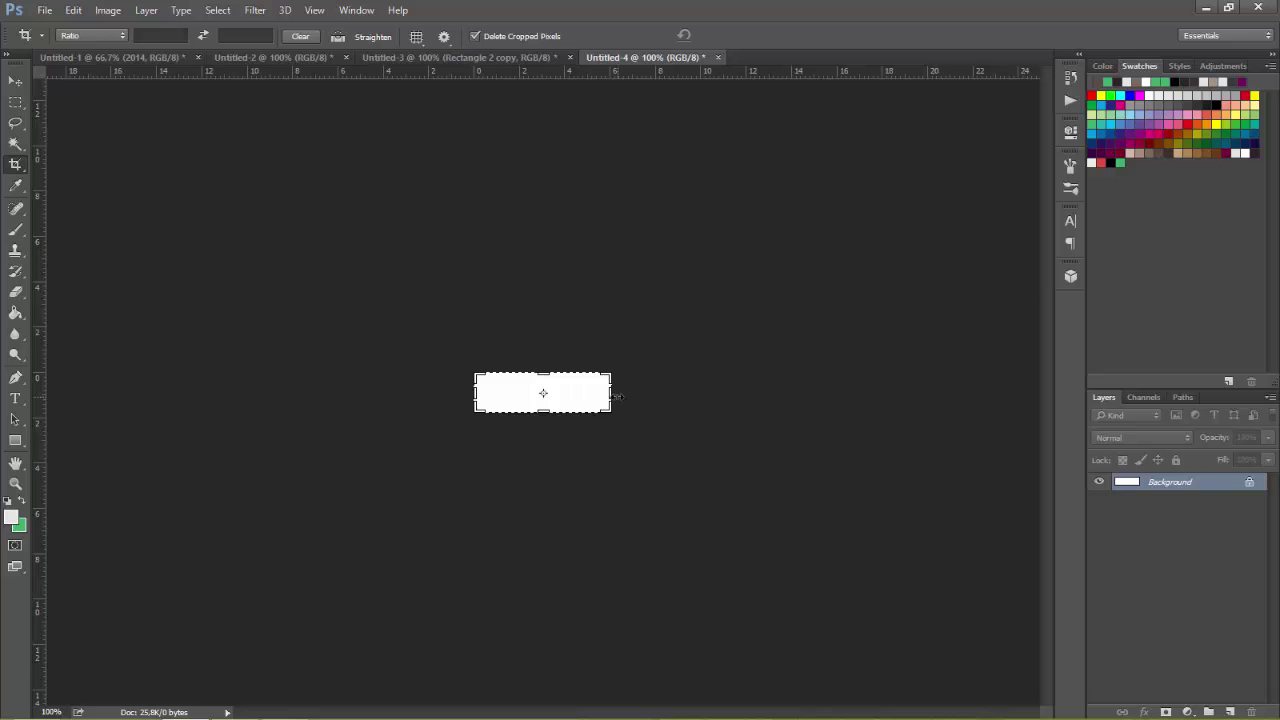
drag(618, 397, 606, 395)
click(737, 35)
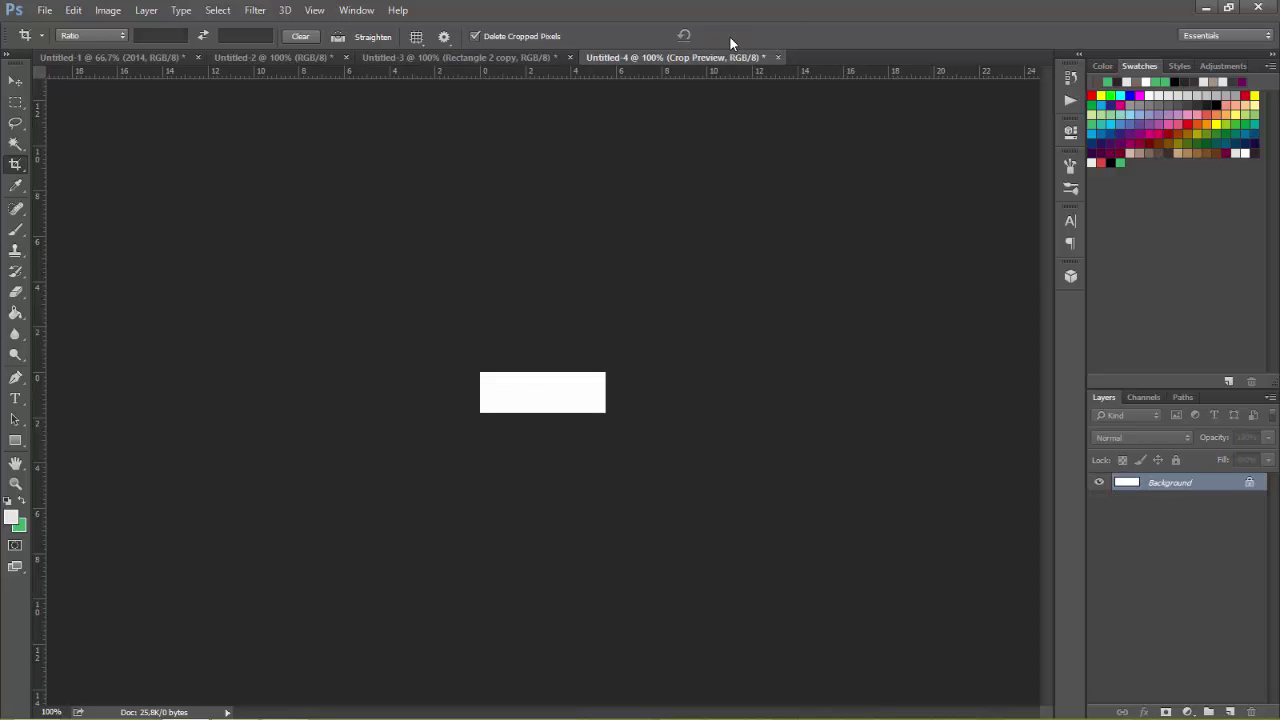
Fill the bar with black and define it as a brush preset
click(73, 10)
click(90, 240)
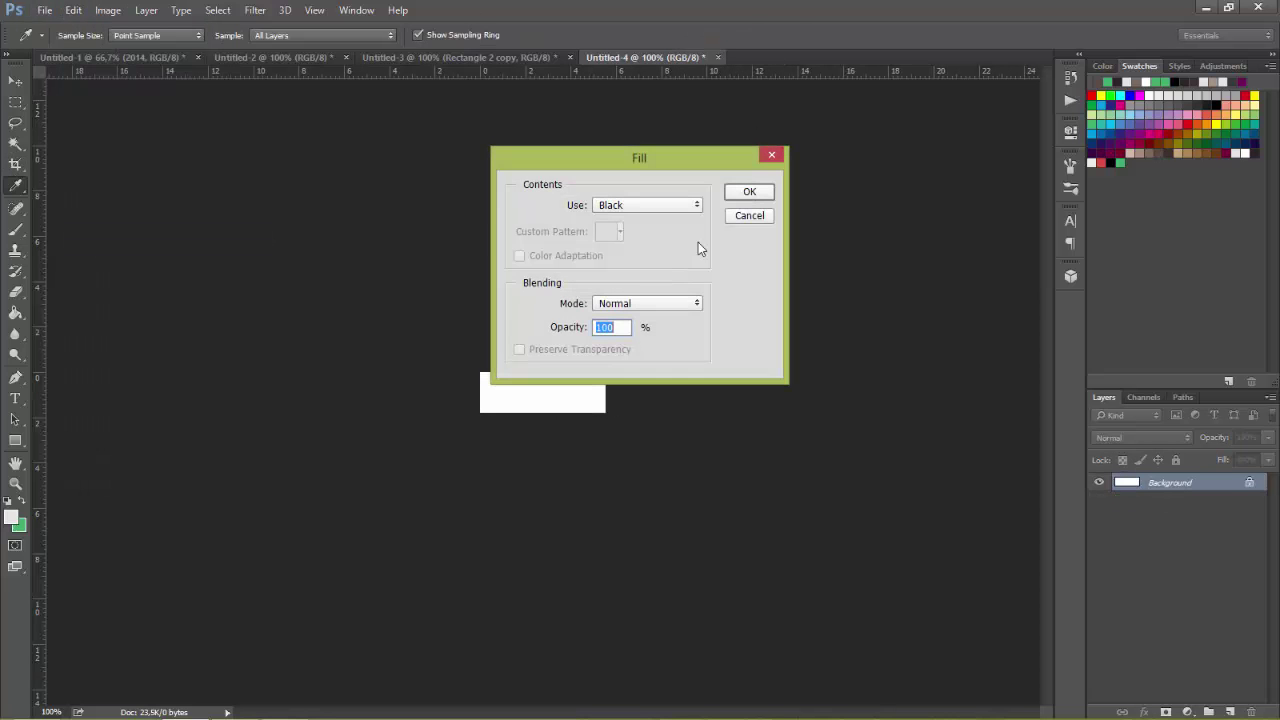
click(748, 192)
click(73, 10)
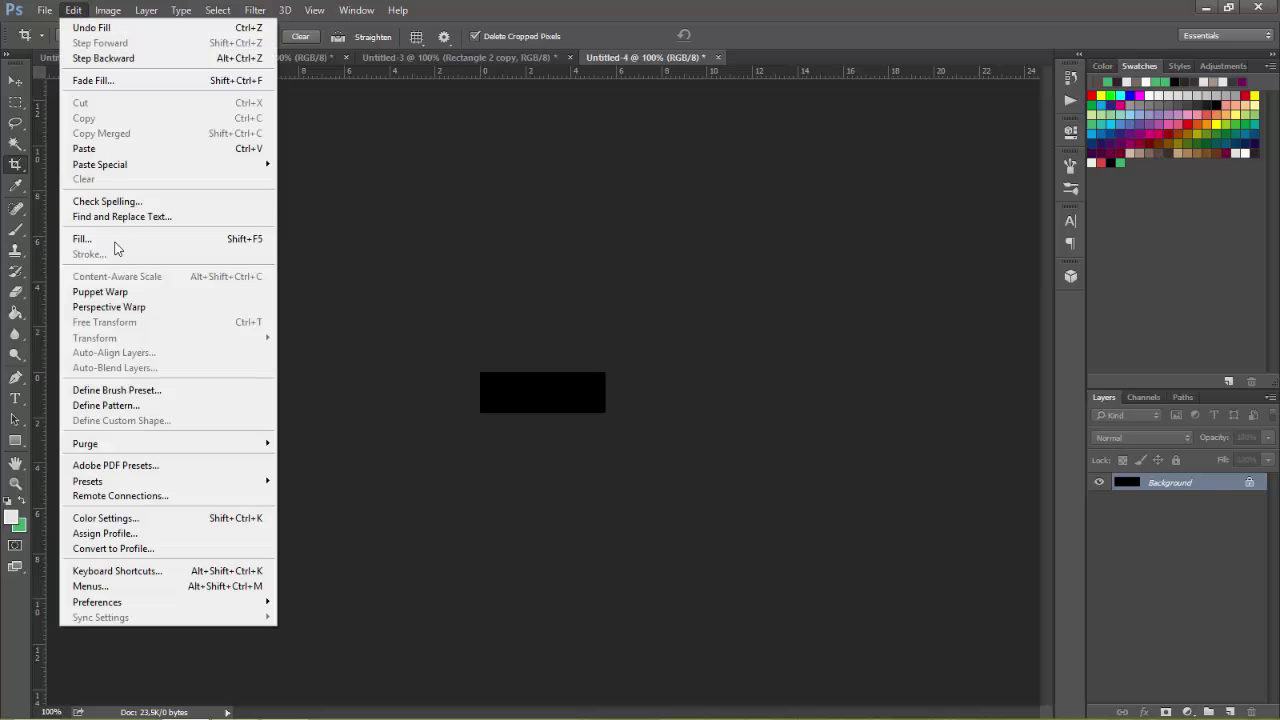
click(131, 392)
click(802, 239)
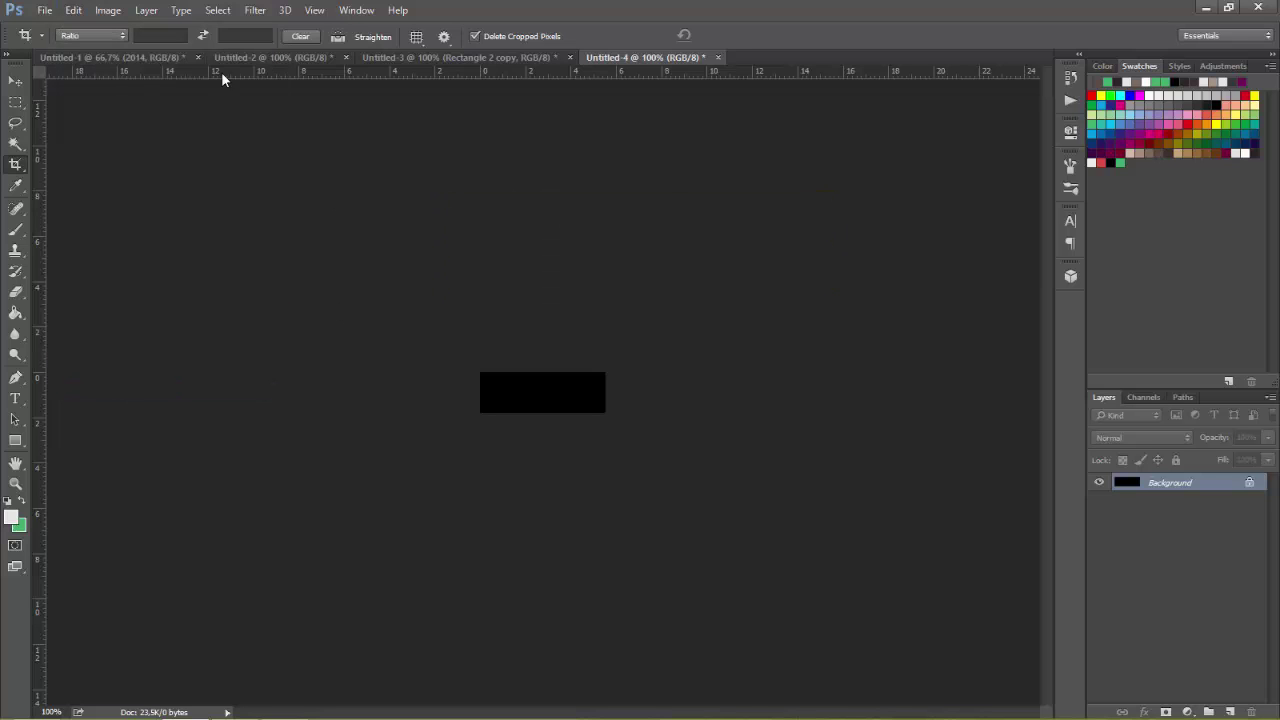
click(439, 57)
Set the bar brush to 435% spacing and 29 px size
key(b)
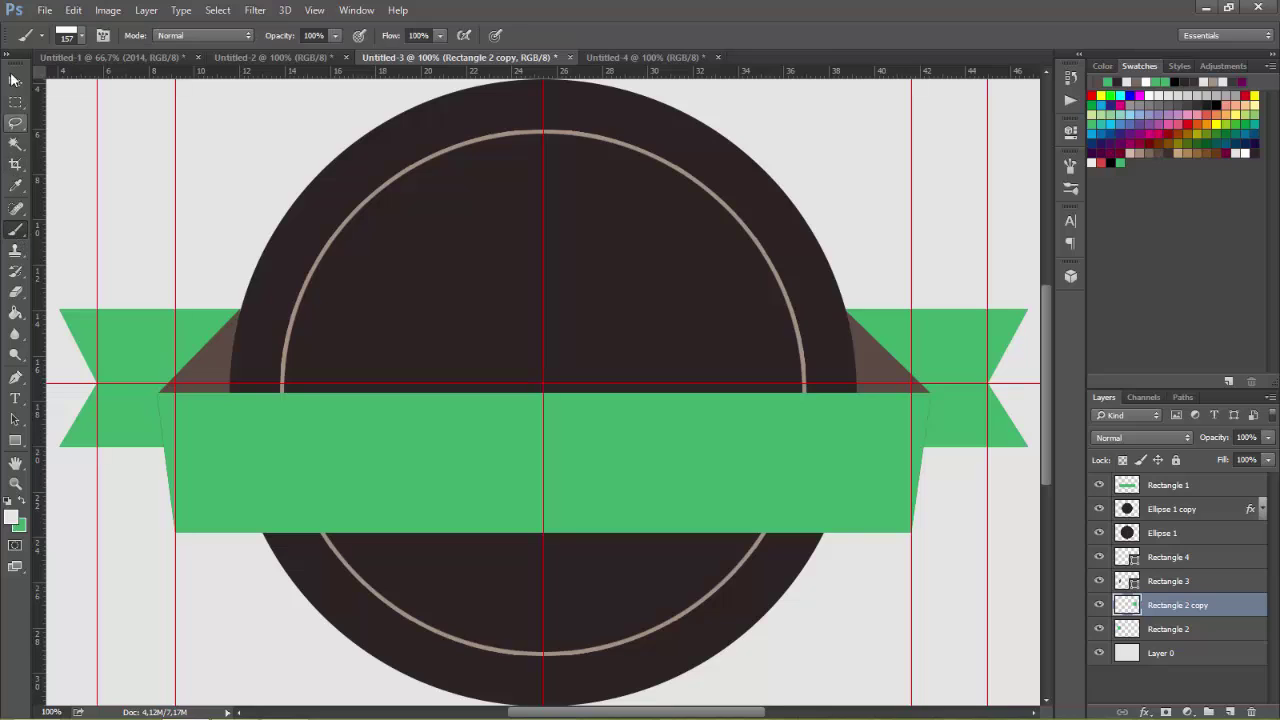
click(80, 37)
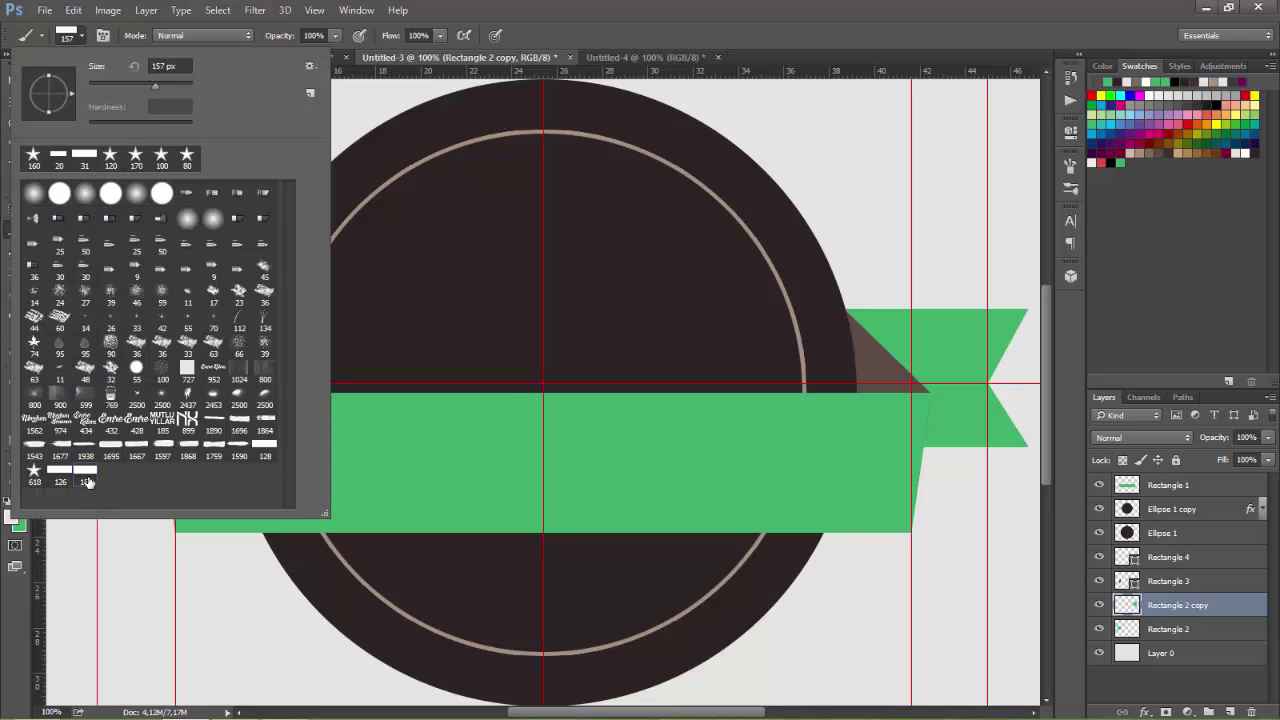
click(1070, 166)
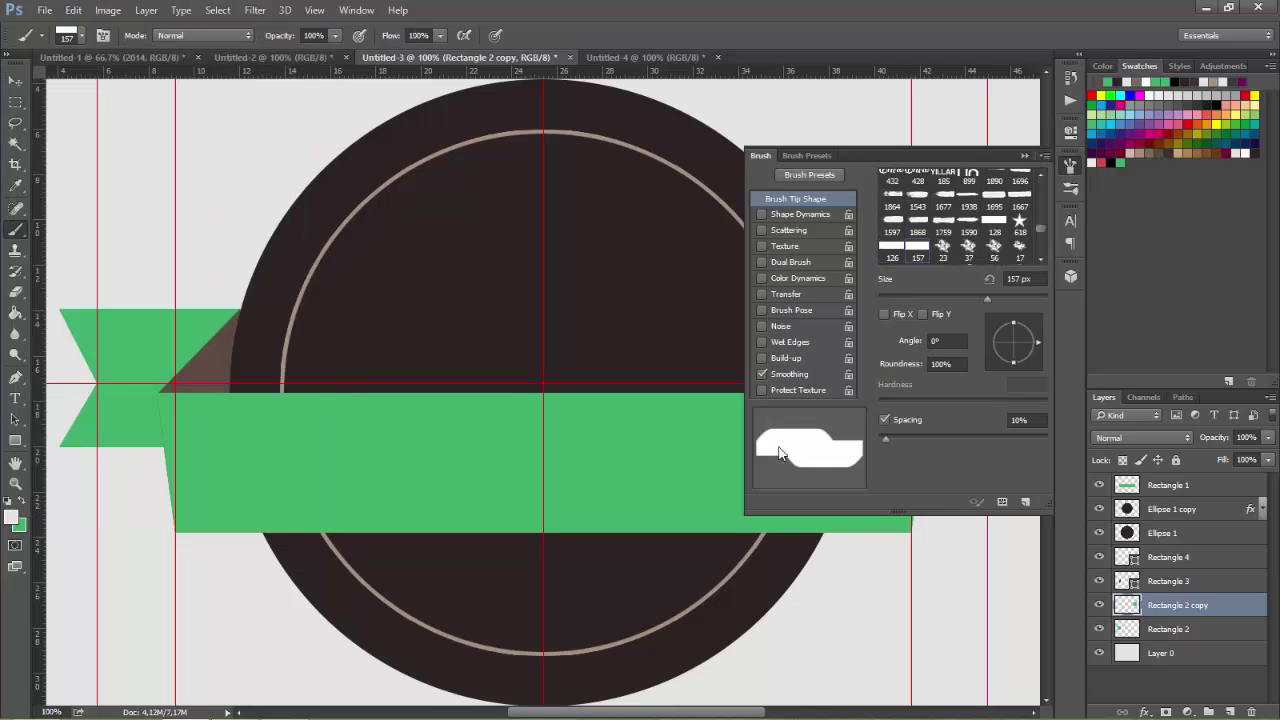
drag(881, 436, 1025, 427)
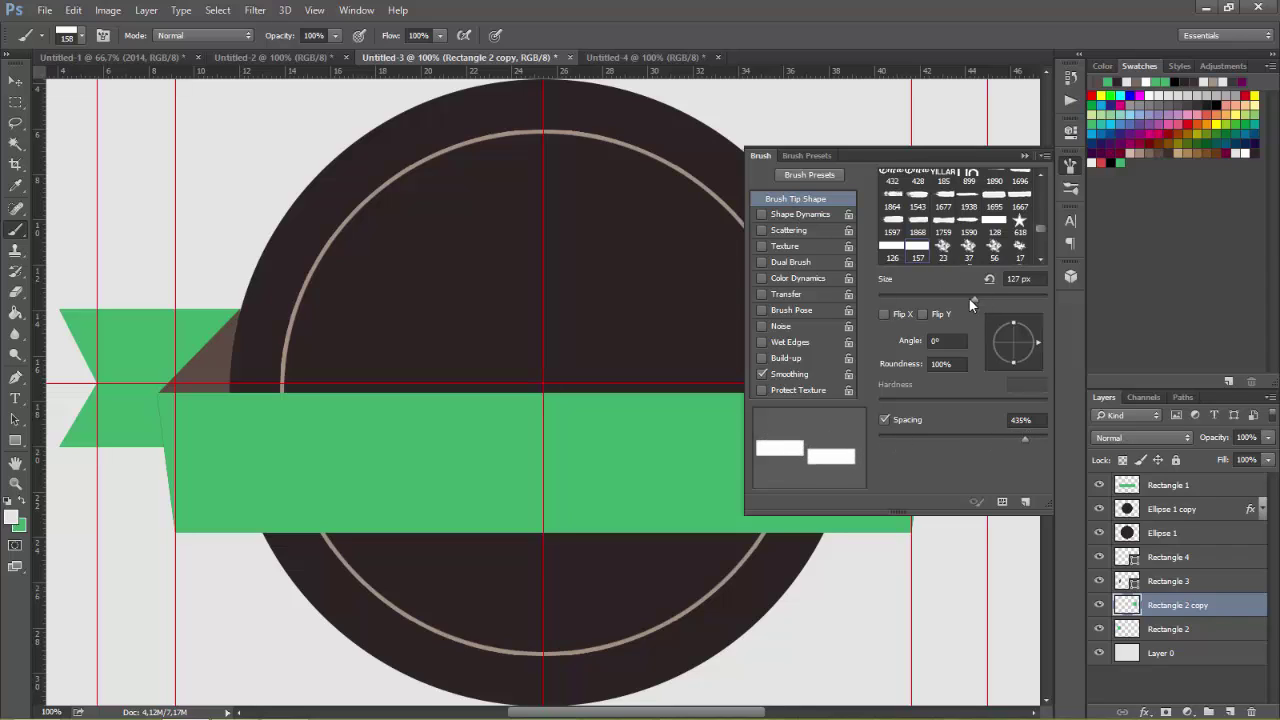
drag(975, 299, 903, 306)
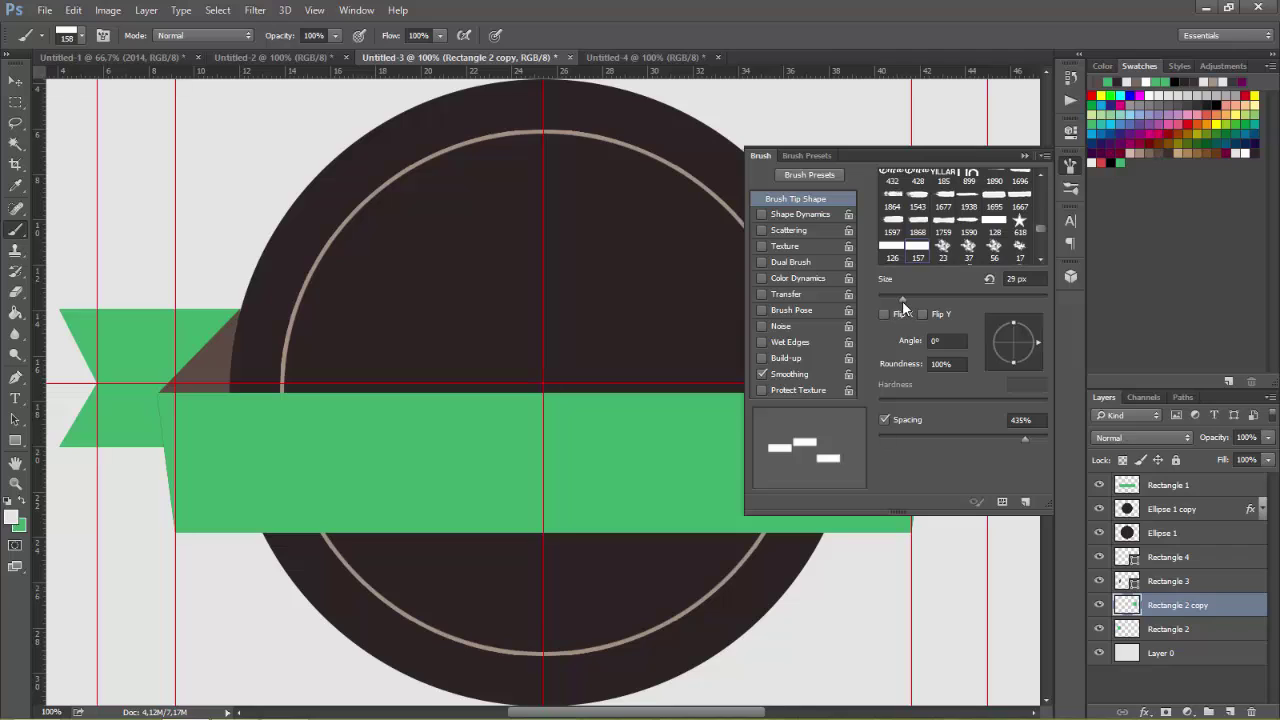
click(1024, 156)
Add an empty Layer 1 above Rectangle 1 and set the foreground colour to #ffffff
click(1162, 488)
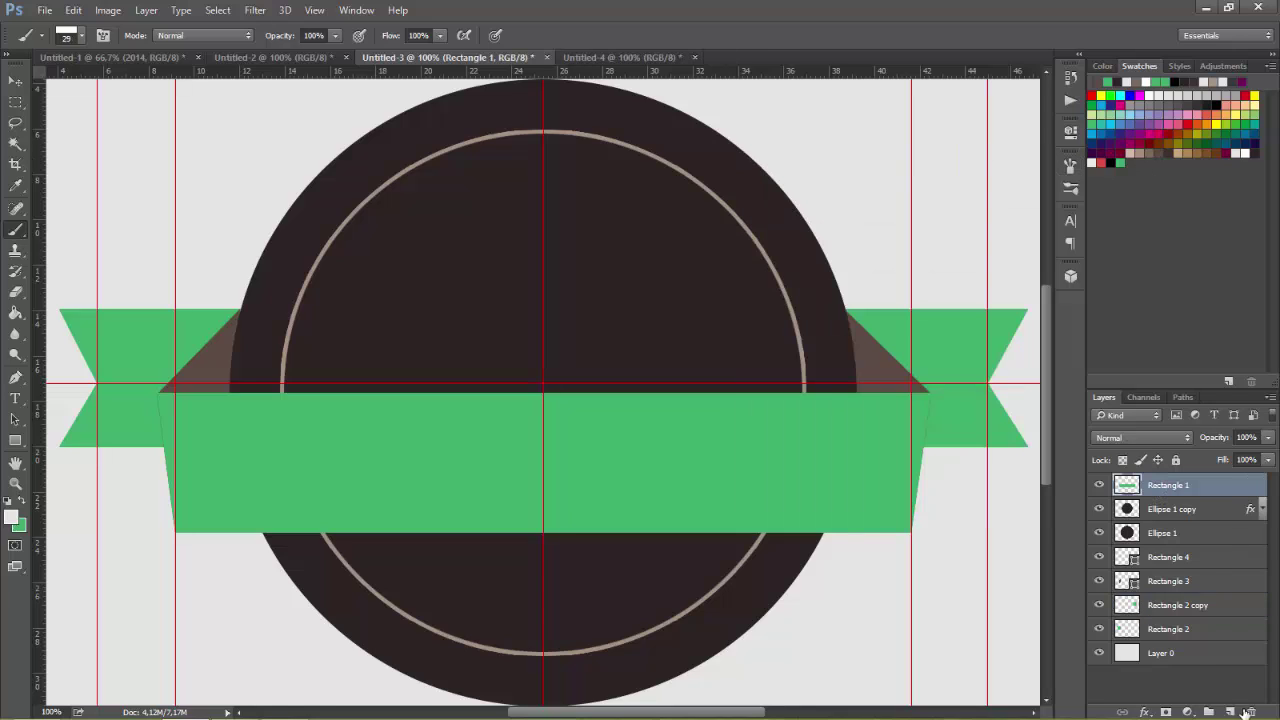
click(1230, 712)
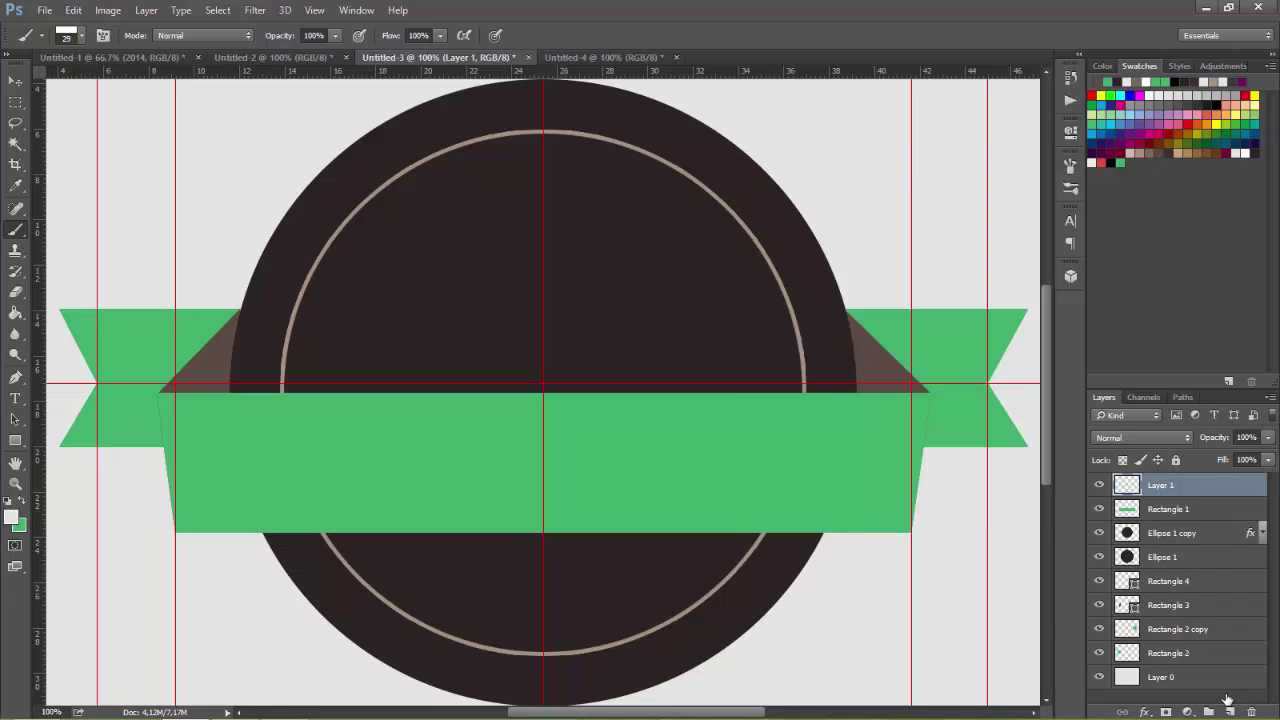
click(12, 516)
text(ffffff)
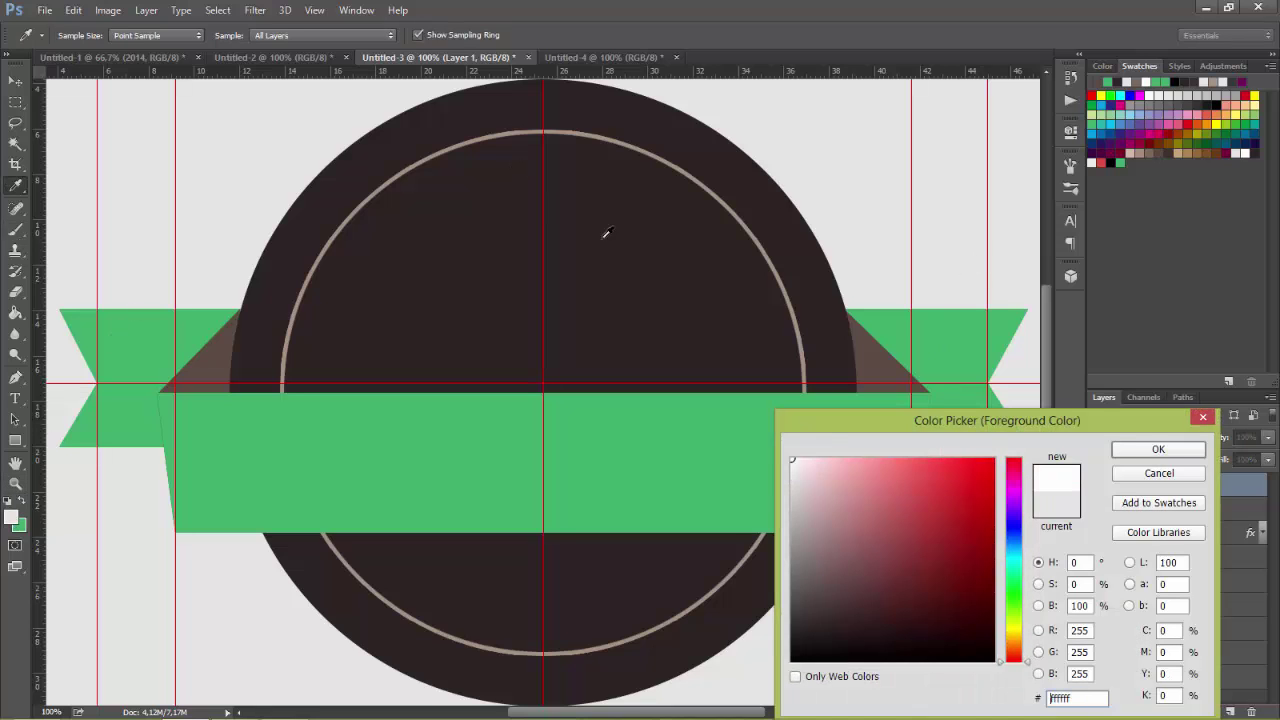
click(1137, 450)
click(81, 36)
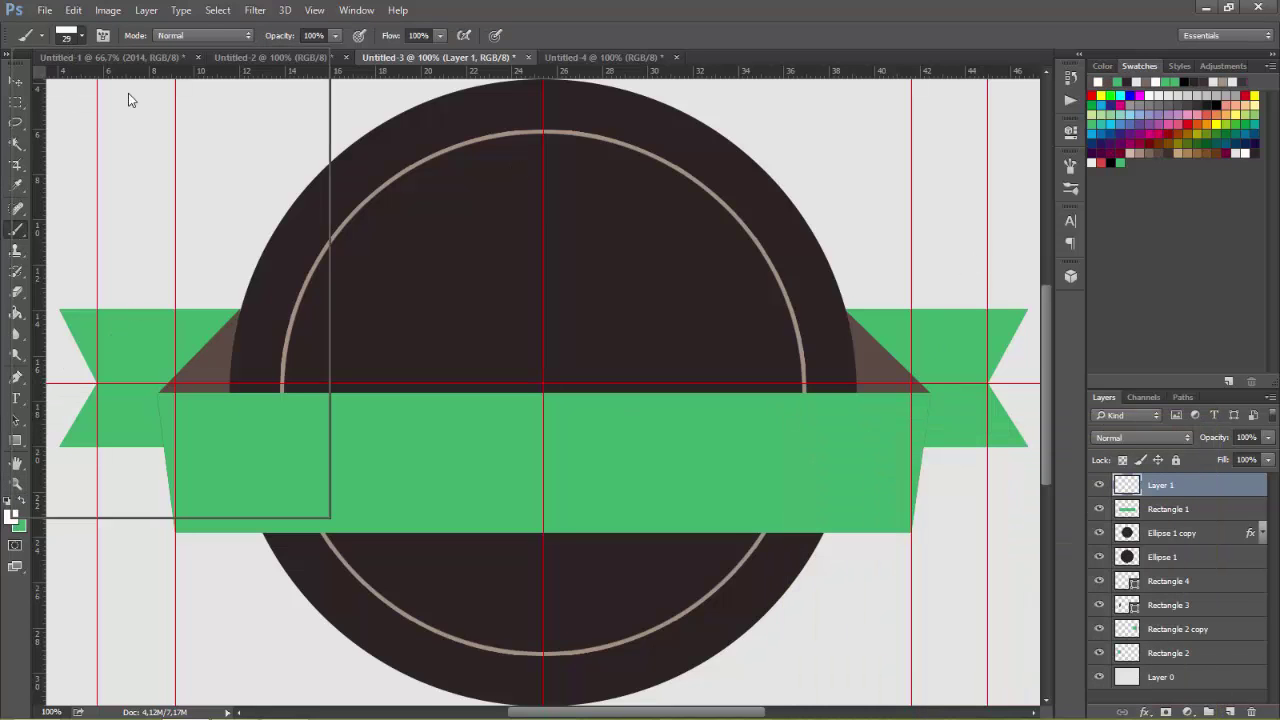
click(589, 165)
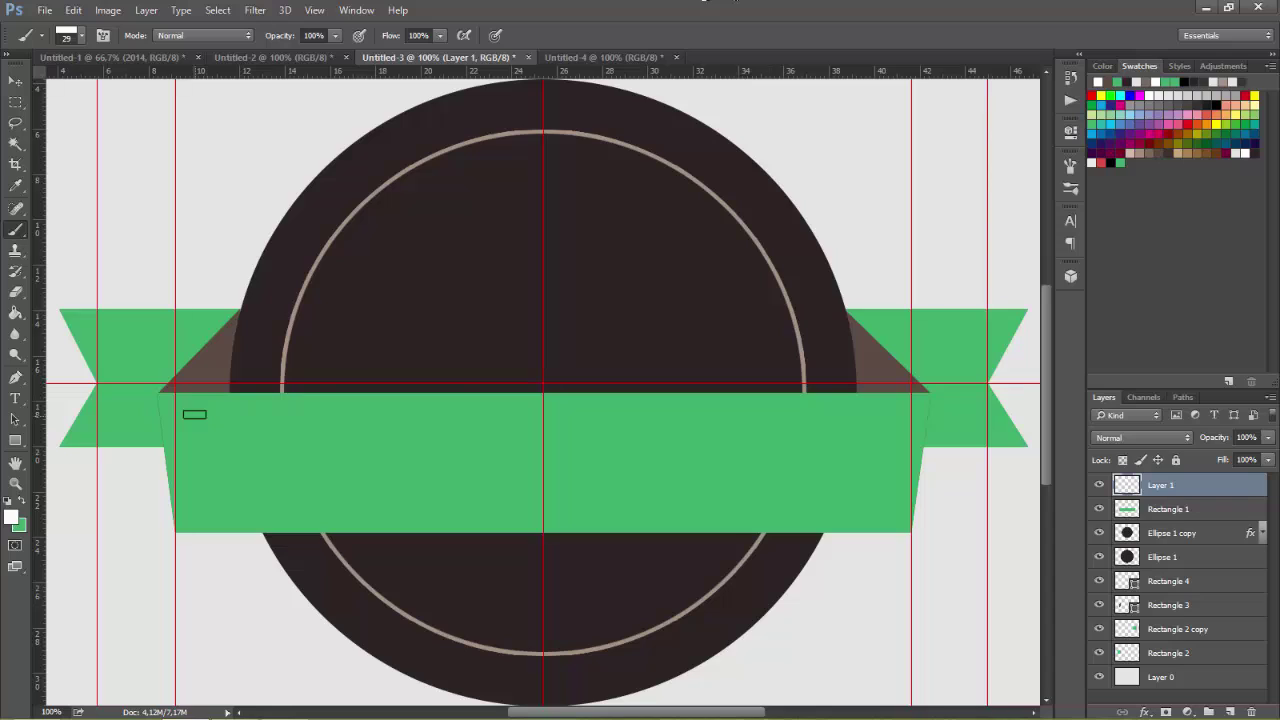
Paint white dashes along the ribbon's top edge, then along its bottom edge after two undone attempts
drag(177, 405, 937, 414)
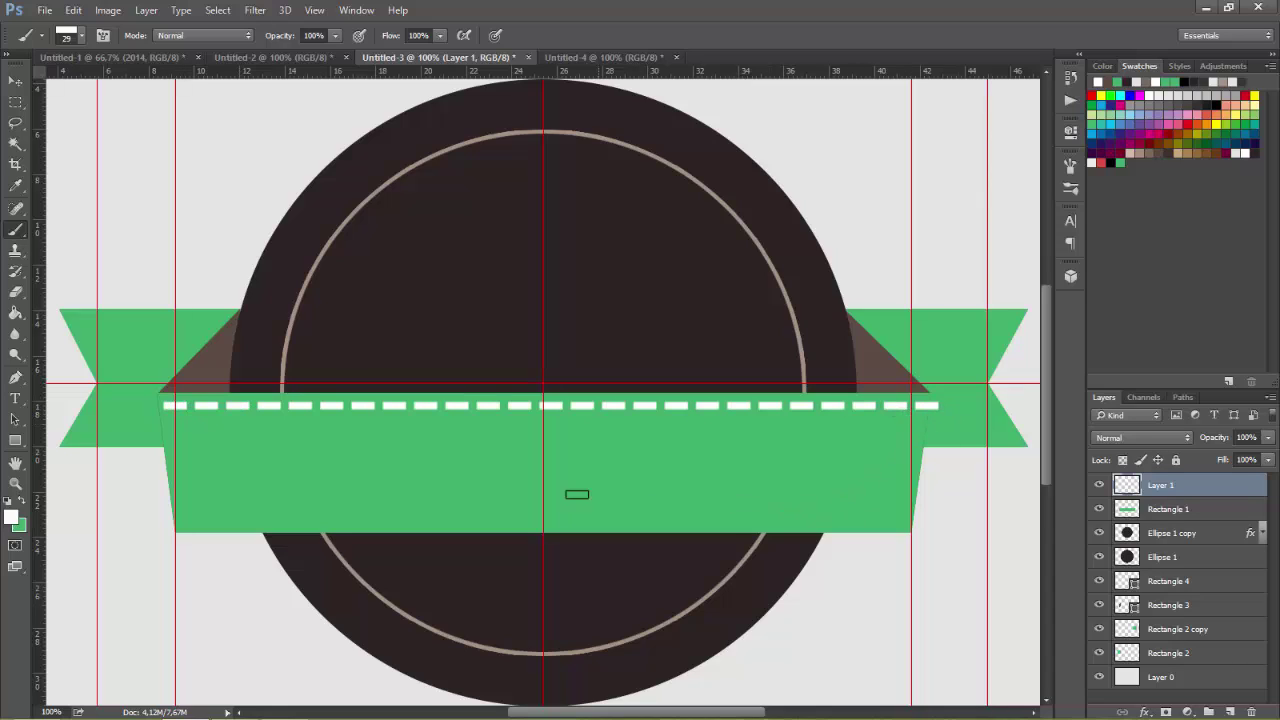
drag(192, 522, 343, 521)
key(ctrl+z)
drag(196, 522, 850, 522)
key(ctrl+z)
drag(193, 518, 931, 515)
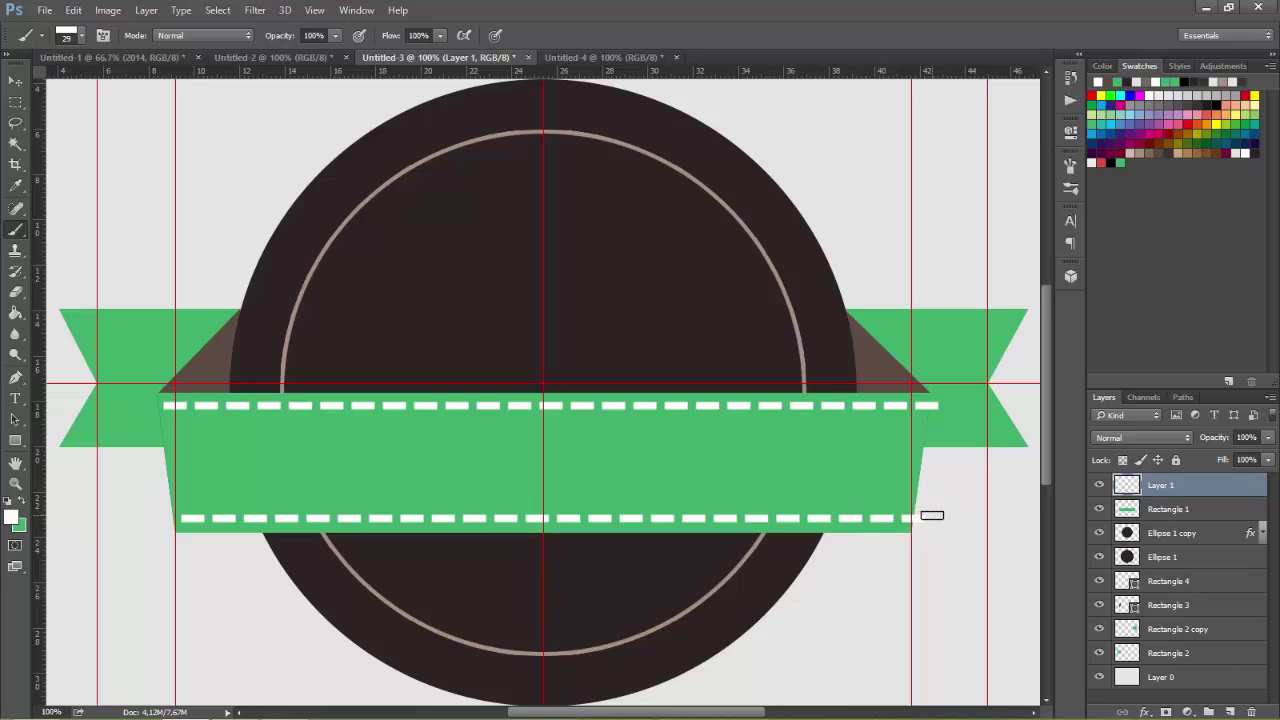
Trim the top stitching's overhang past the slanted right edge with a pen-path selection
click(15, 377)
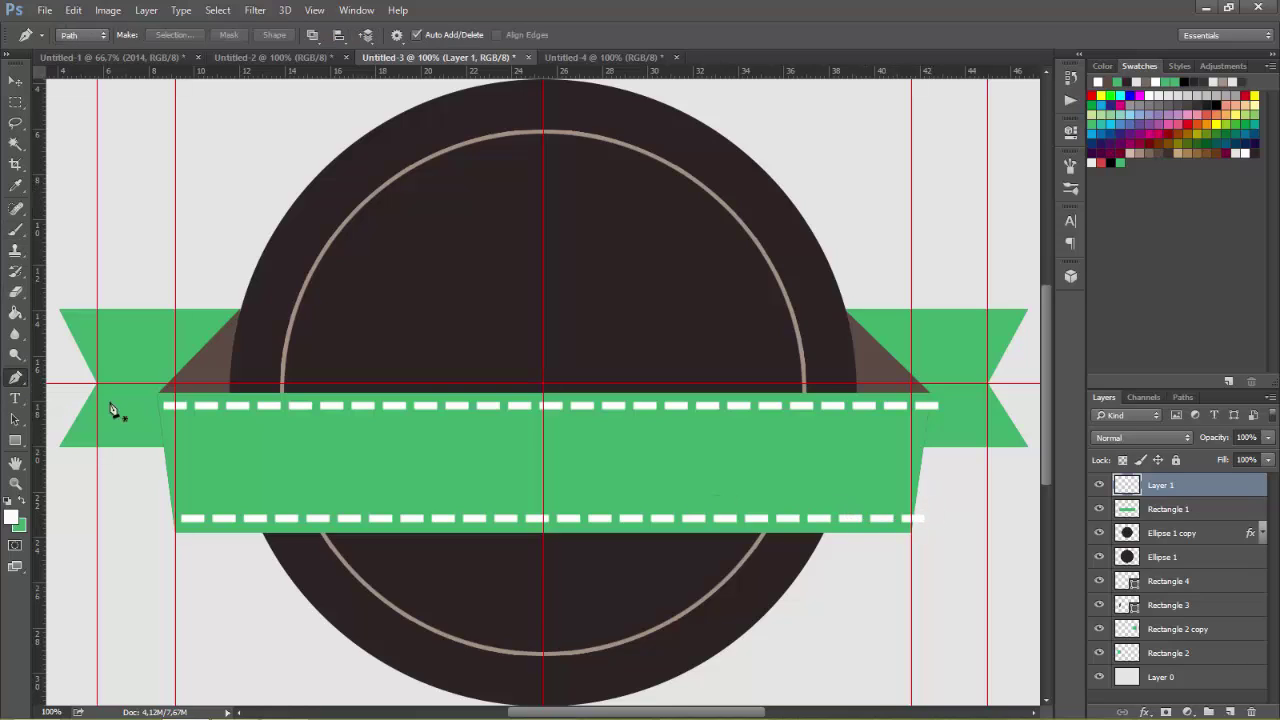
click(932, 401)
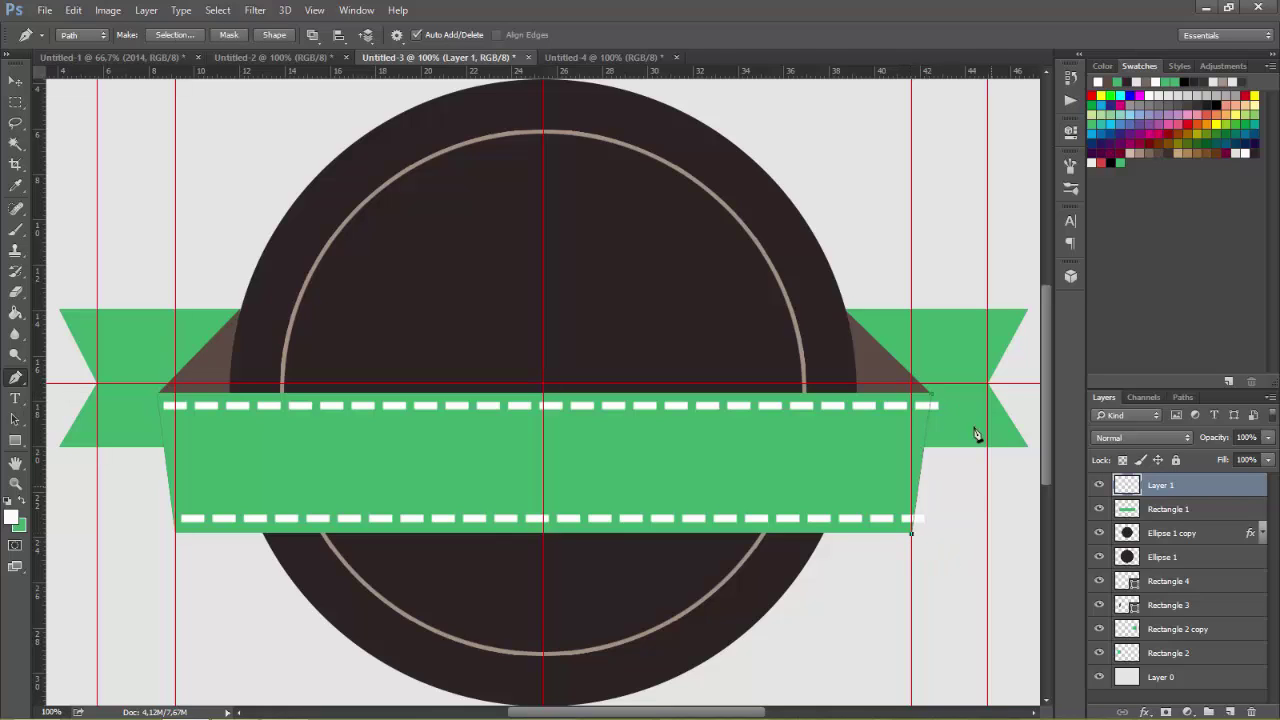
click(968, 383)
right_click(952, 430)
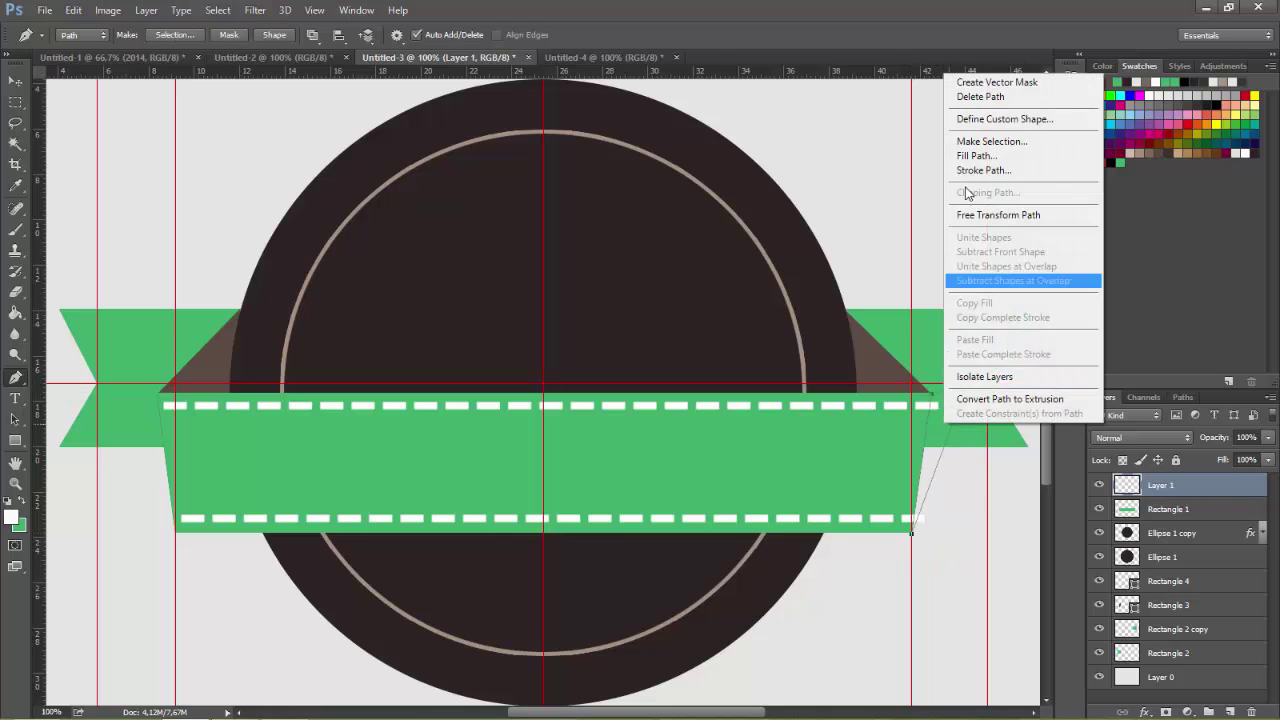
click(990, 137)
click(718, 204)
key(ctrl+d)
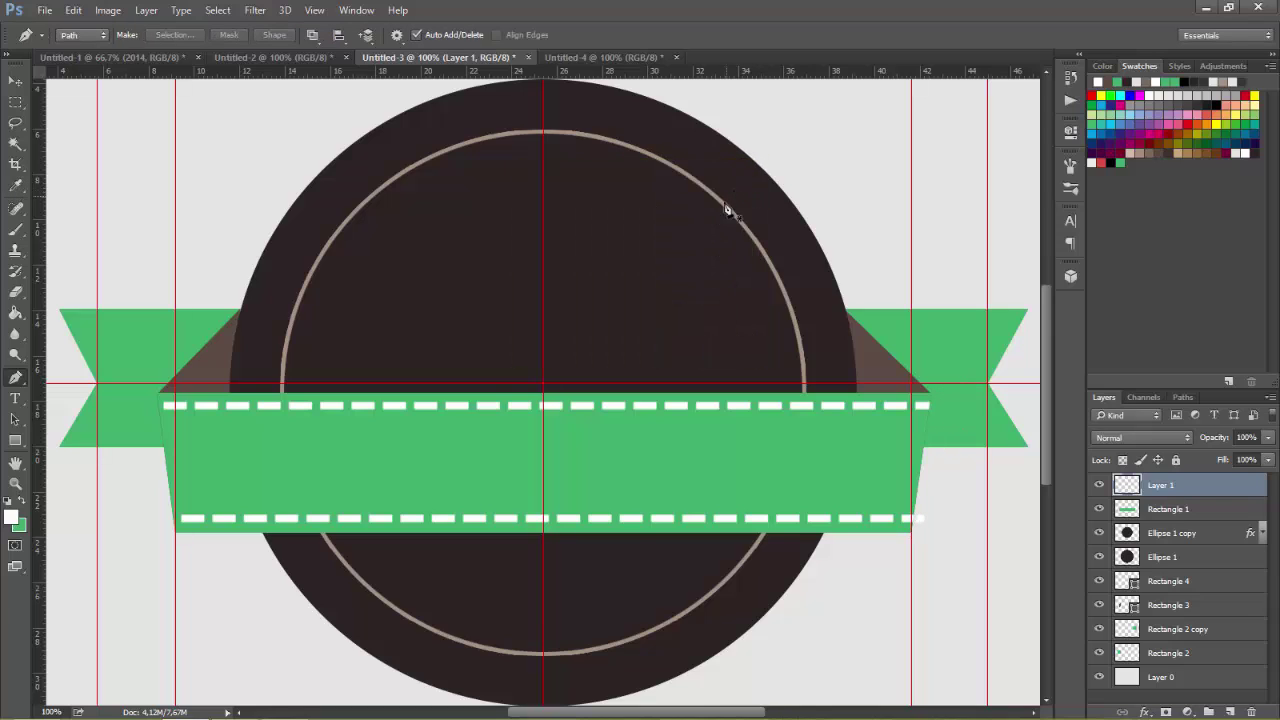
Trim the bottom stitching's overhanging end the same way, then zoom out
click(922, 504)
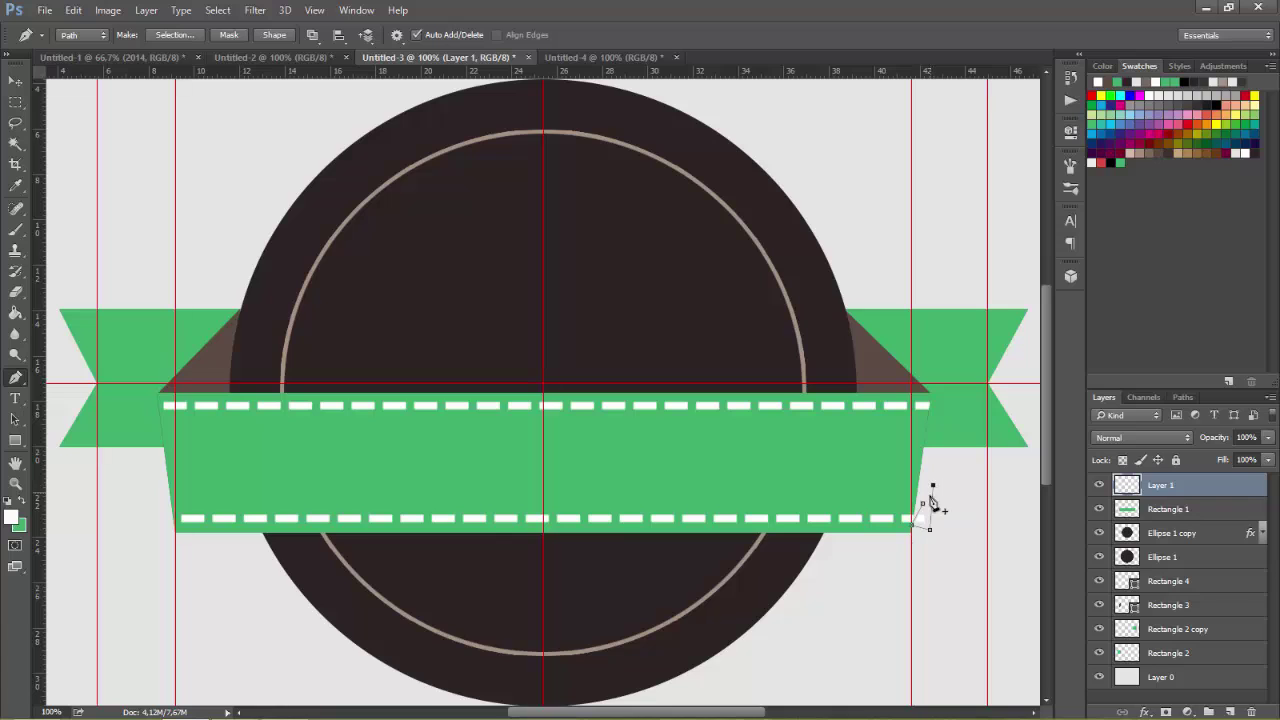
right_click(925, 510)
click(960, 234)
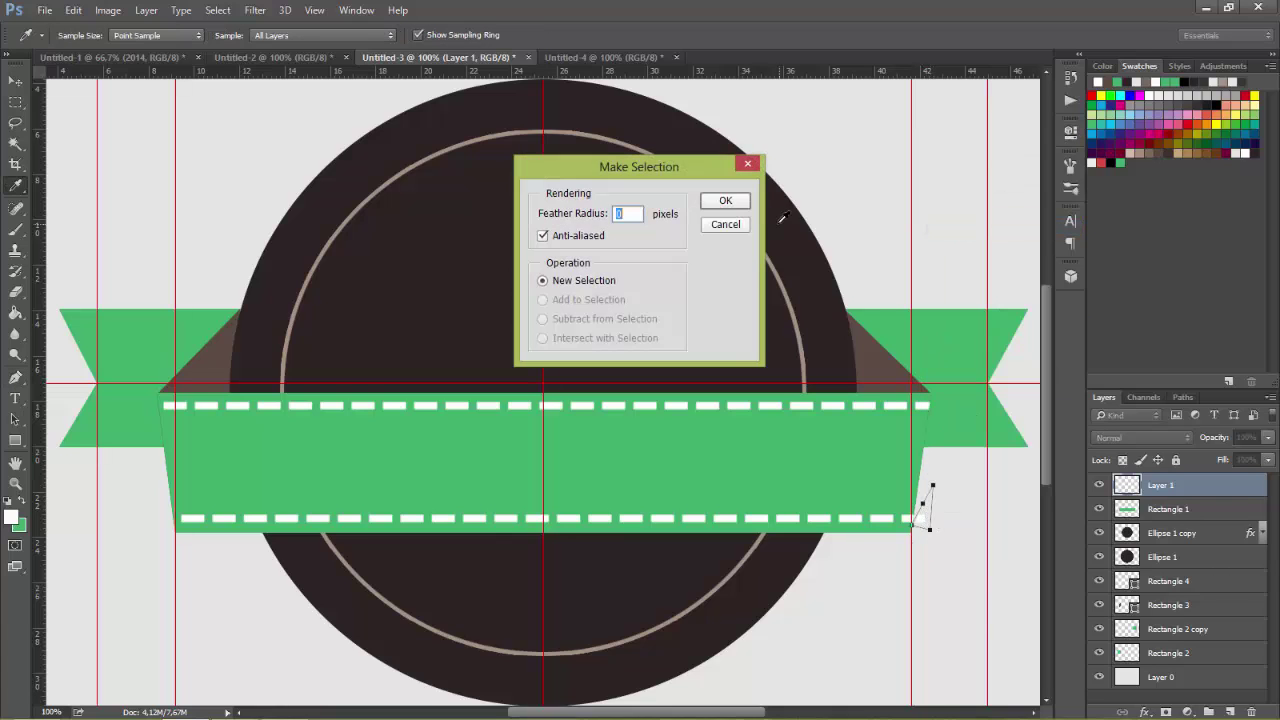
click(744, 202)
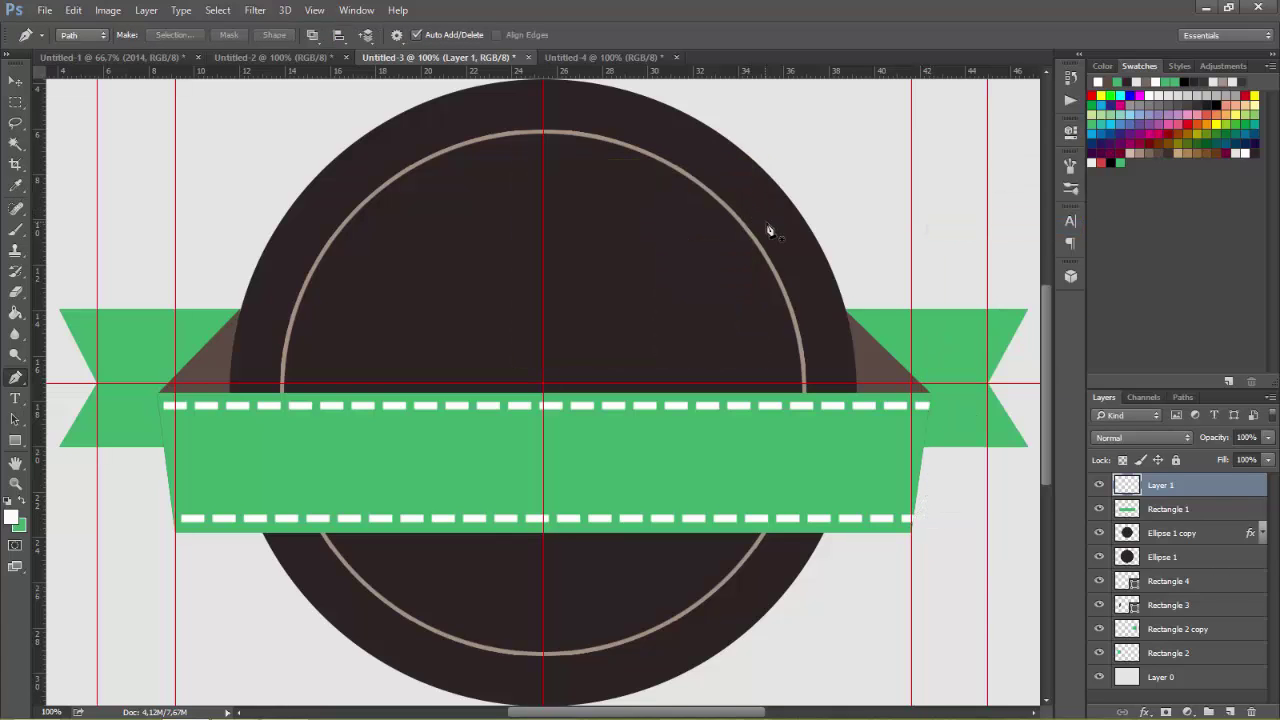
key(ctrl+minus)
Check the lettering's font in the reference badge document, then return to Untitled-3
key(t)
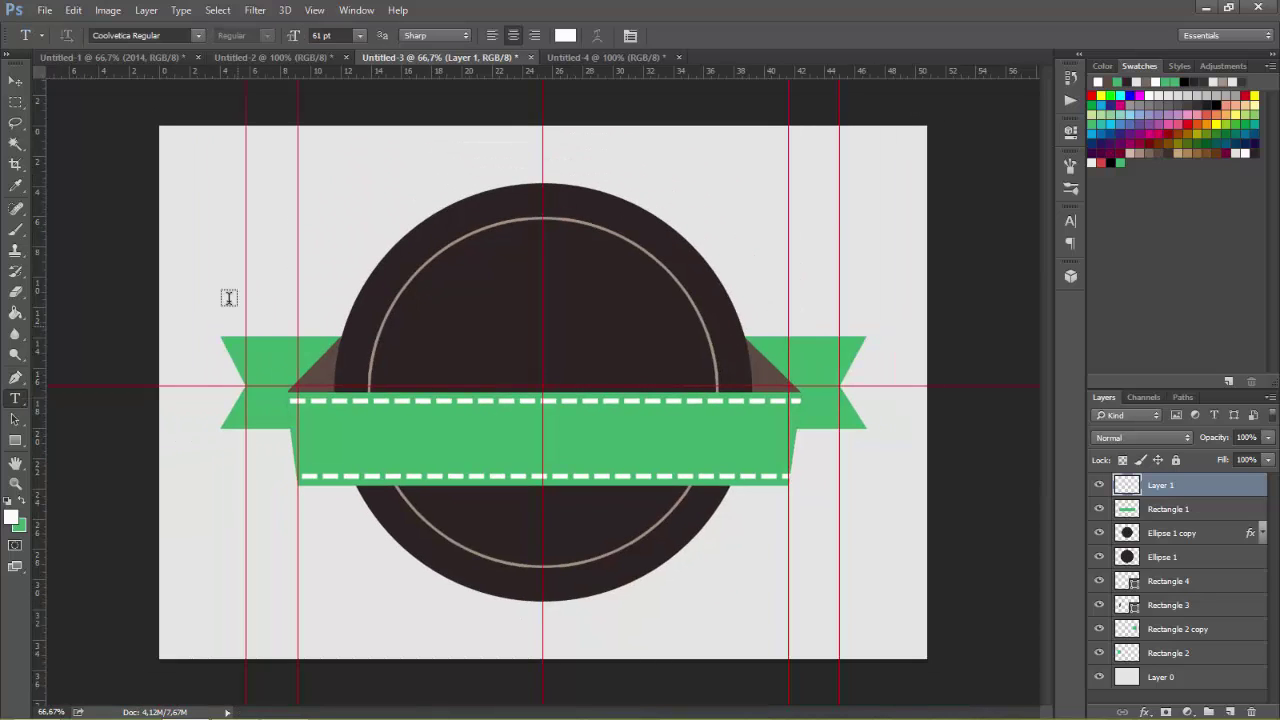
click(326, 445)
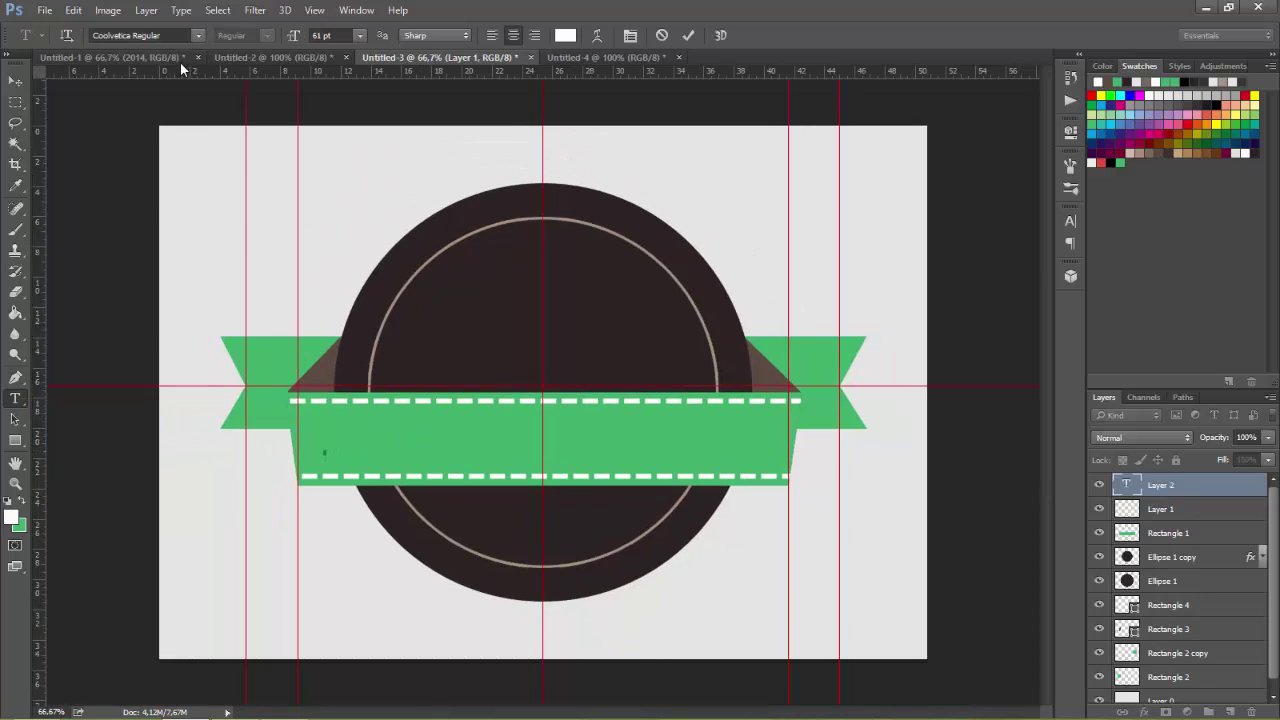
key(ctrl+shift+Tab)
click(150, 57)
drag(358, 435, 422, 430)
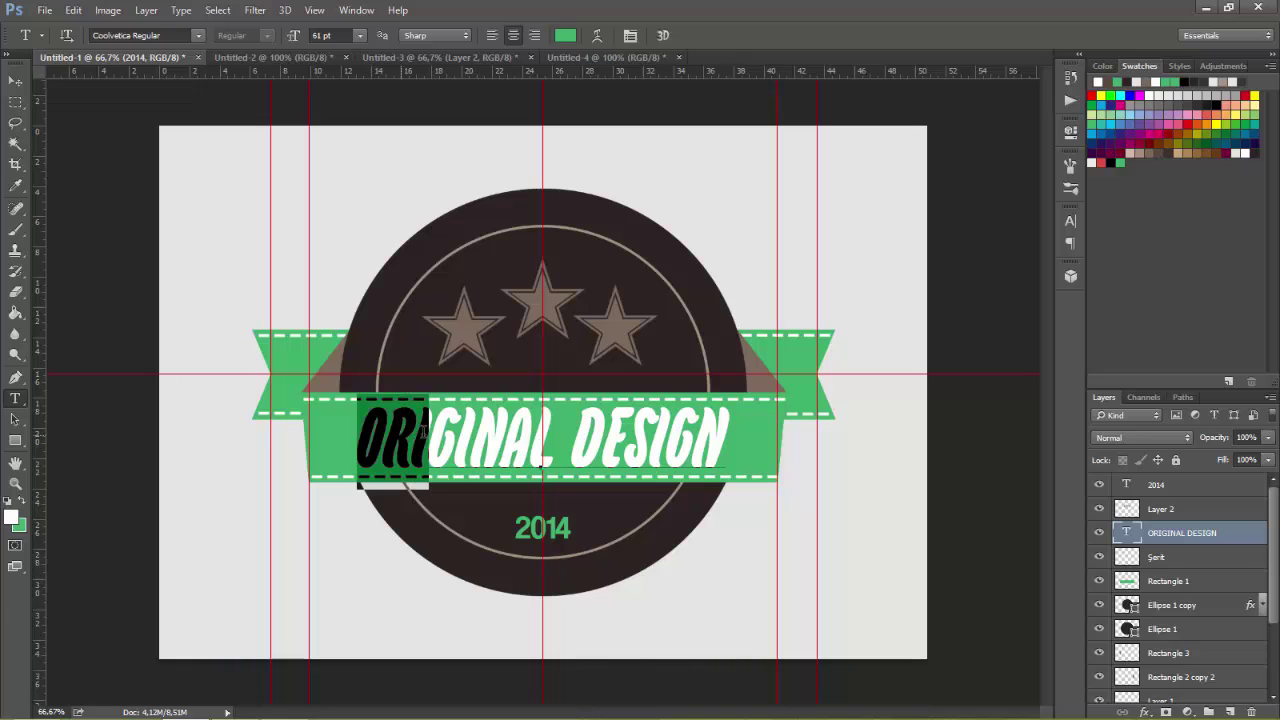
click(640, 57)
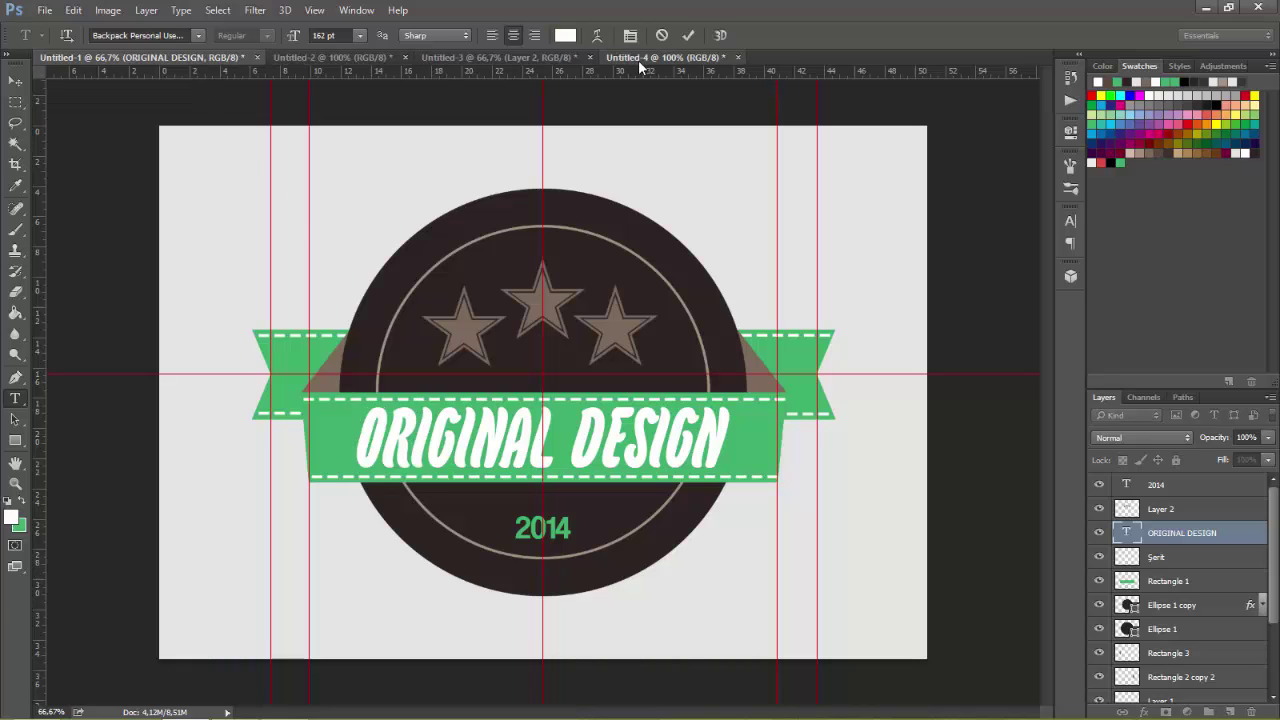
key(ctrl+shift+Tab)
Type 'ORIGINAL DESIGN' in Backpack Personal Use and move it to the ribbon's centre
click(313, 444)
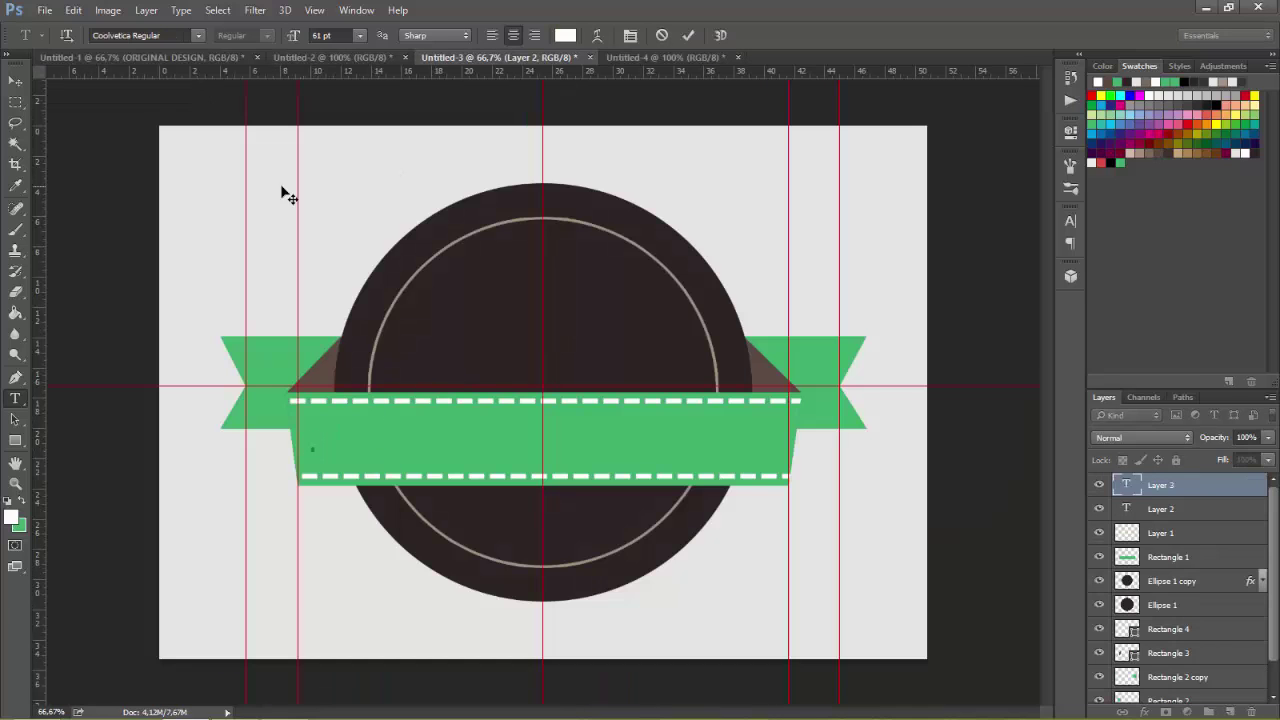
click(140, 35)
text(back)
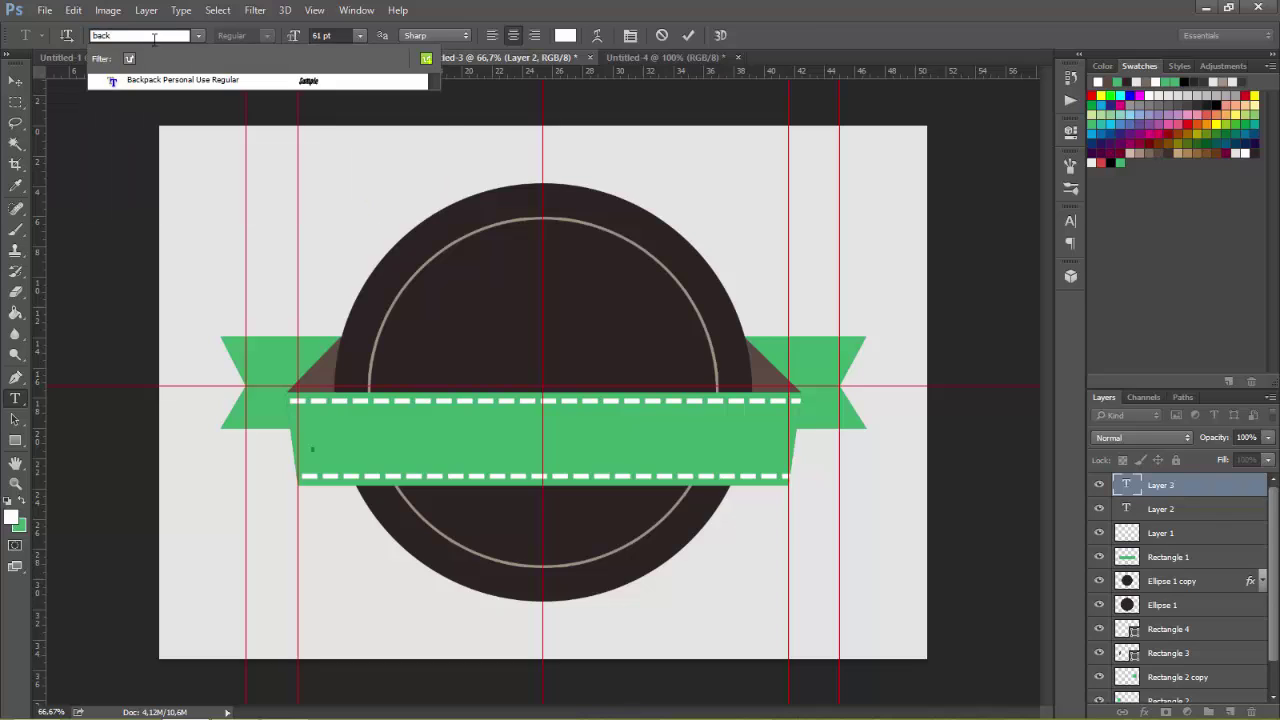
key(Return)
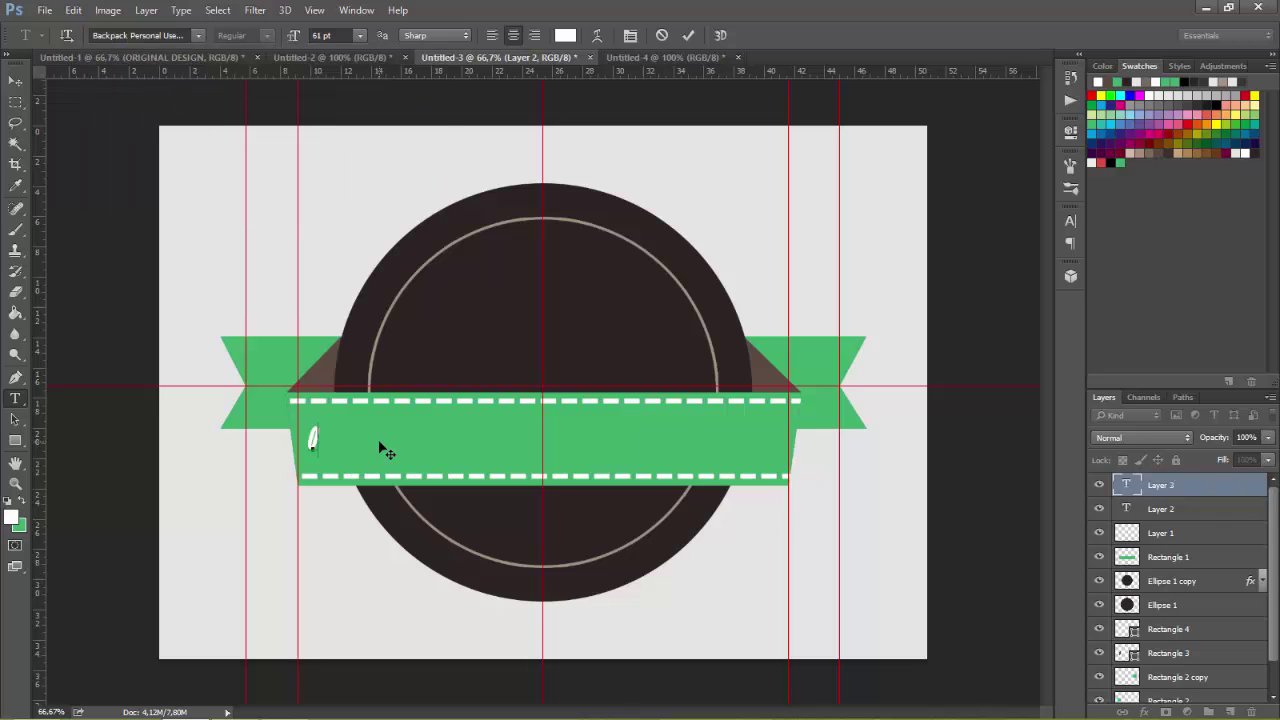
text(ORIGINAL)
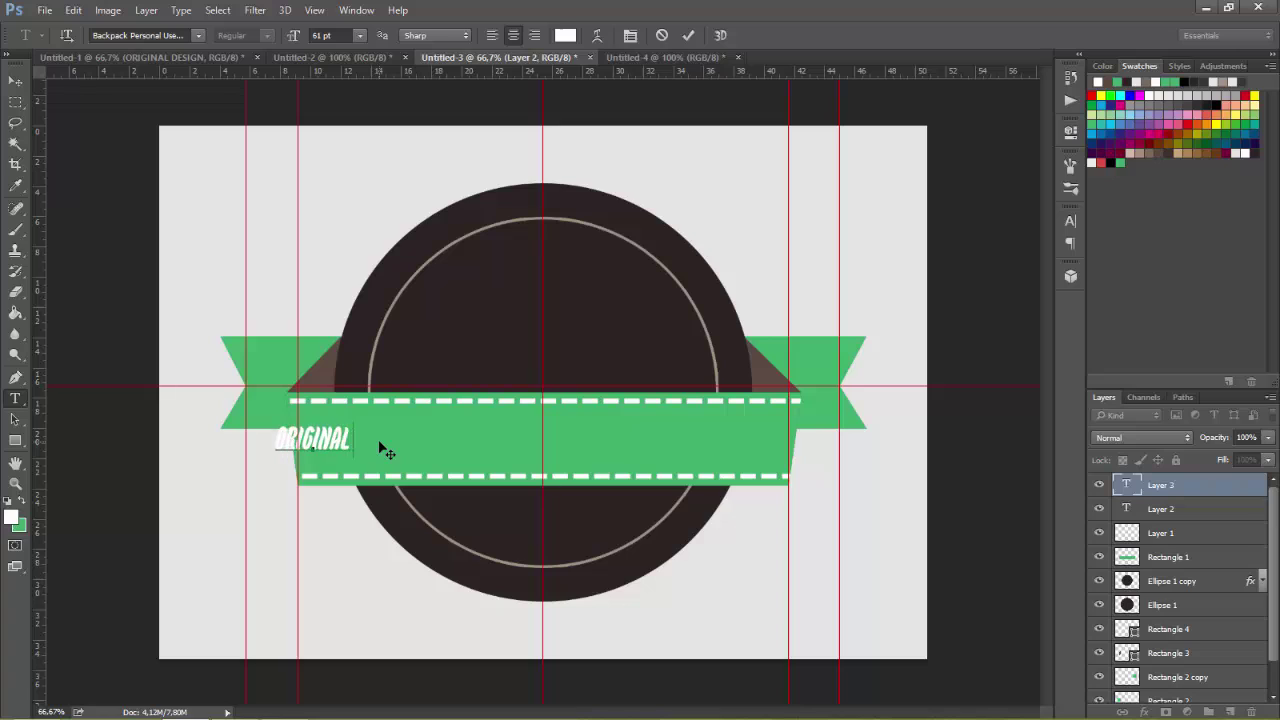
text( DESIGN)
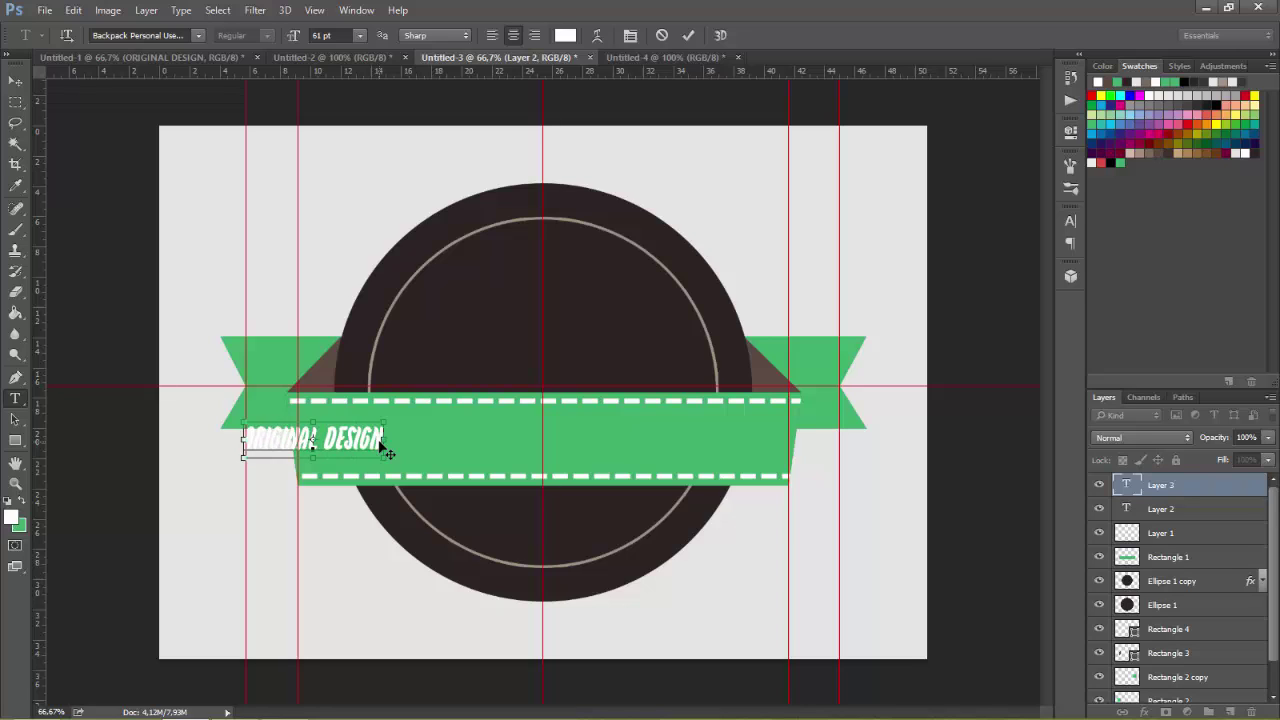
key(ctrl+a)
drag(385, 450, 571, 449)
Enlarge the ORIGINAL DESIGN text to about 153 pt and nudge it slightly up
click(330, 35)
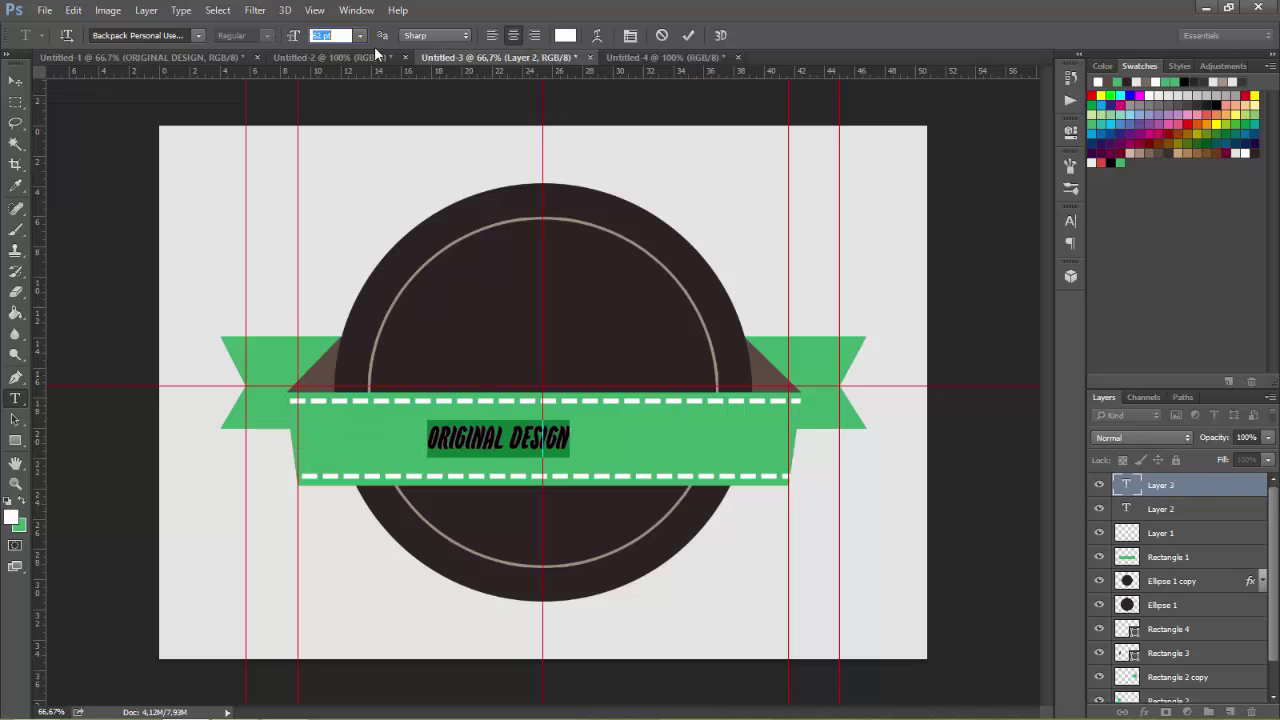
key(Up)
key(Up)
key(Up)
key(Up)
key(Up)
key(Up)
key(Up)
key(Up)
key(Up)
key(Up)
key(Up)
key(Up)
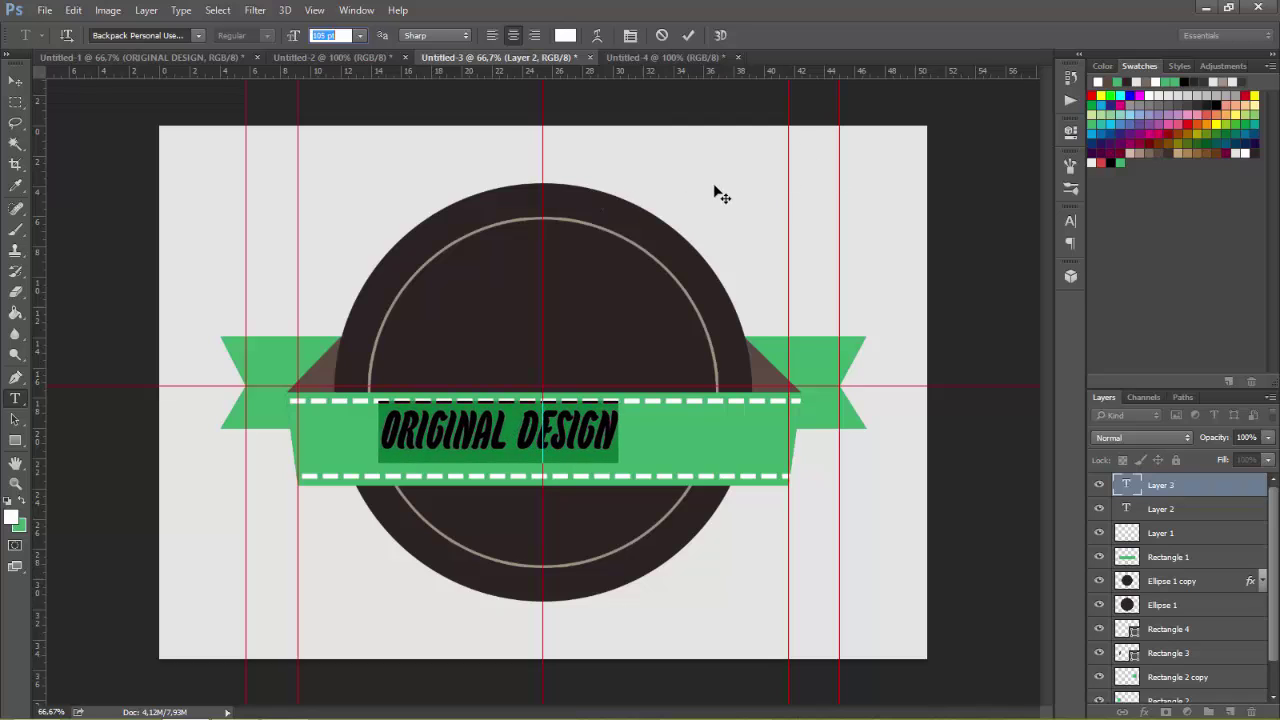
key(Up)
key(Up)
key(Up)
key(Up)
key(Up)
key(Up)
key(Up)
key(Up)
key(Up)
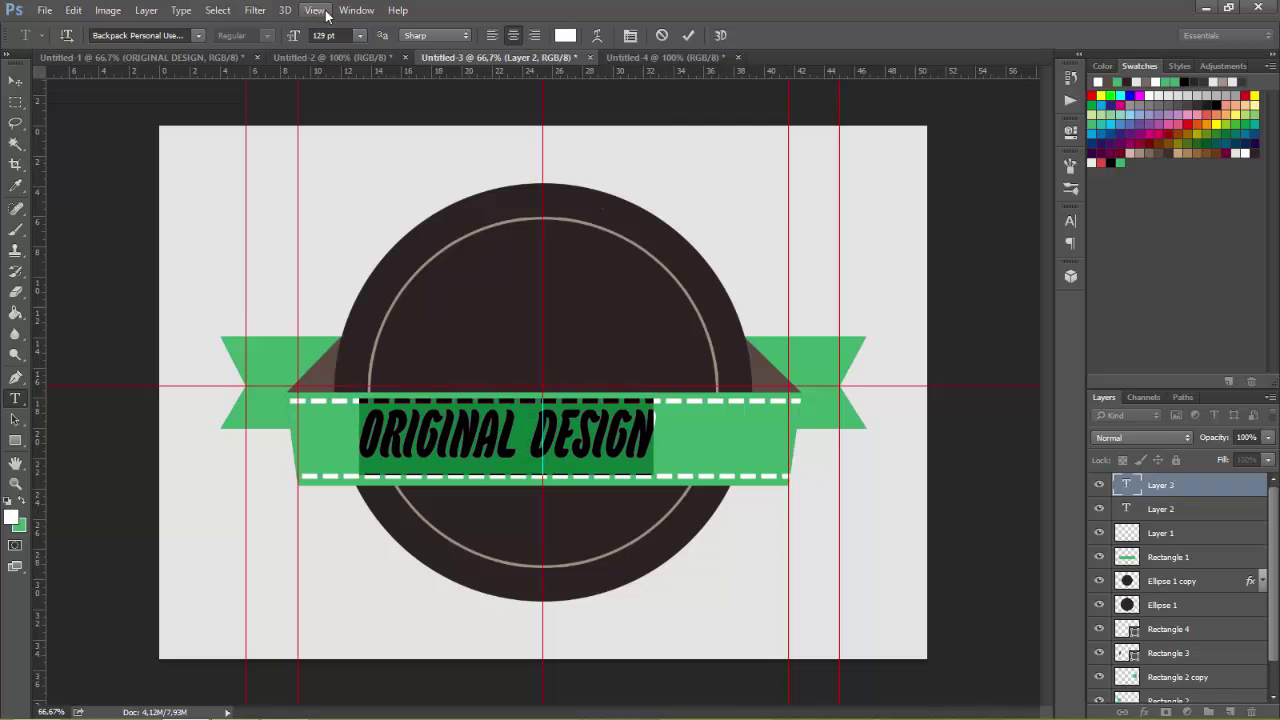
key(Up)
key(Up)
key(Up)
key(Up)
key(Up)
key(Up)
key(Up)
key(Up)
key(Up)
key(Up)
key(Up)
key(Up)
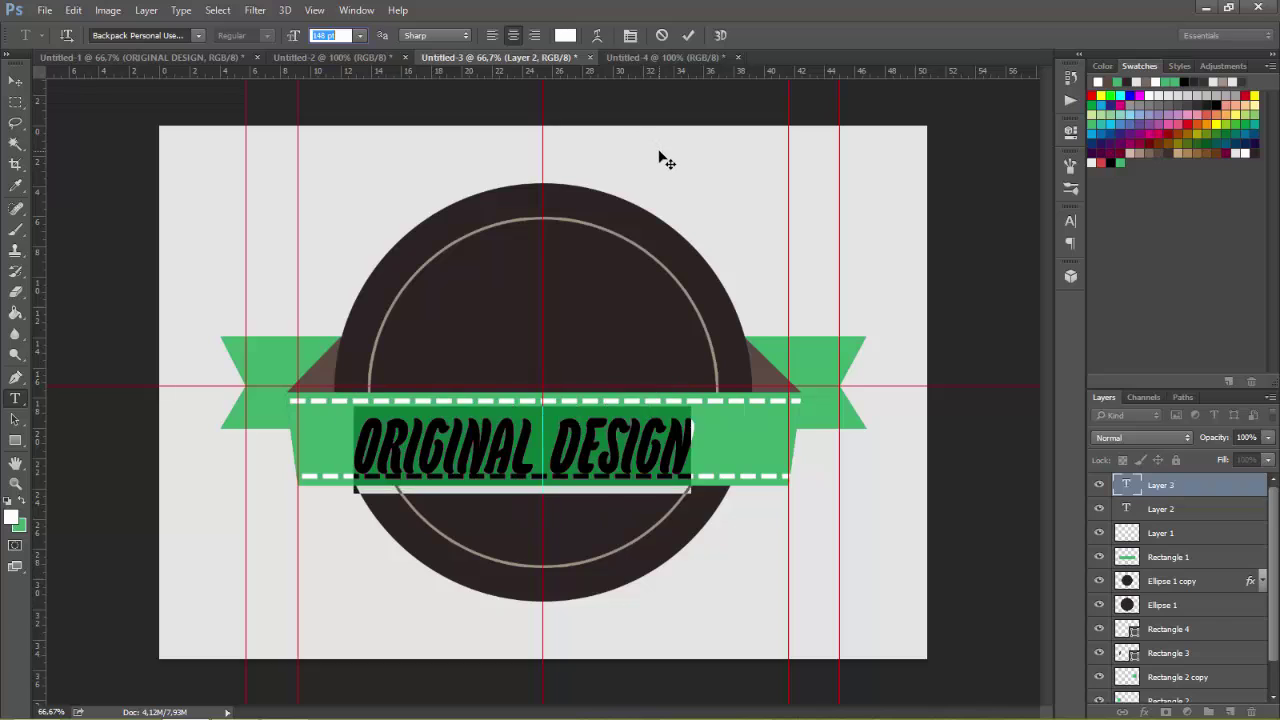
drag(662, 158, 662, 152)
key(Up)
key(Up)
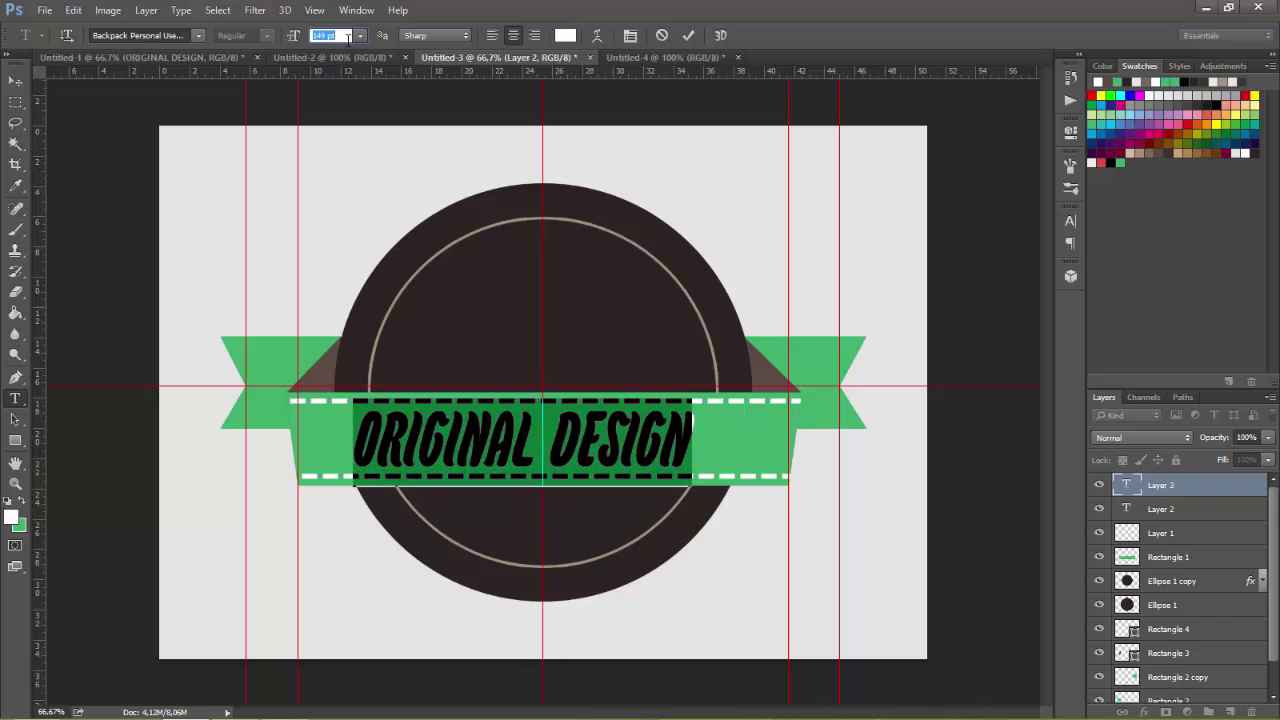
key(Up)
key(Up)
key(Up)
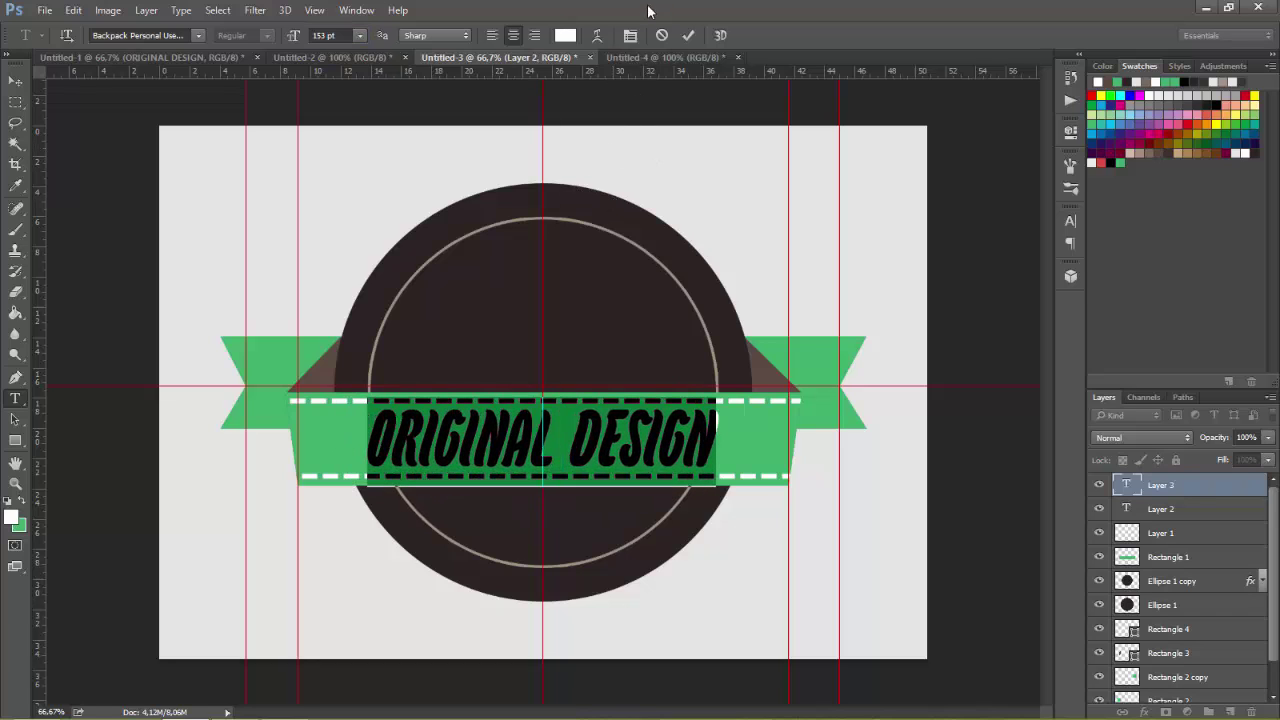
click(688, 35)
key(v)
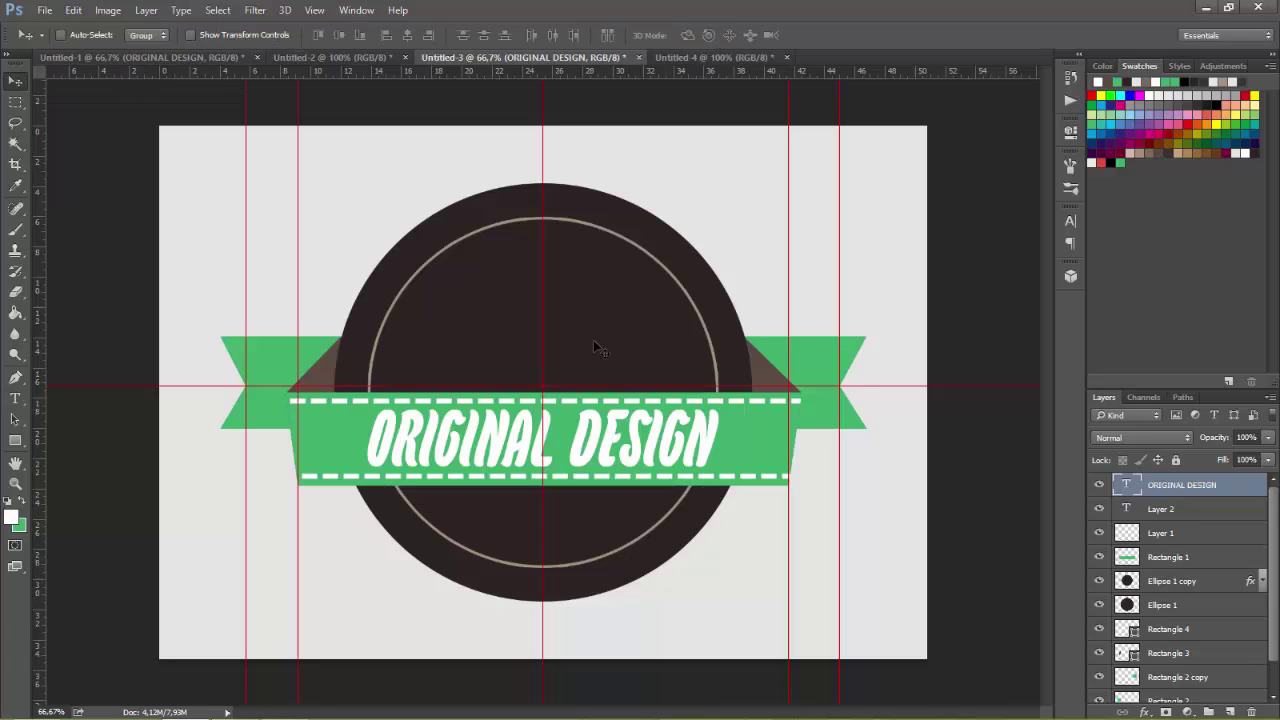
Set the ORIGINAL DESIGN letter tracking to 40 in the Character panel
click(16, 399)
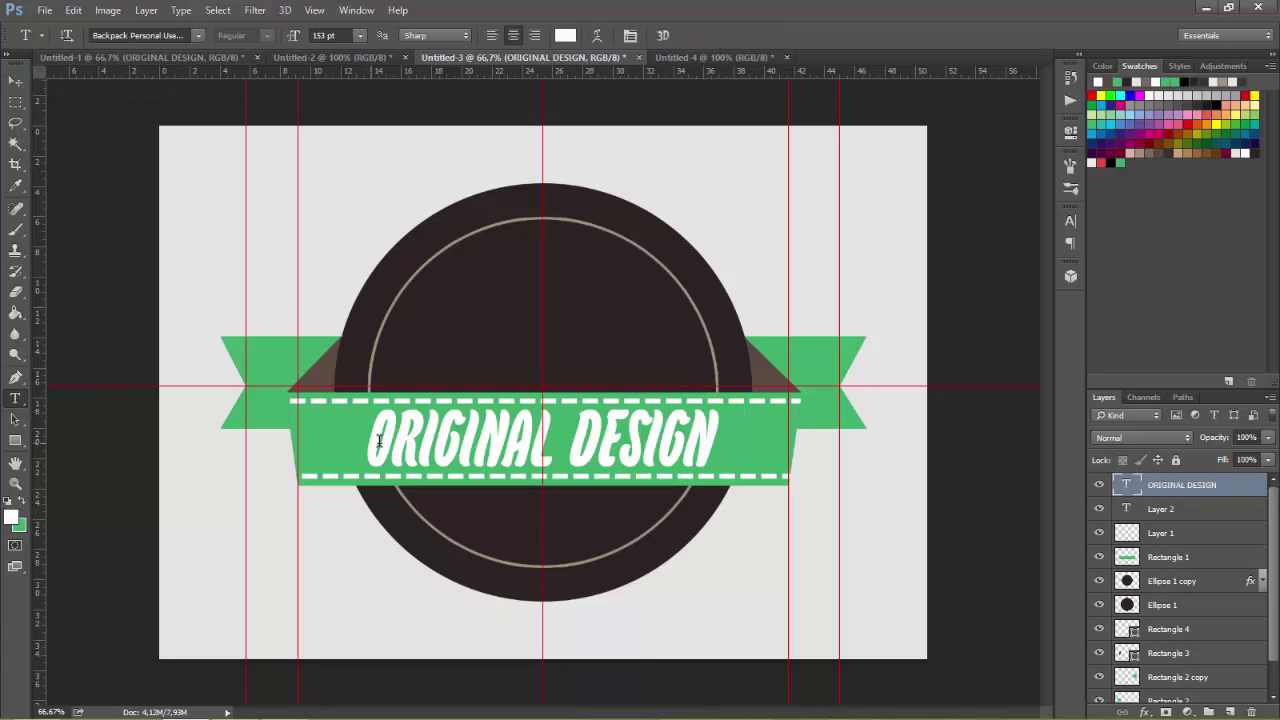
triple_click(379, 441)
click(1070, 221)
click(1015, 272)
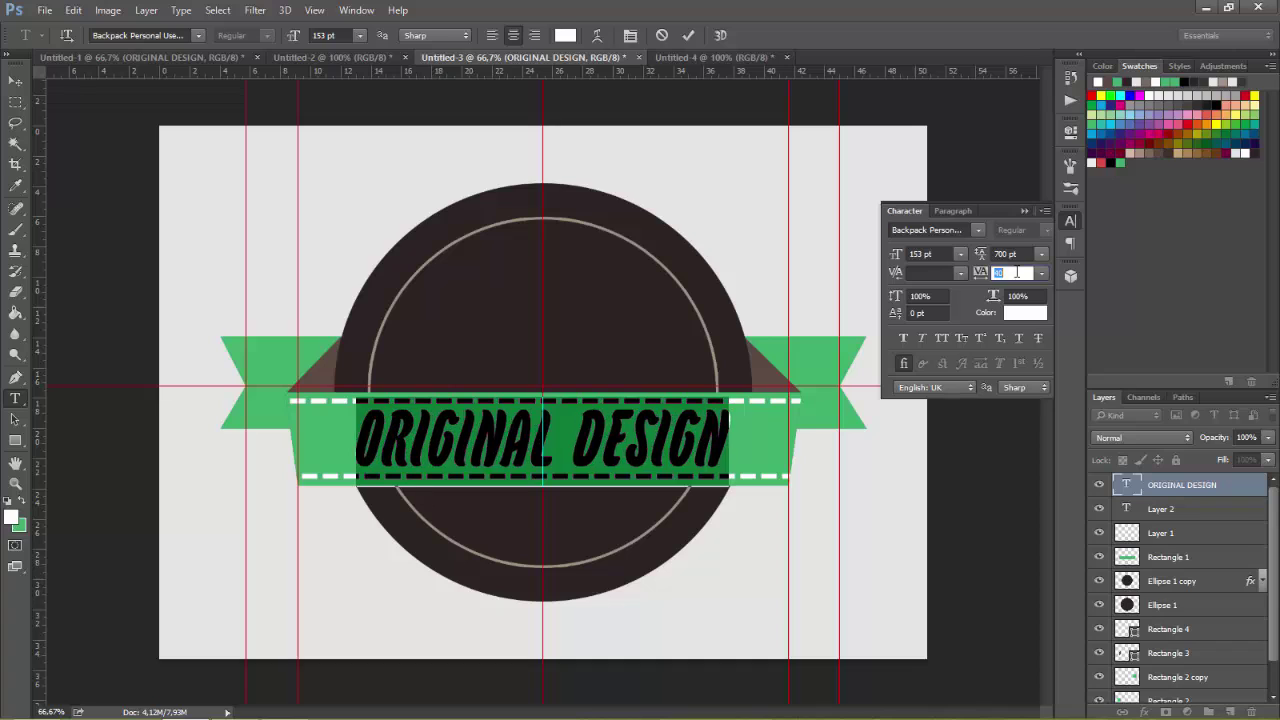
key(Return)
click(688, 35)
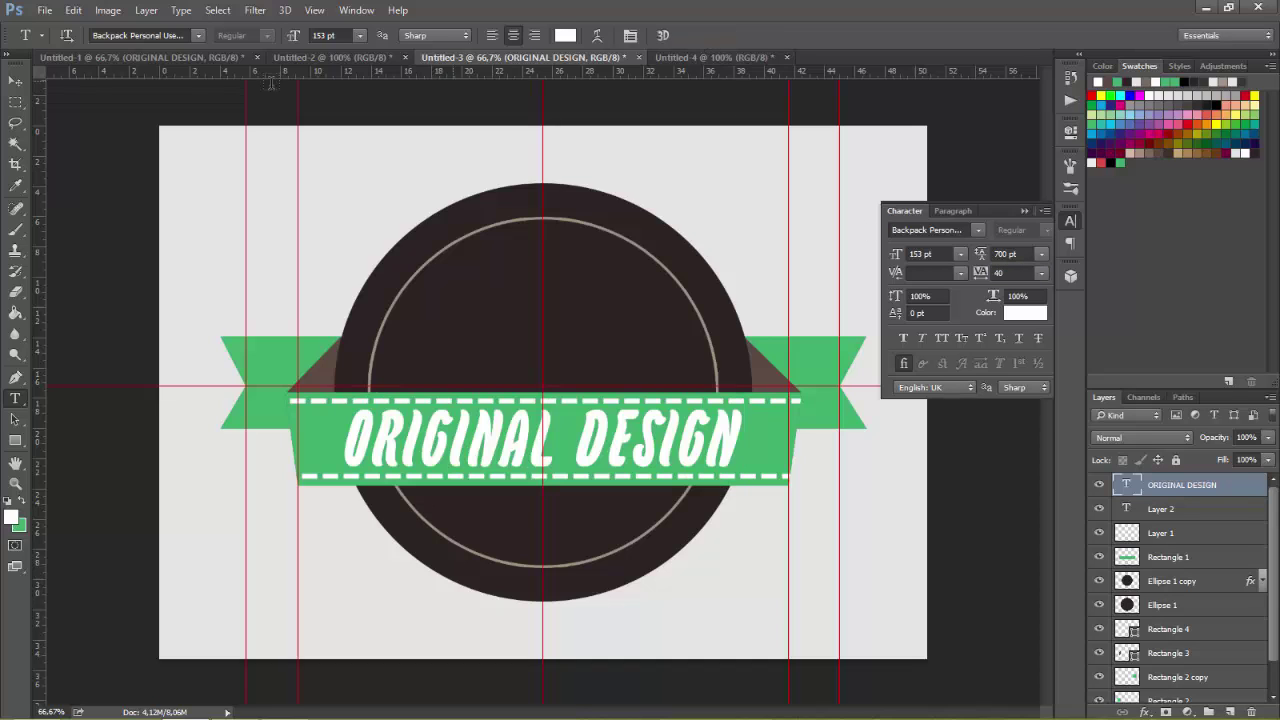
click(15, 81)
click(880, 183)
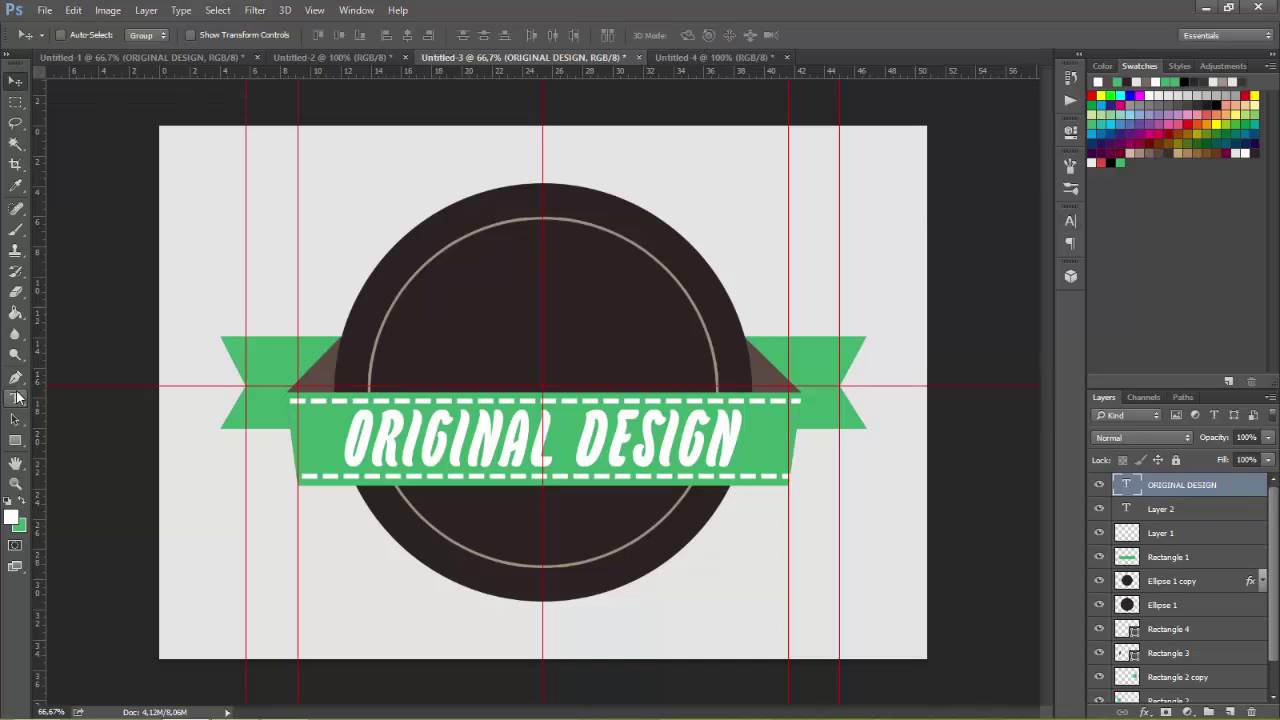
With the brush ready, add a new empty layer above Rectangle 2 copy and zoom to 100%
click(15, 229)
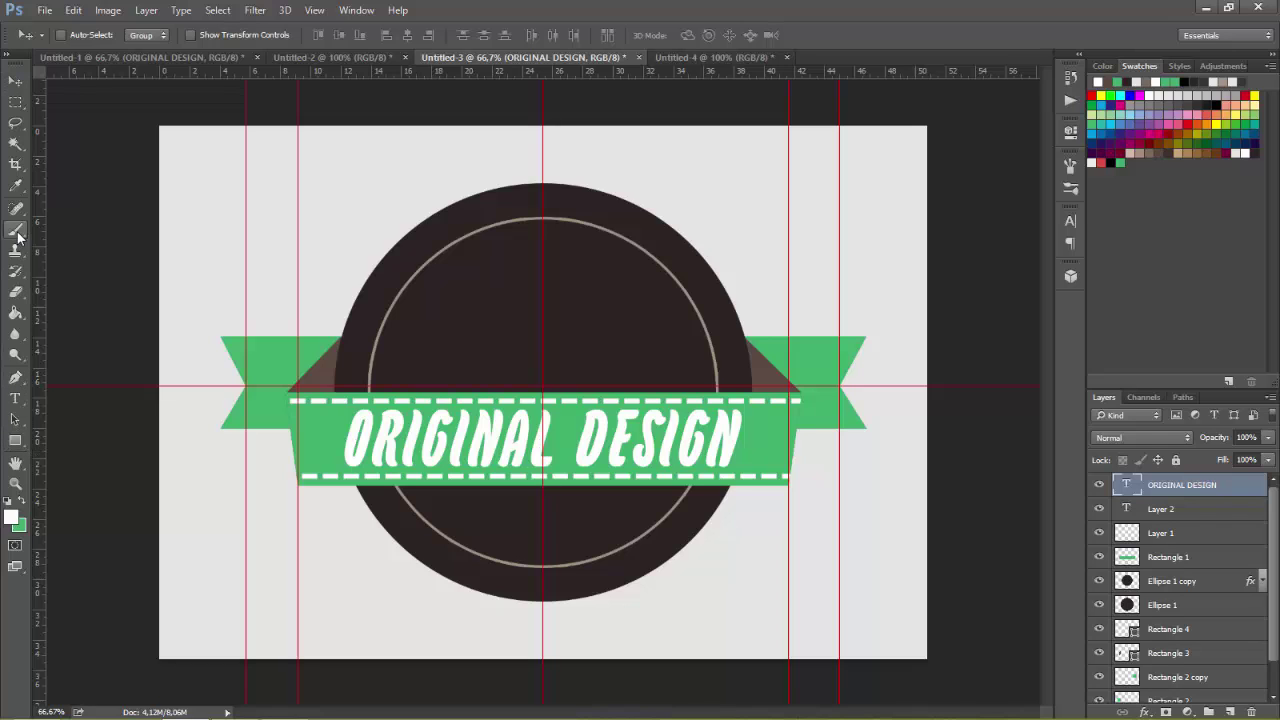
scroll(1165, 600, down, 1)
click(1165, 648)
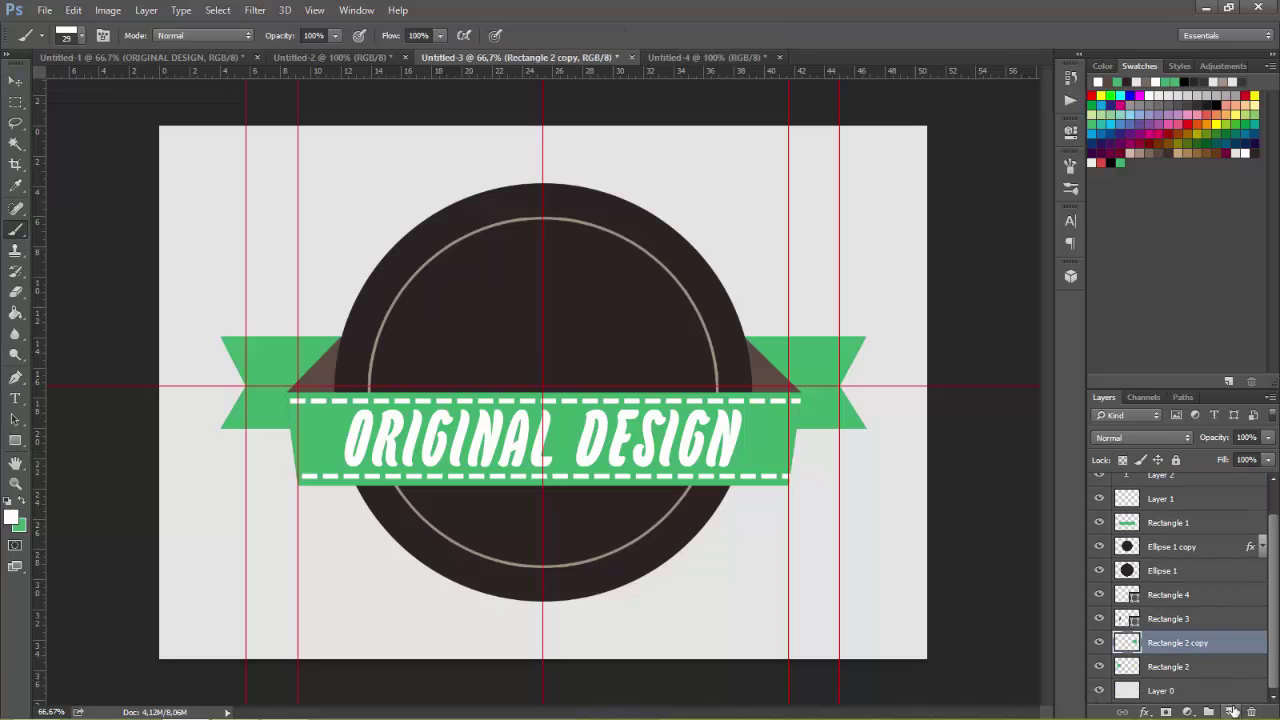
click(1231, 710)
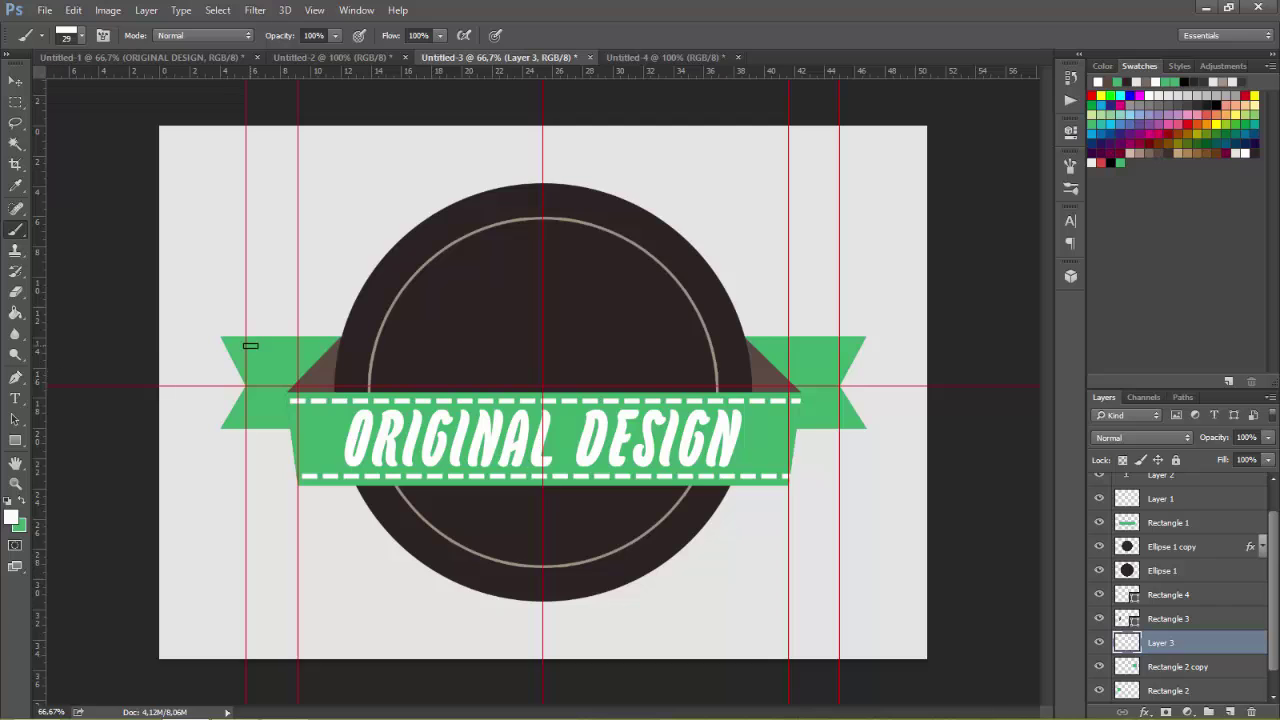
key(ctrl+plus)
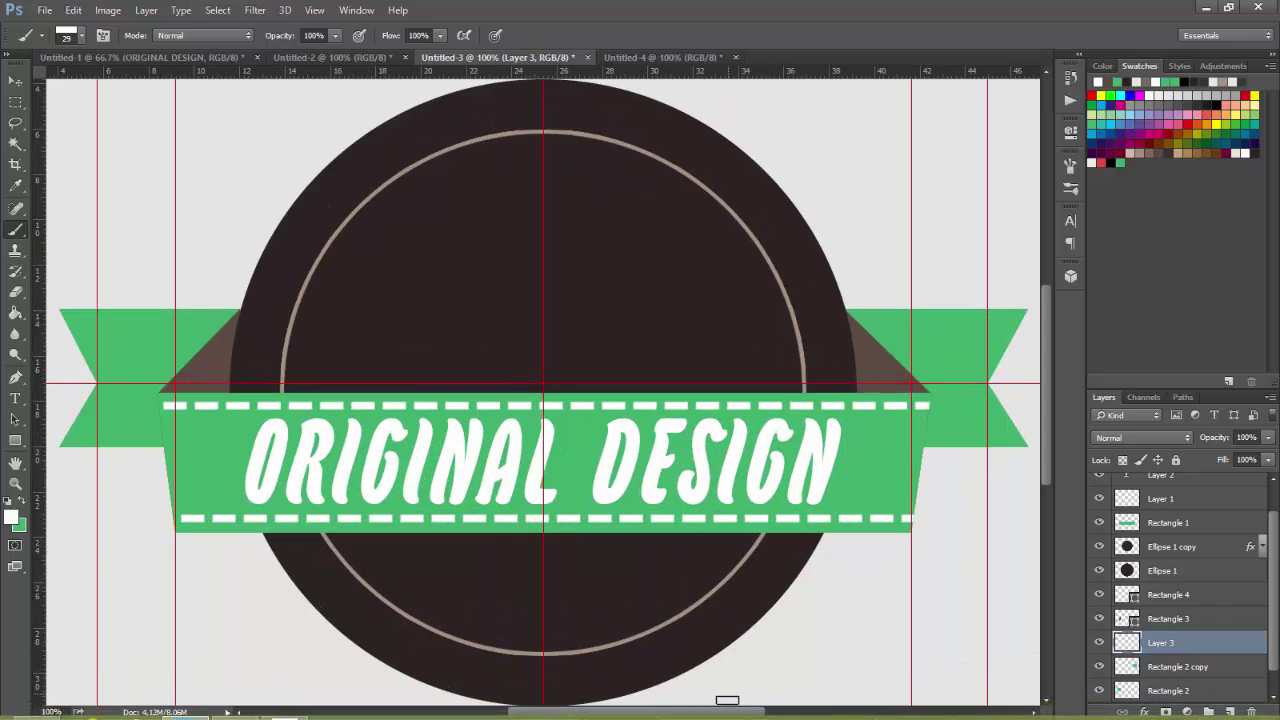
drag(726, 713, 686, 713)
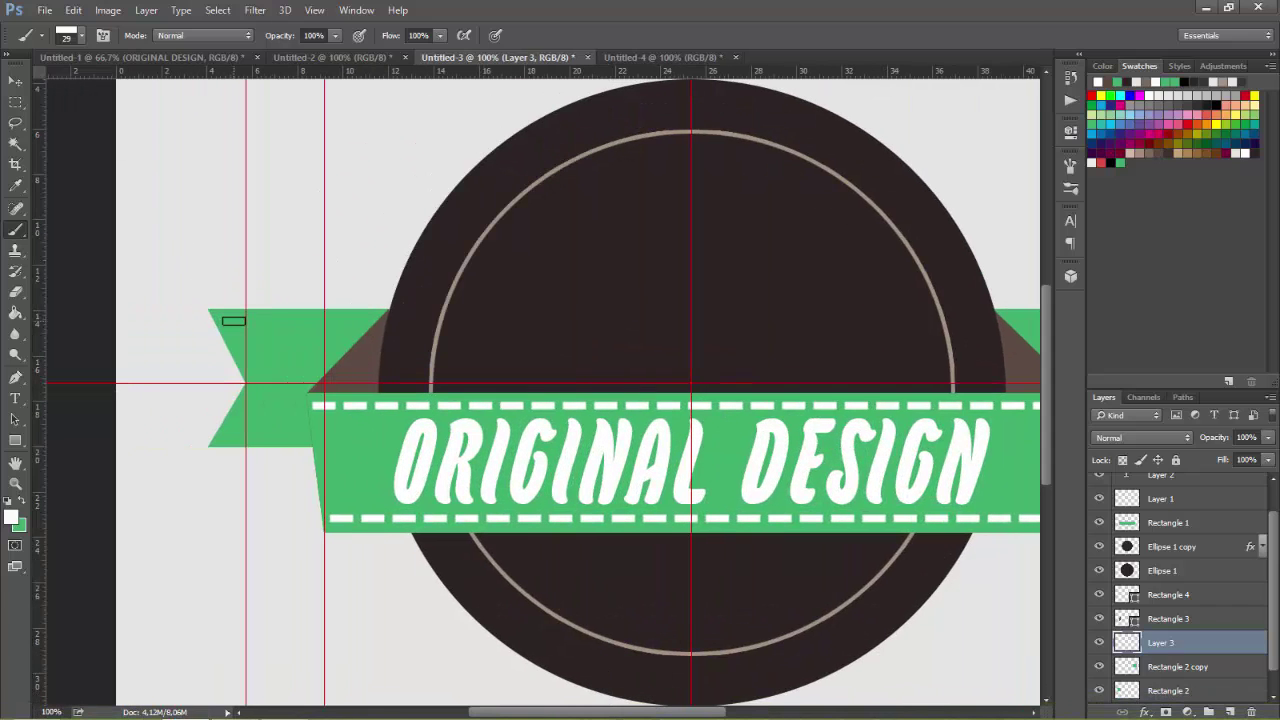
Paint dashed stitching along the top and bottom of the left and right ribbon tails
drag(234, 321, 392, 321)
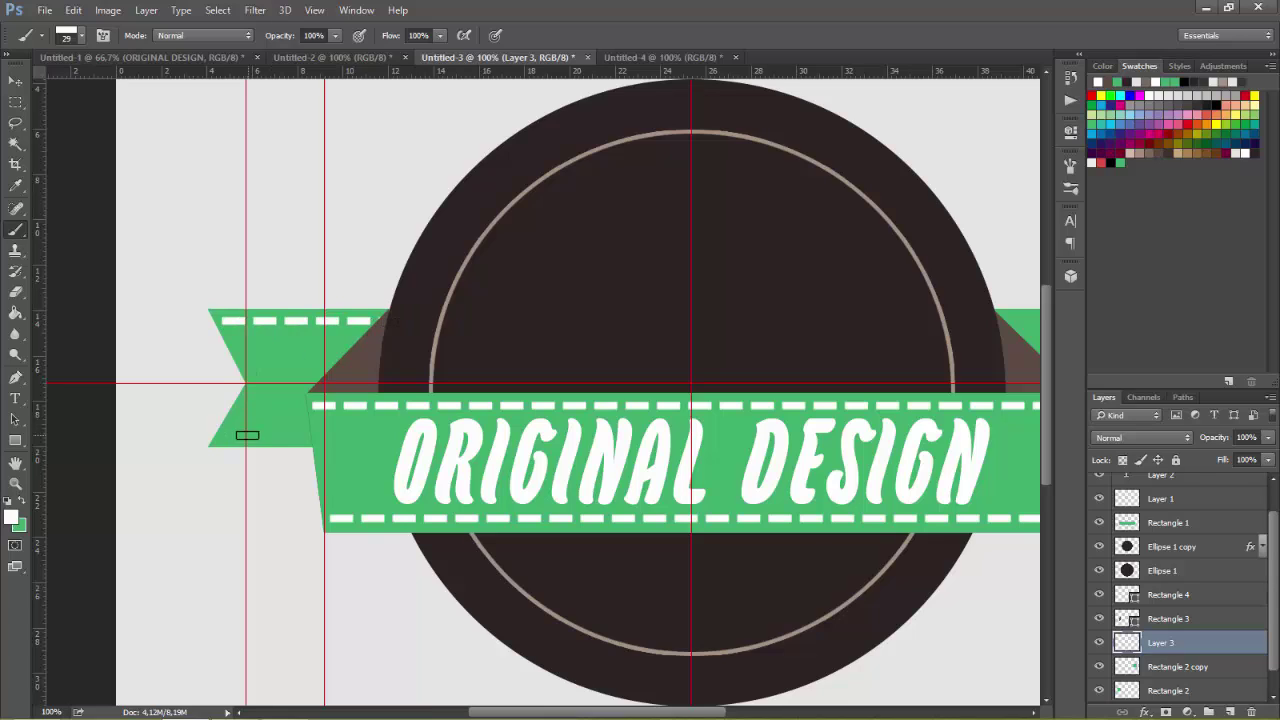
drag(235, 436, 287, 436)
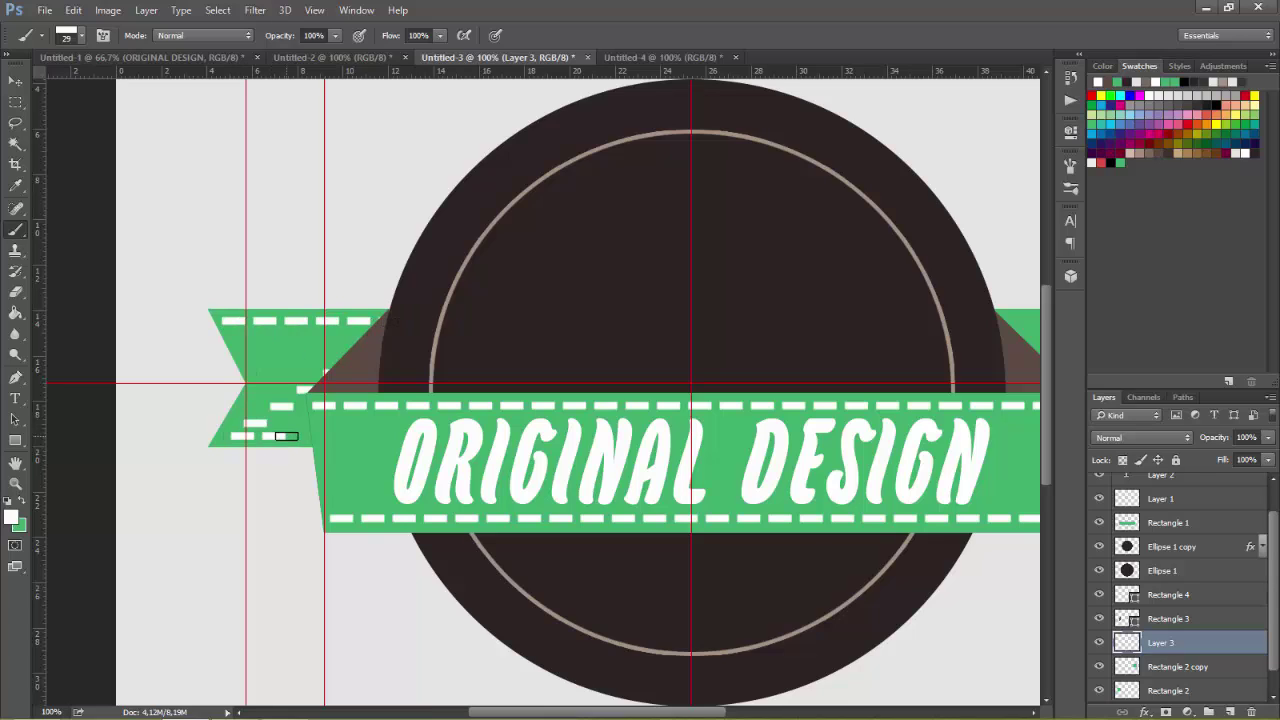
key(ctrl+z)
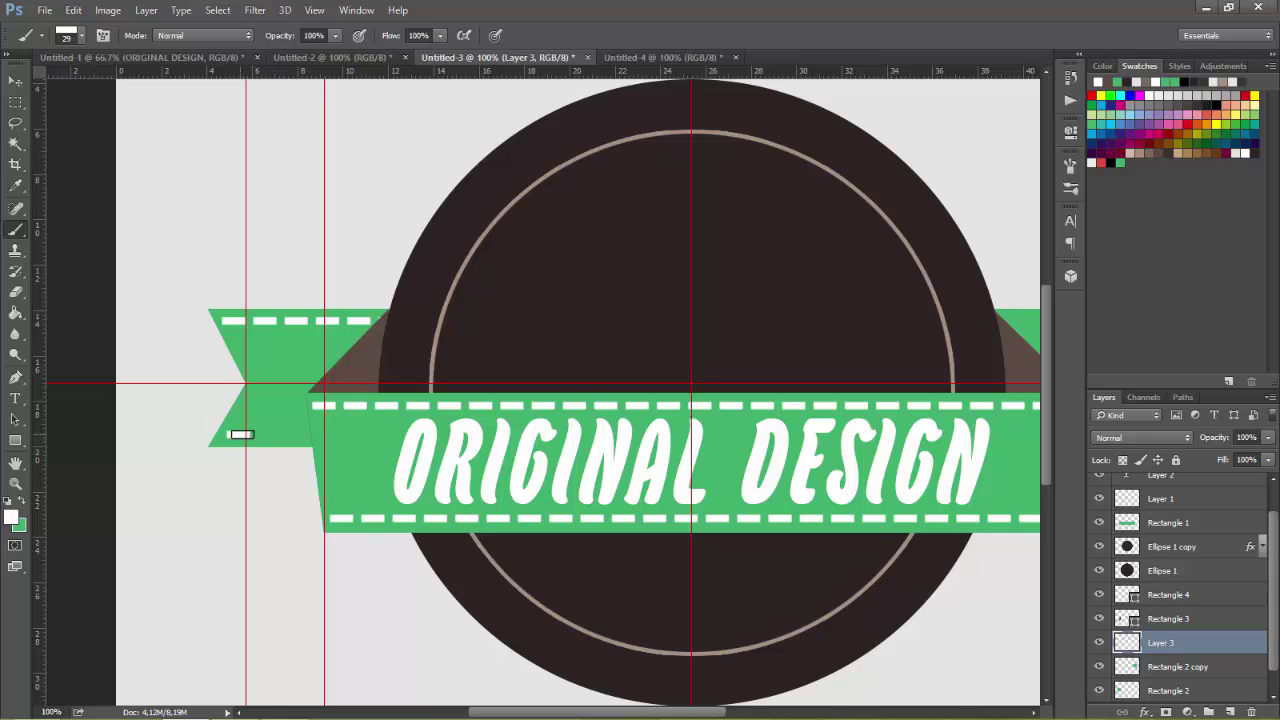
drag(241, 434, 442, 435)
drag(603, 714, 760, 696)
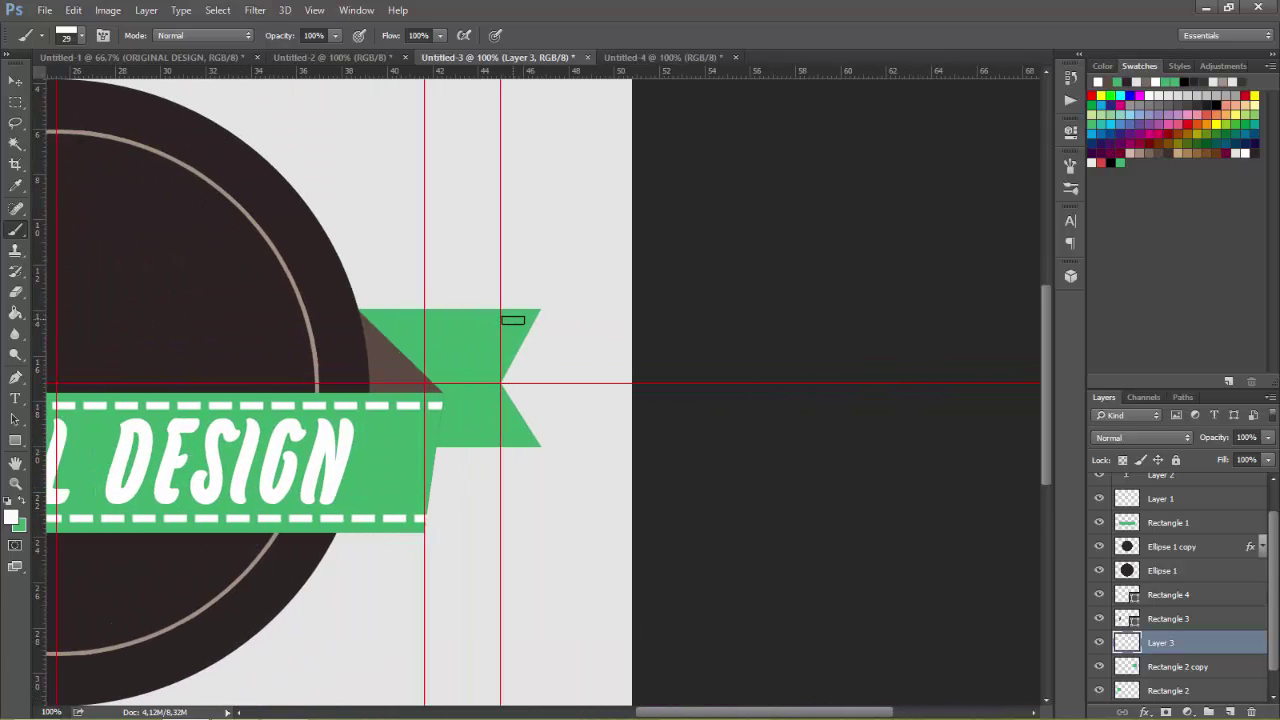
drag(512, 322, 299, 320)
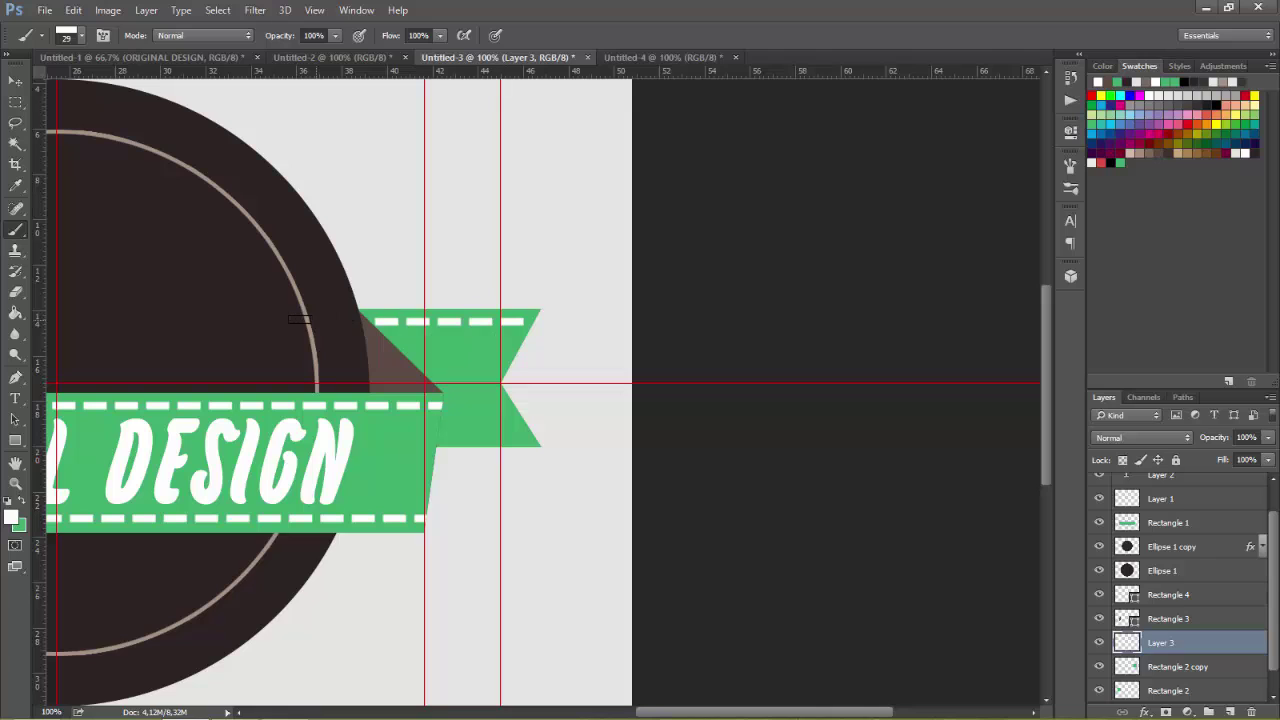
drag(508, 433, 314, 430)
key(ctrl+minus)
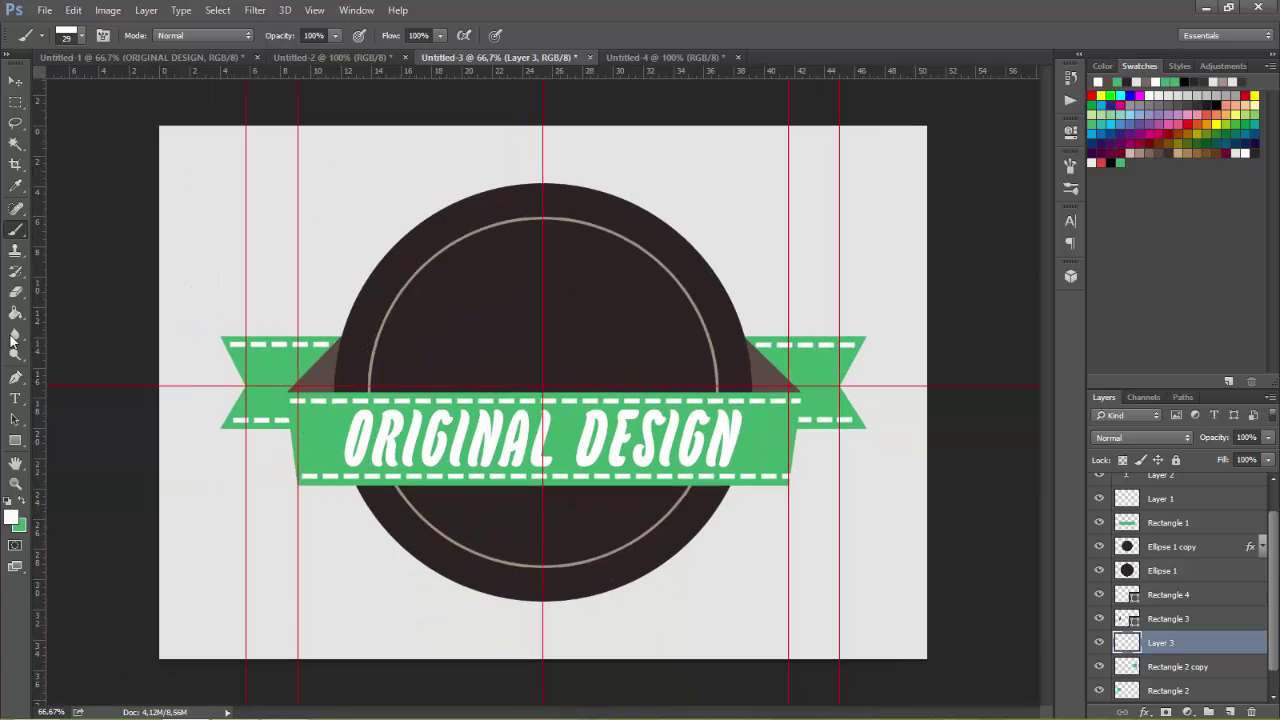
Add a 2014 text layer below the ribbon at 140 pt and move it to the top
click(15, 398)
click(506, 540)
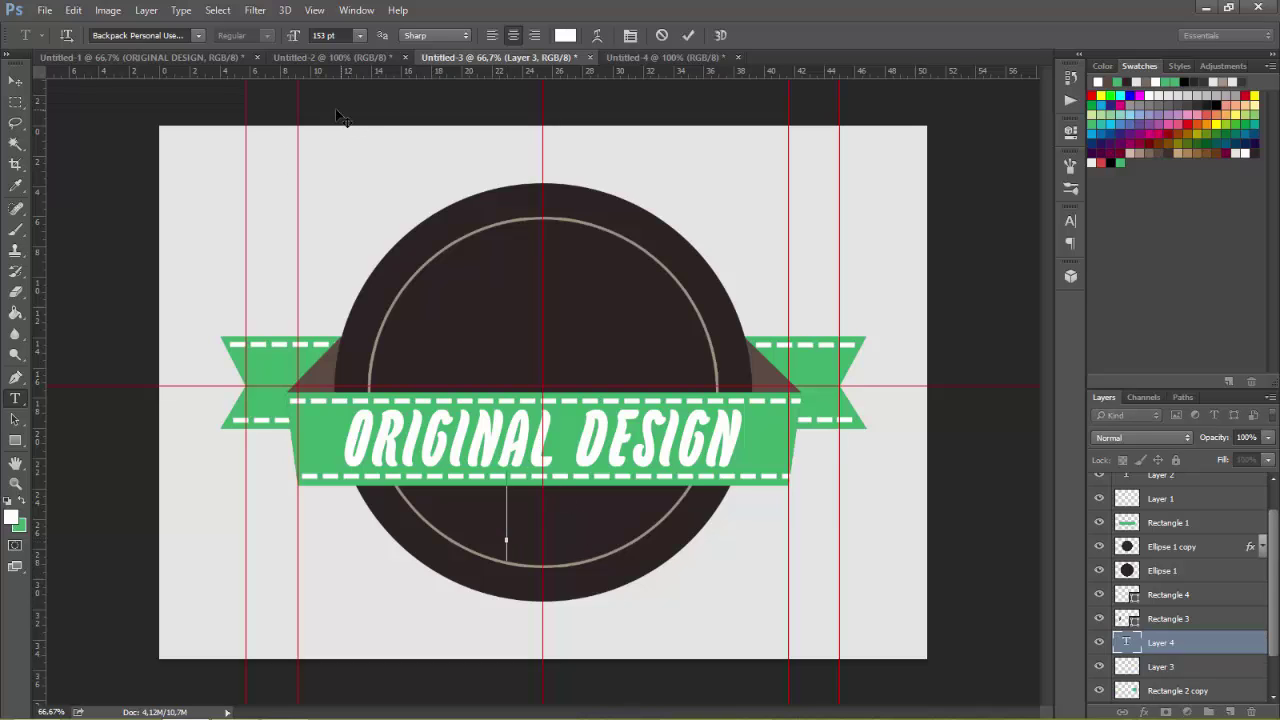
key(ctrl+a)
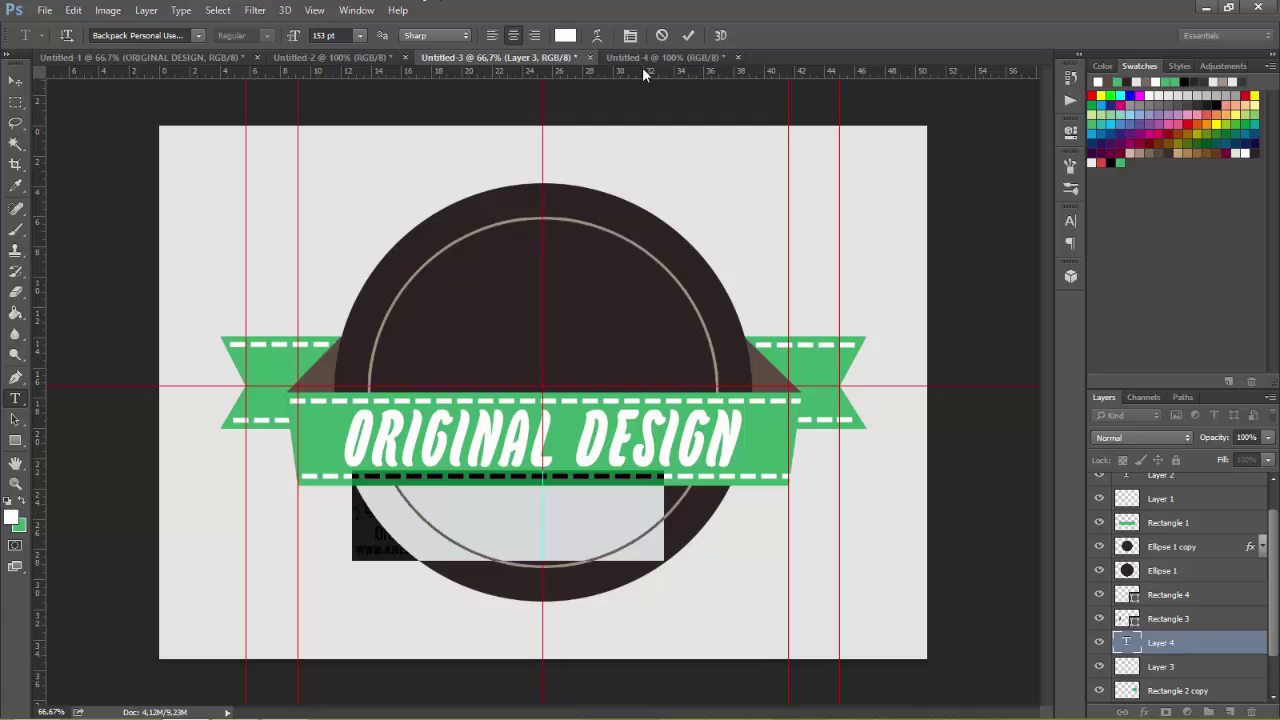
click(565, 35)
click(1155, 450)
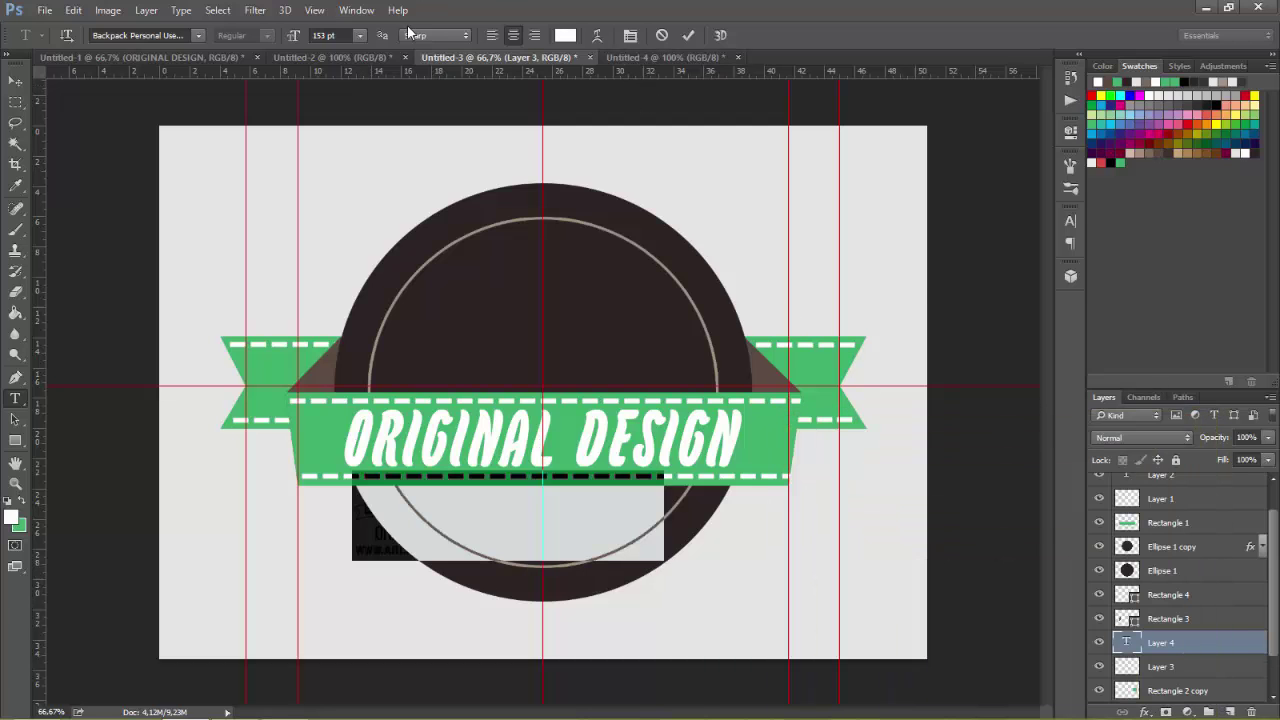
click(348, 36)
text(140)
key(Return)
click(1217, 645)
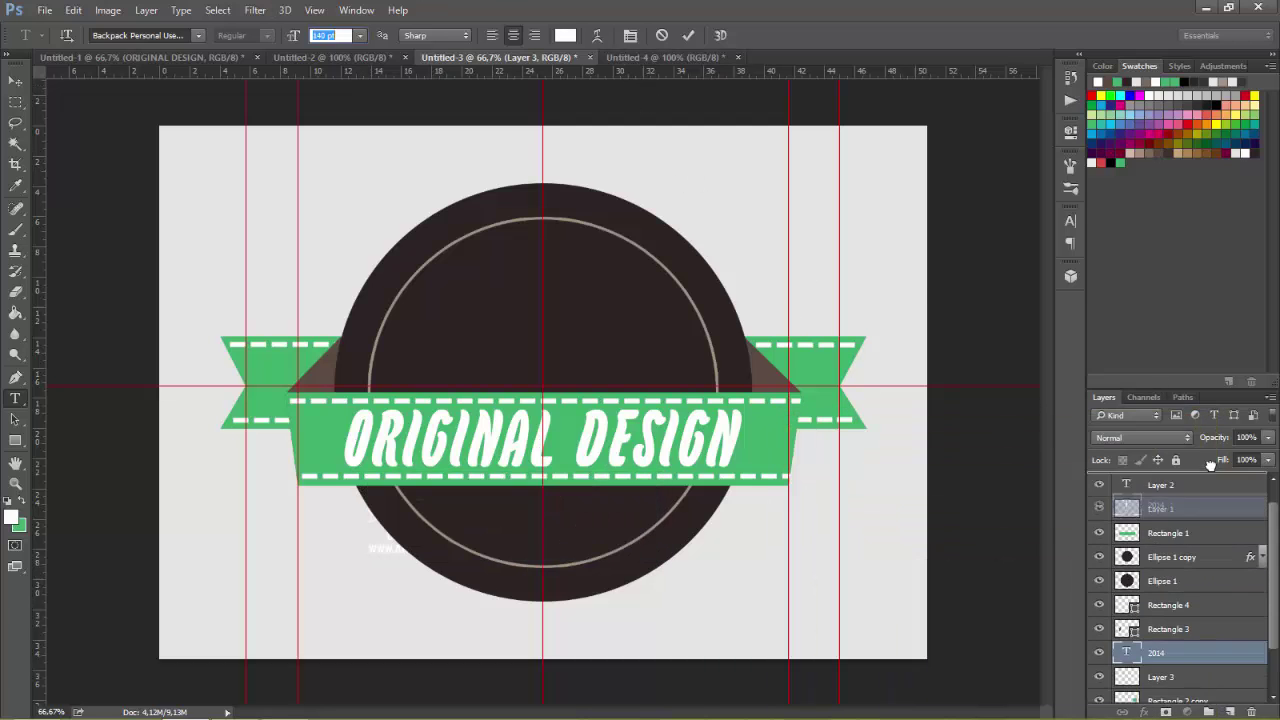
drag(1199, 459, 1188, 478)
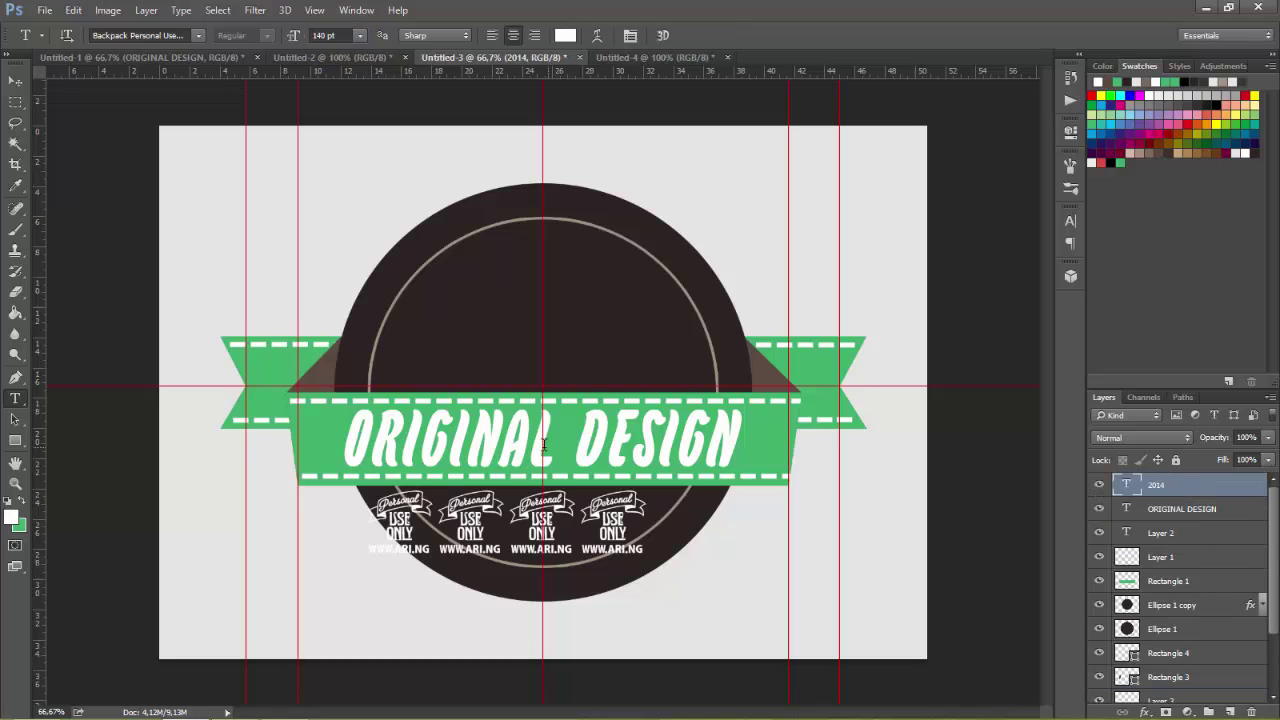
Change the 2014 text to Coolvetica at 75 pt
click(157, 34)
text(coo)
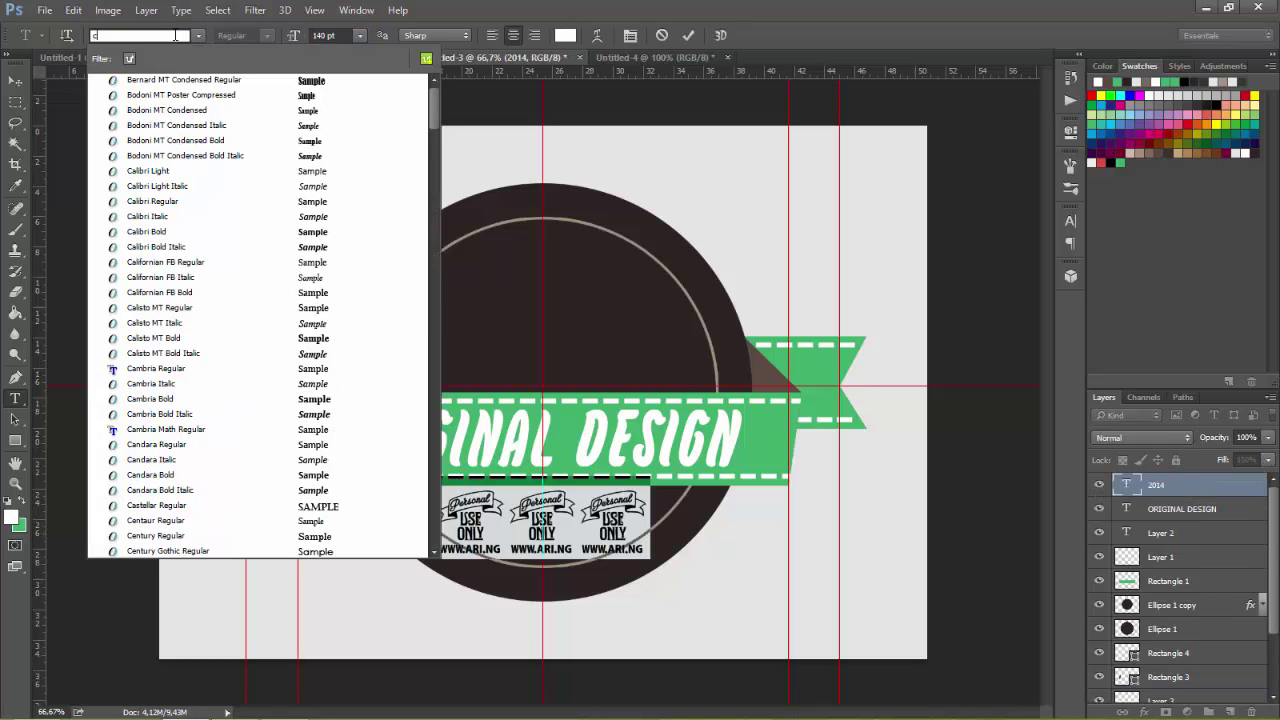
key(Return)
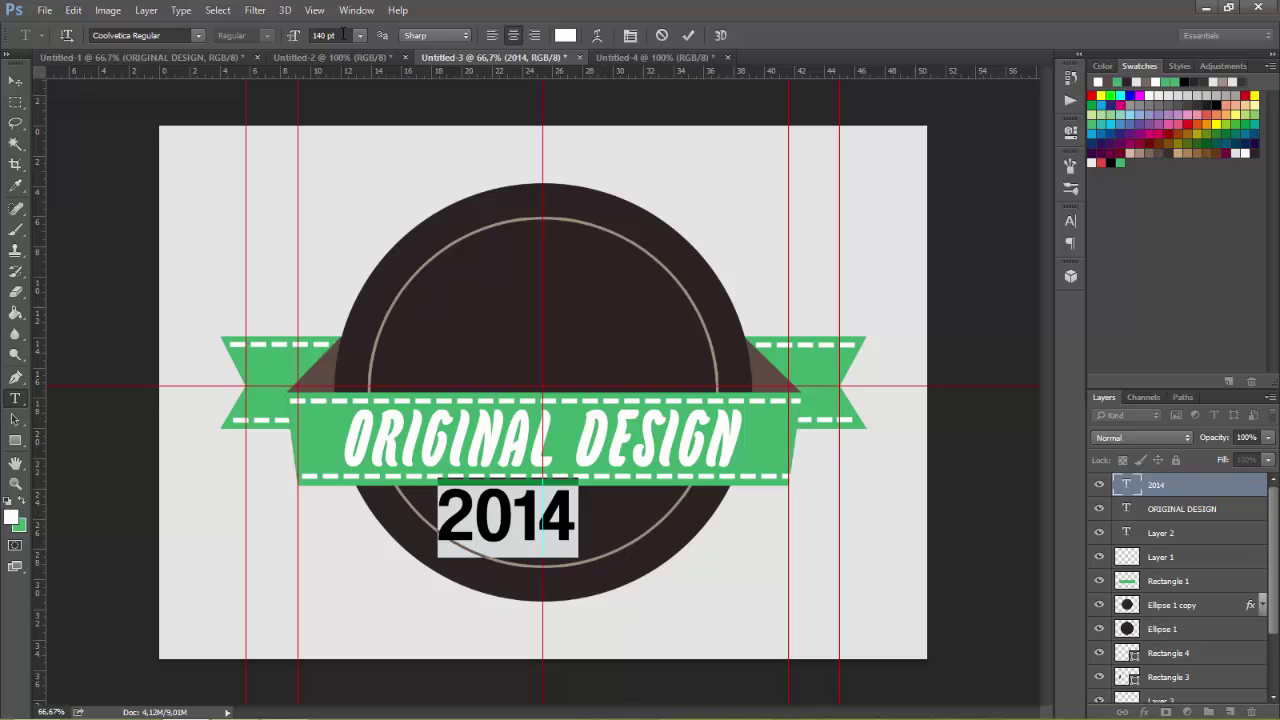
key(Tab)
text(50)
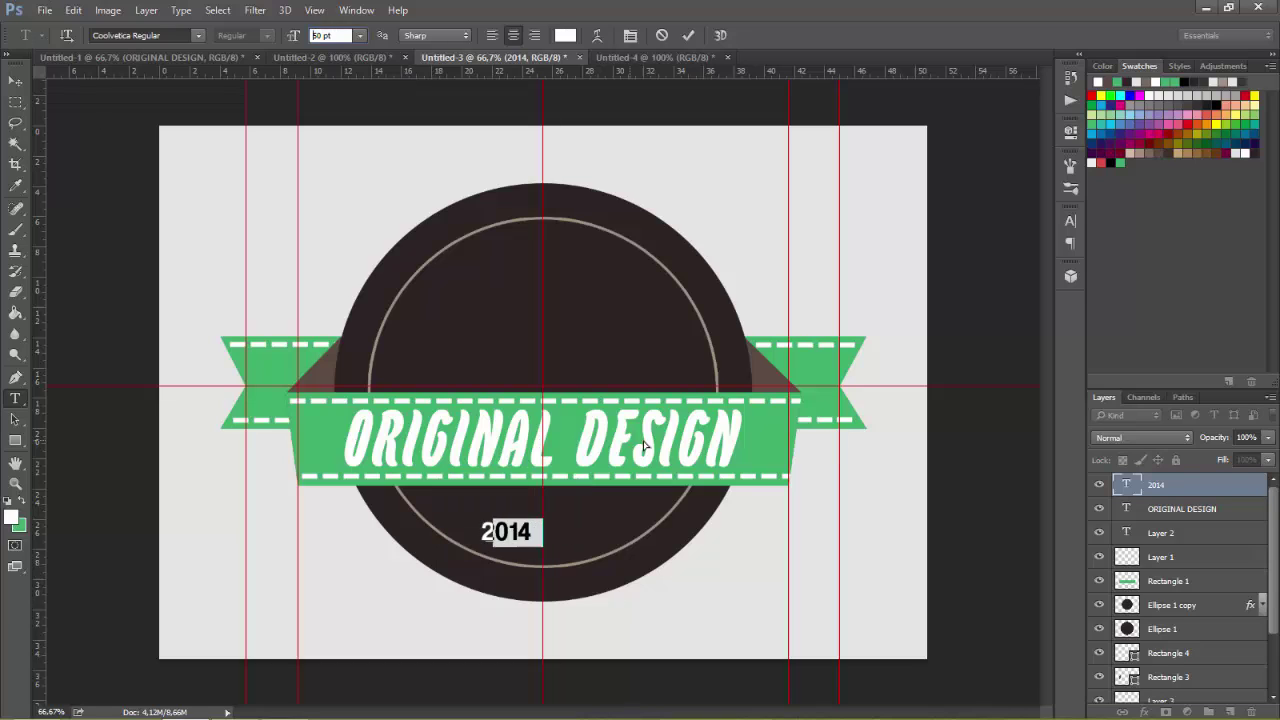
key(Return)
text(75)
key(Return)
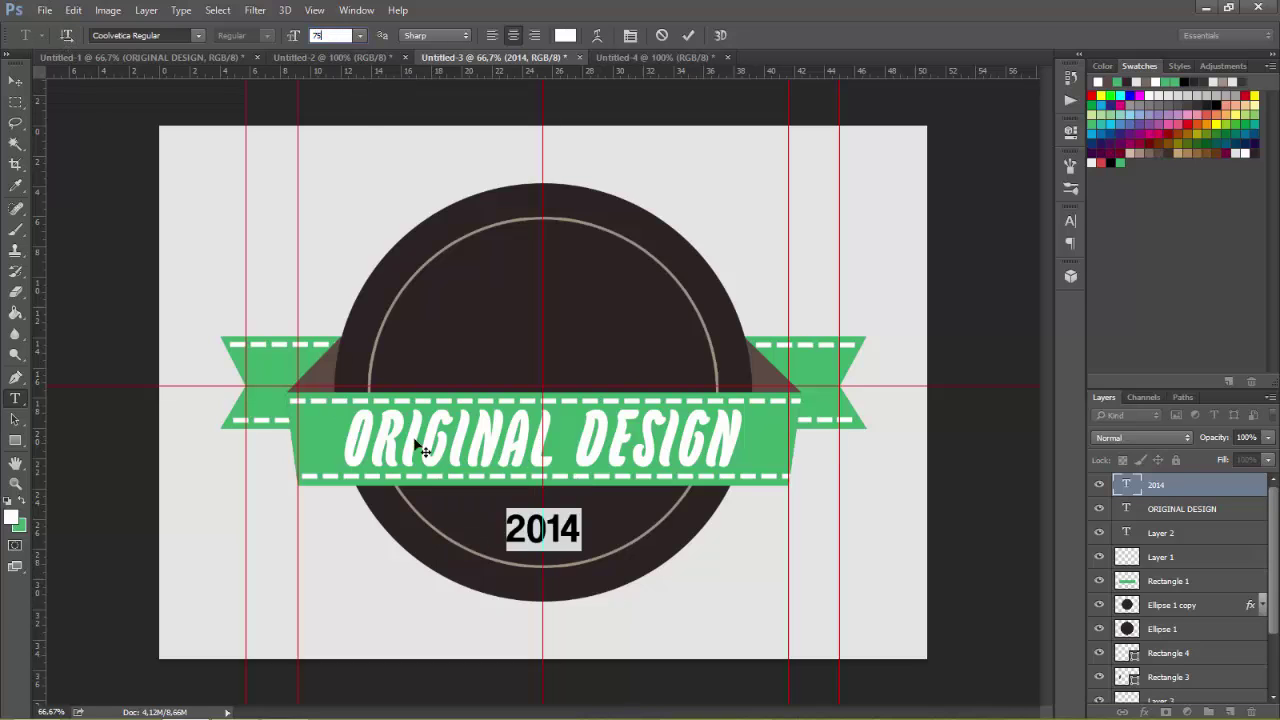
Colour the 2014 text with green sampled from the ribbon
click(565, 35)
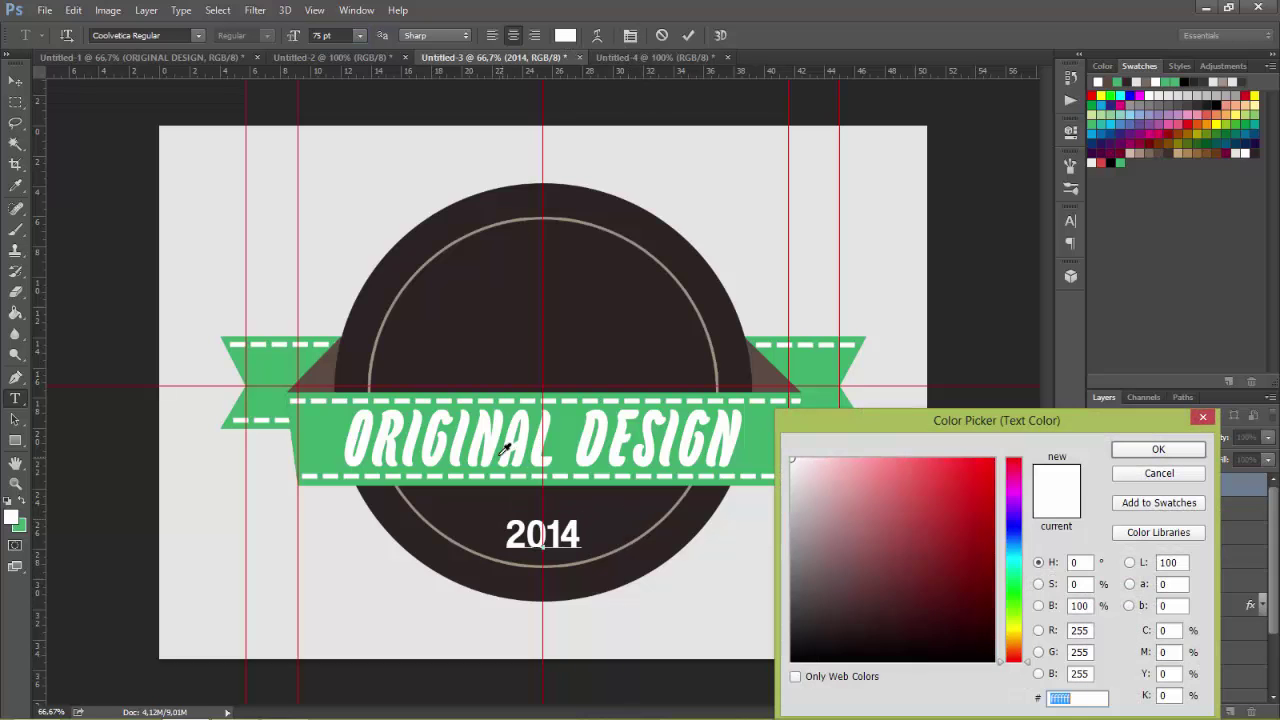
click(567, 414)
click(1157, 449)
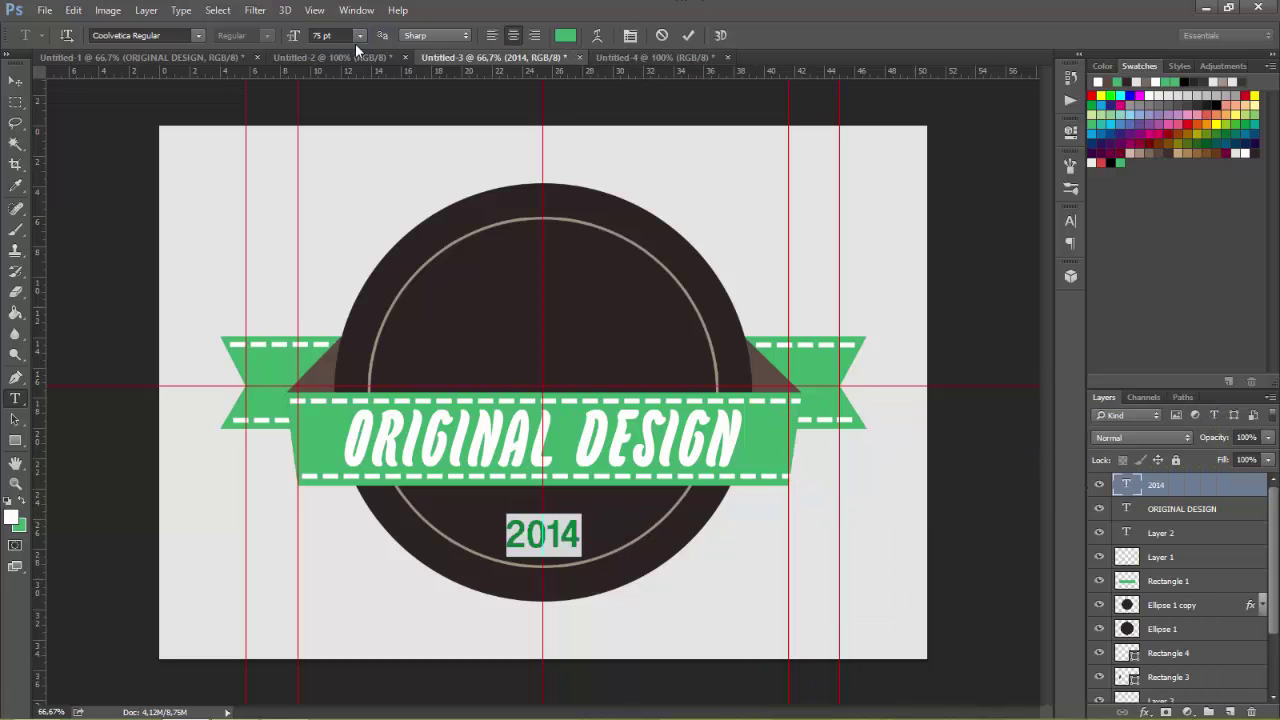
click(17, 82)
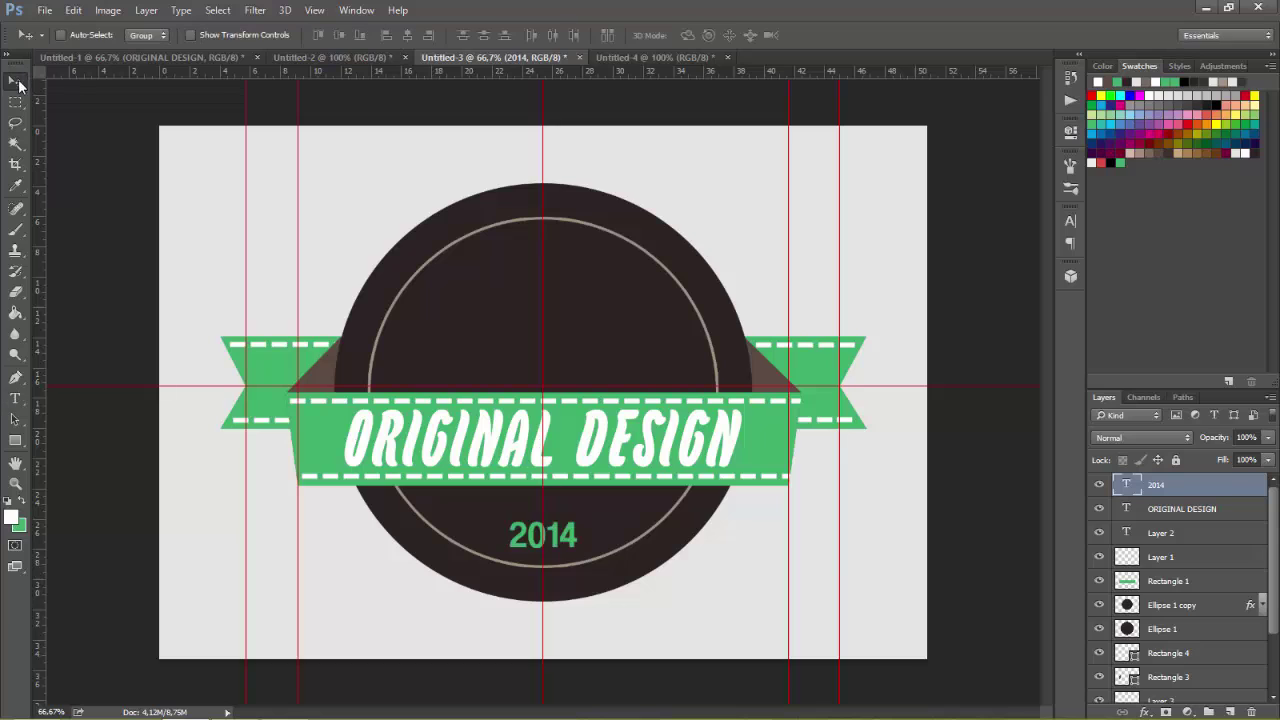
Choose the star brush preset and add a new empty layer for the stars
click(15, 229)
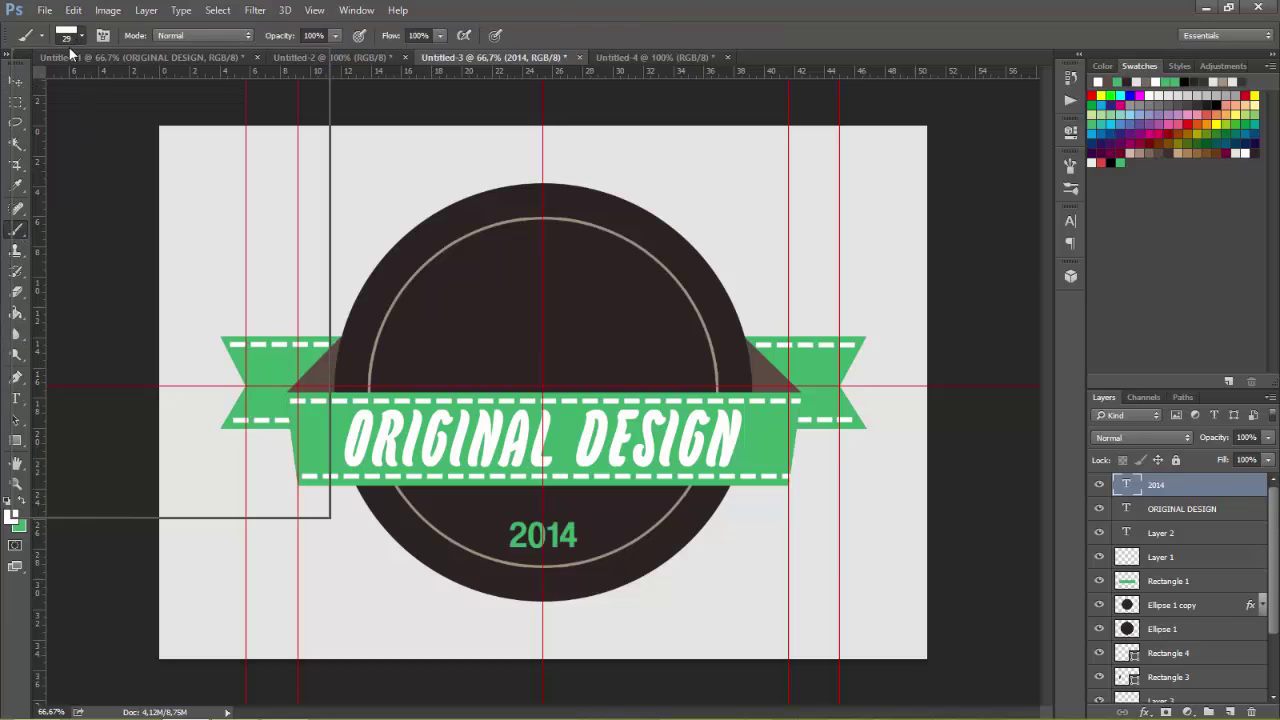
click(70, 36)
click(34, 472)
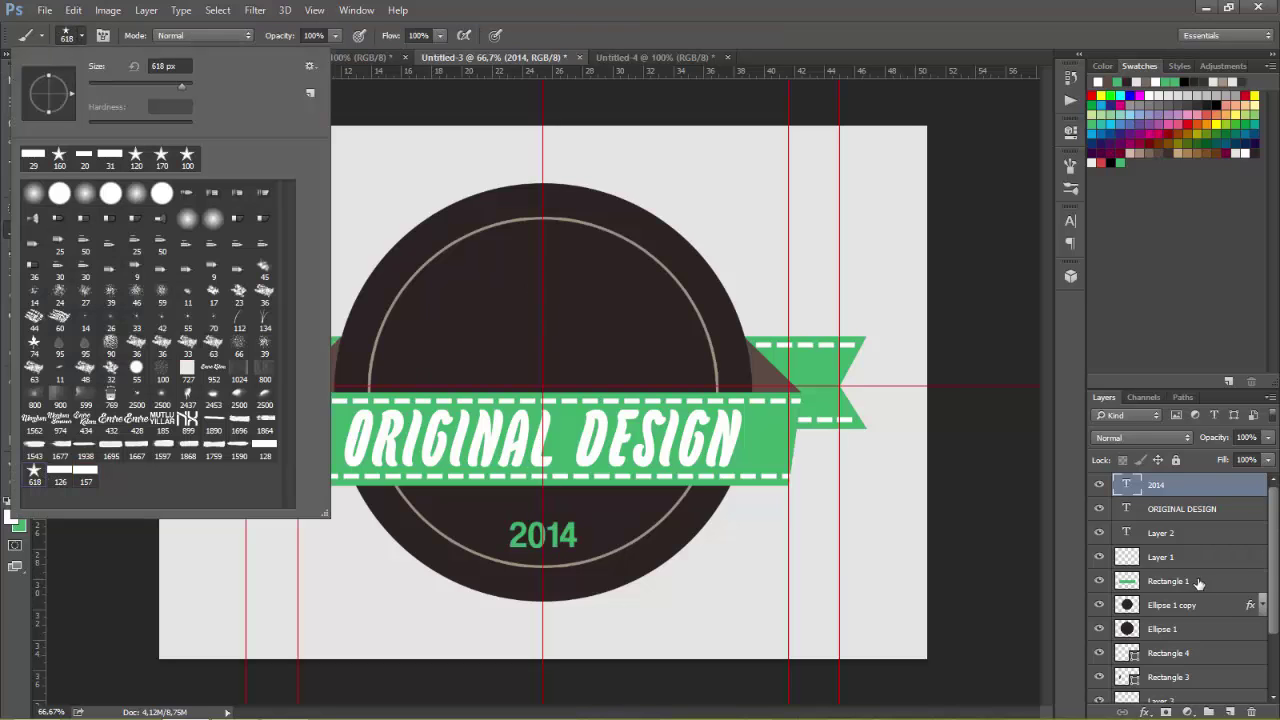
click(1209, 712)
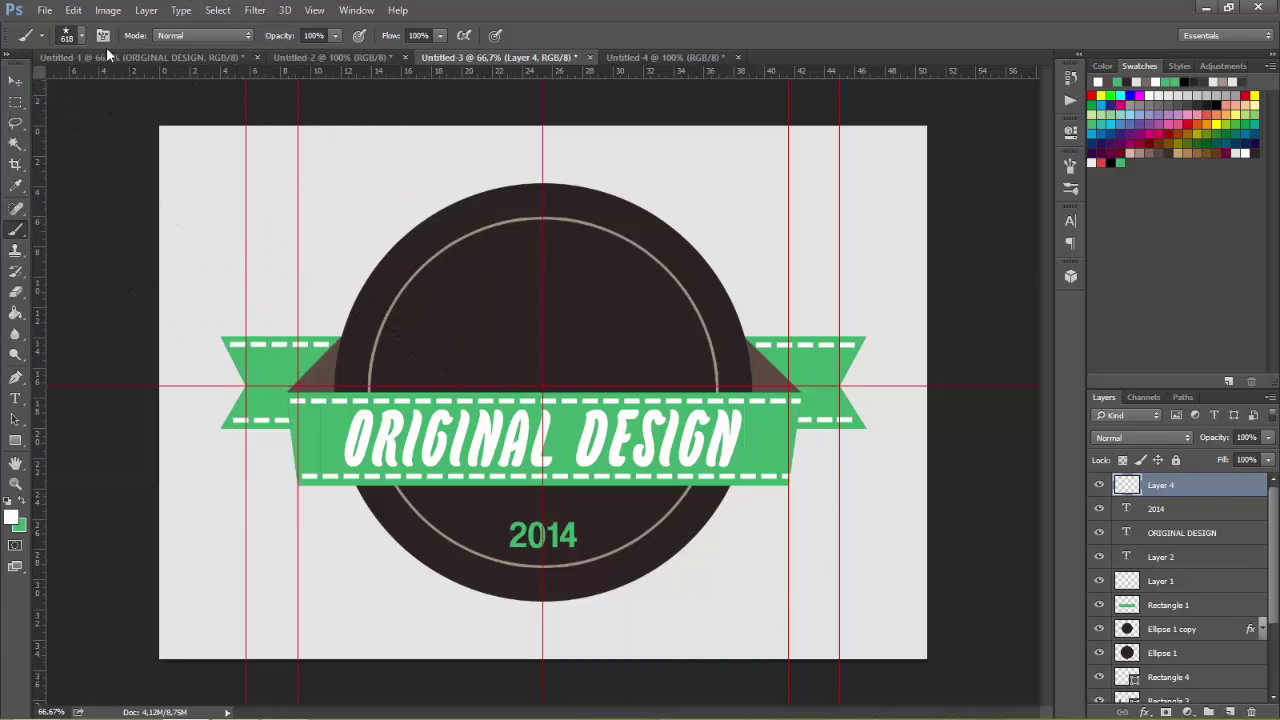
Set the star brush to 160 px and stamp three stars above the ribbon
click(70, 36)
text(16)
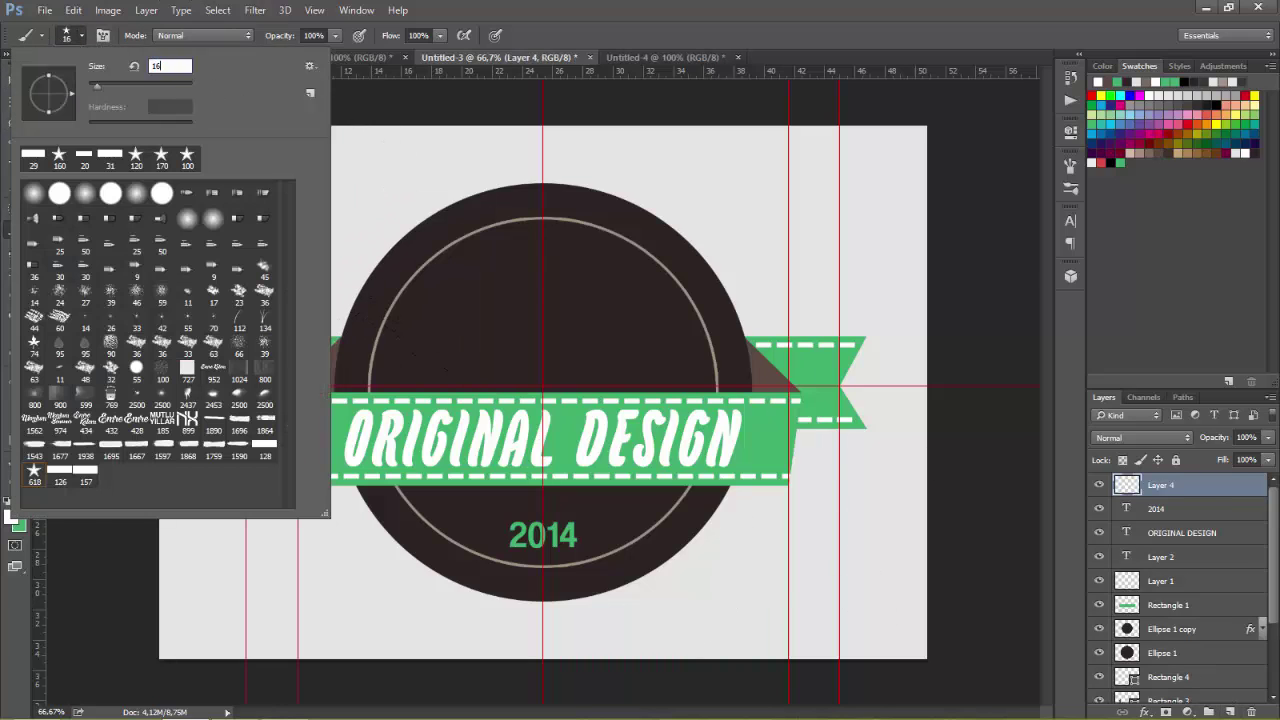
text(0)
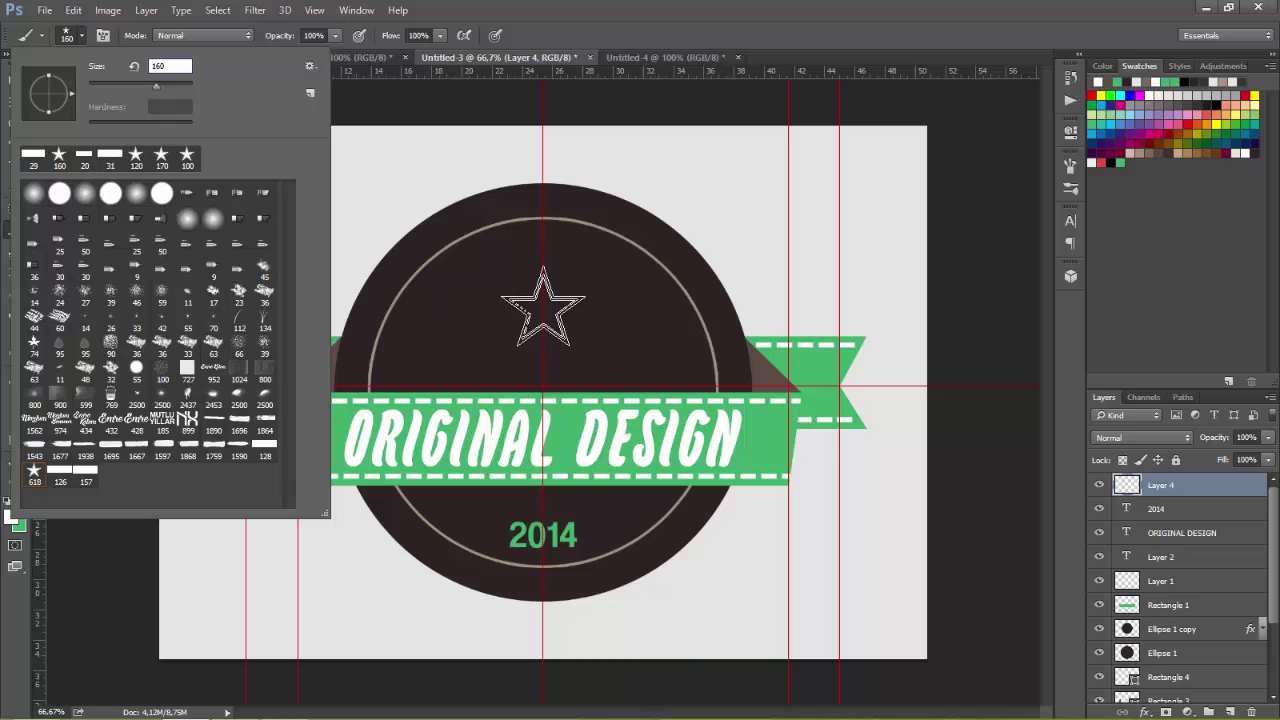
key(Return)
click(543, 303)
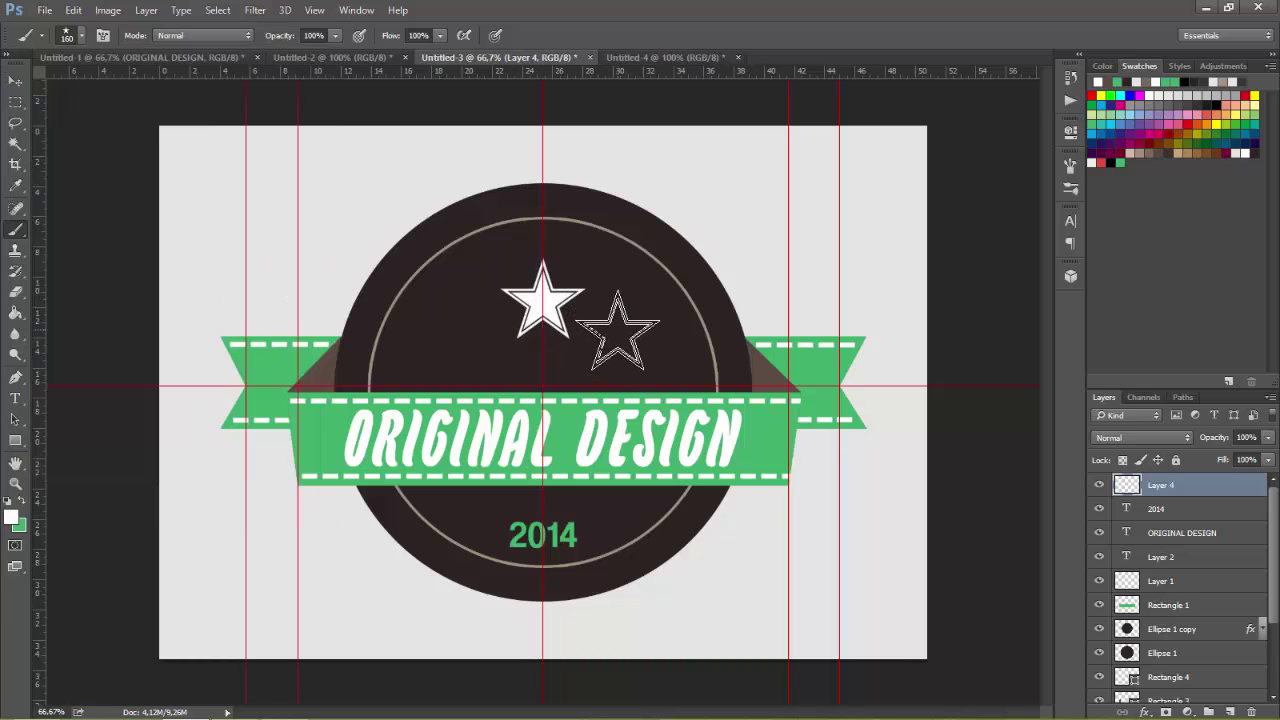
click(617, 329)
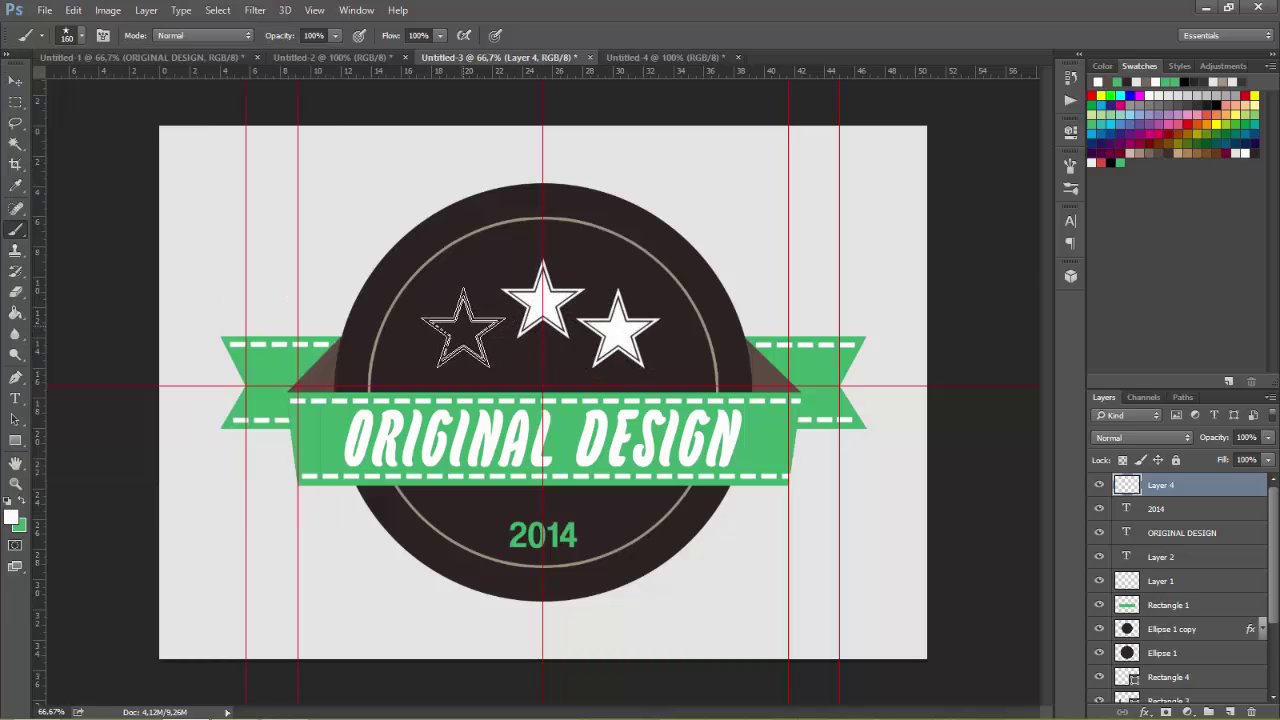
click(463, 327)
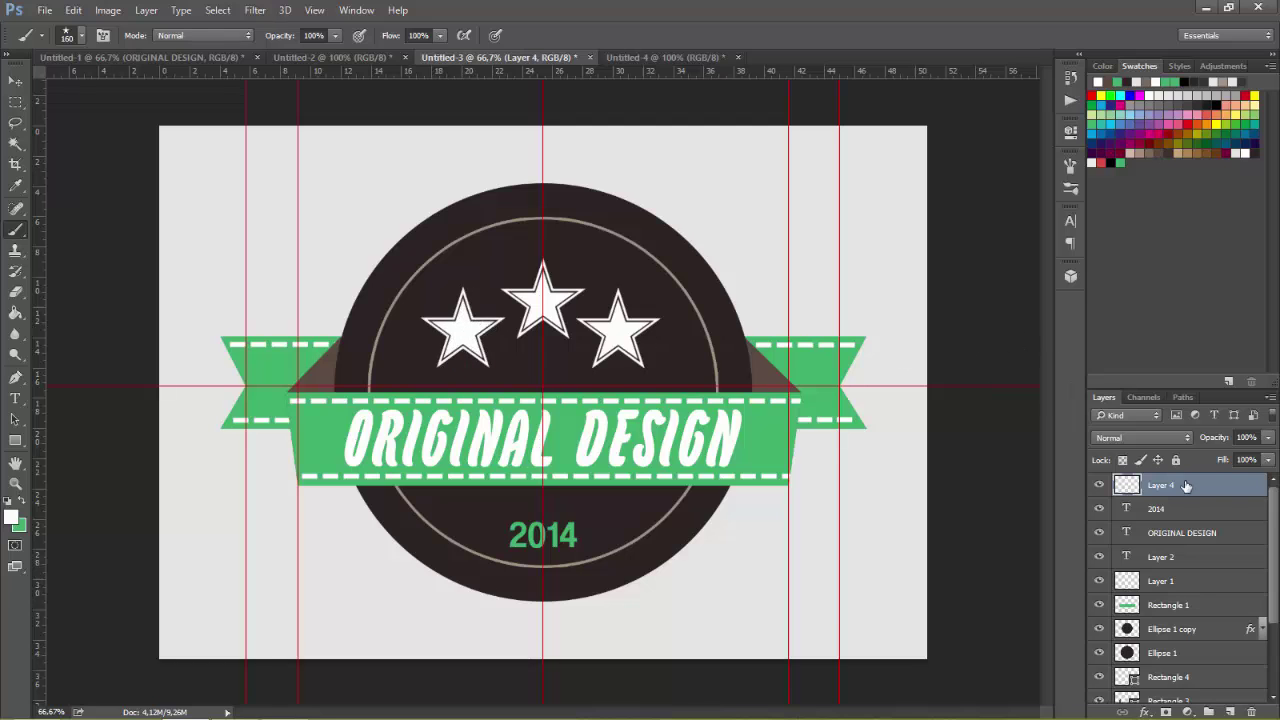
Give Layer 4 a beige #a4917e Color Overlay and nudge the stars up slightly
double_click(1127, 484)
click(650, 434)
click(922, 297)
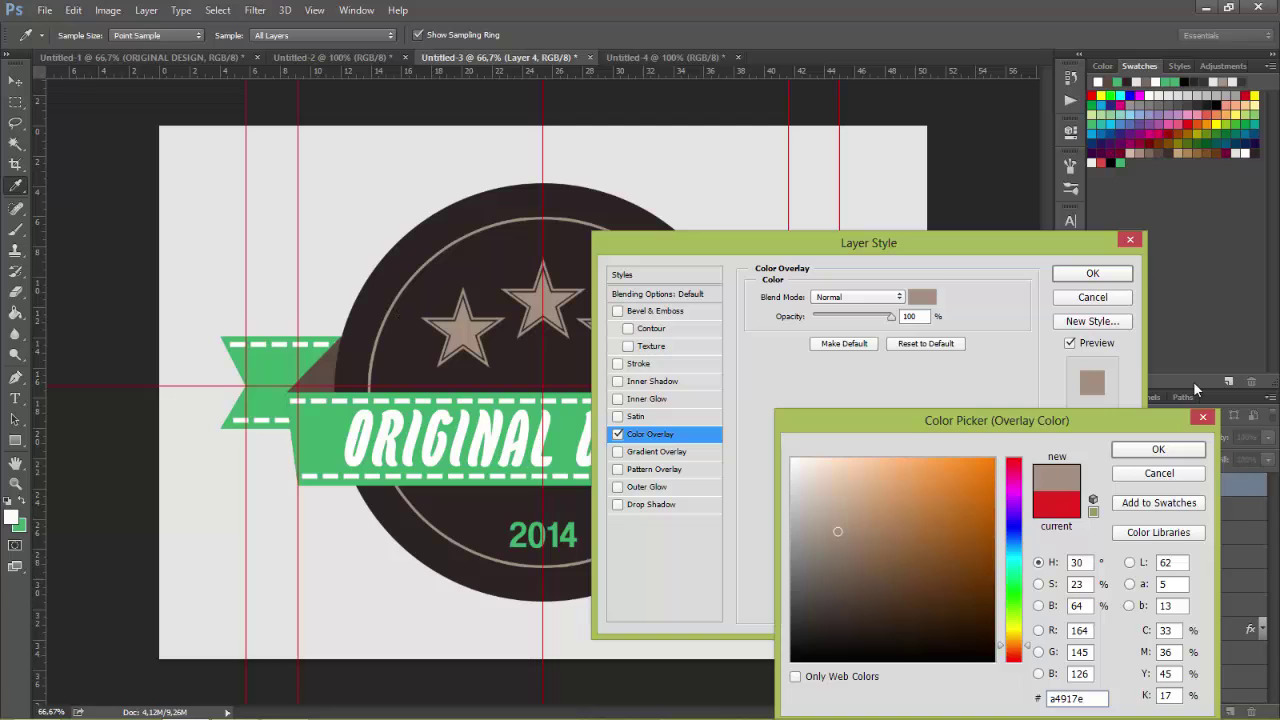
click(1158, 449)
click(1092, 273)
key(v)
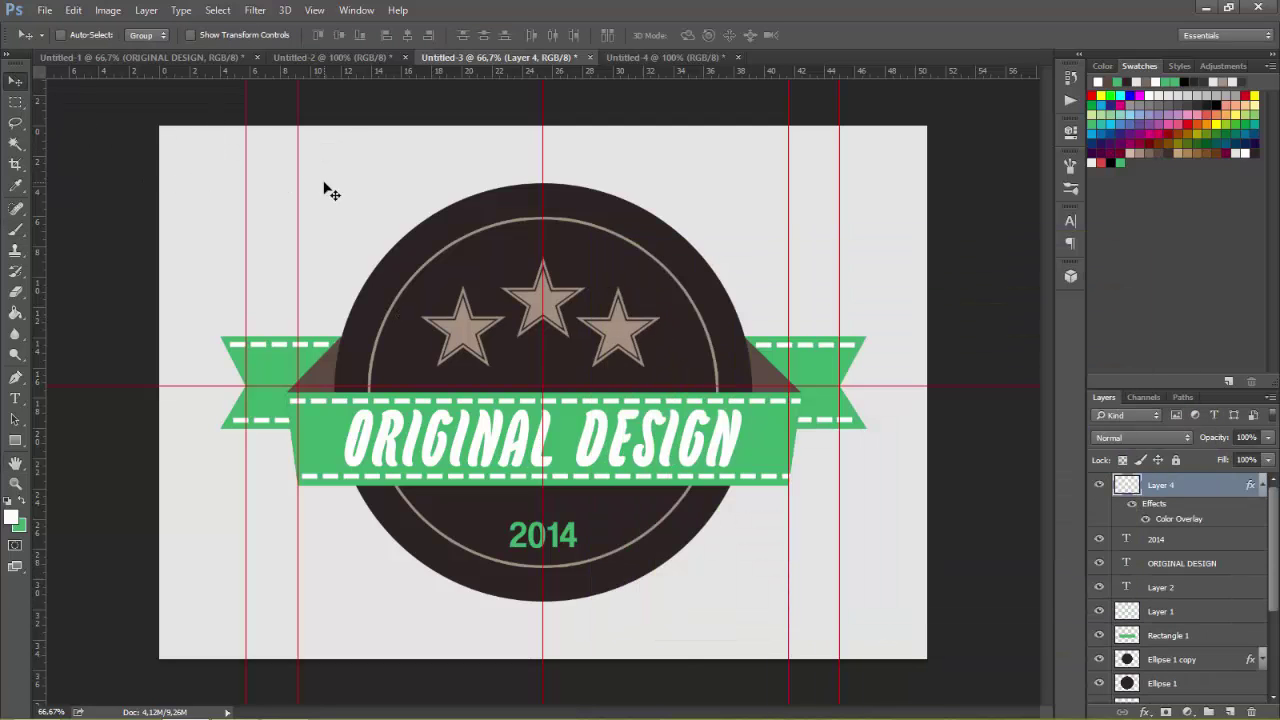
key(Up)
key(Up)
key(Up)
key(Up)
key(Up)
key(Up)
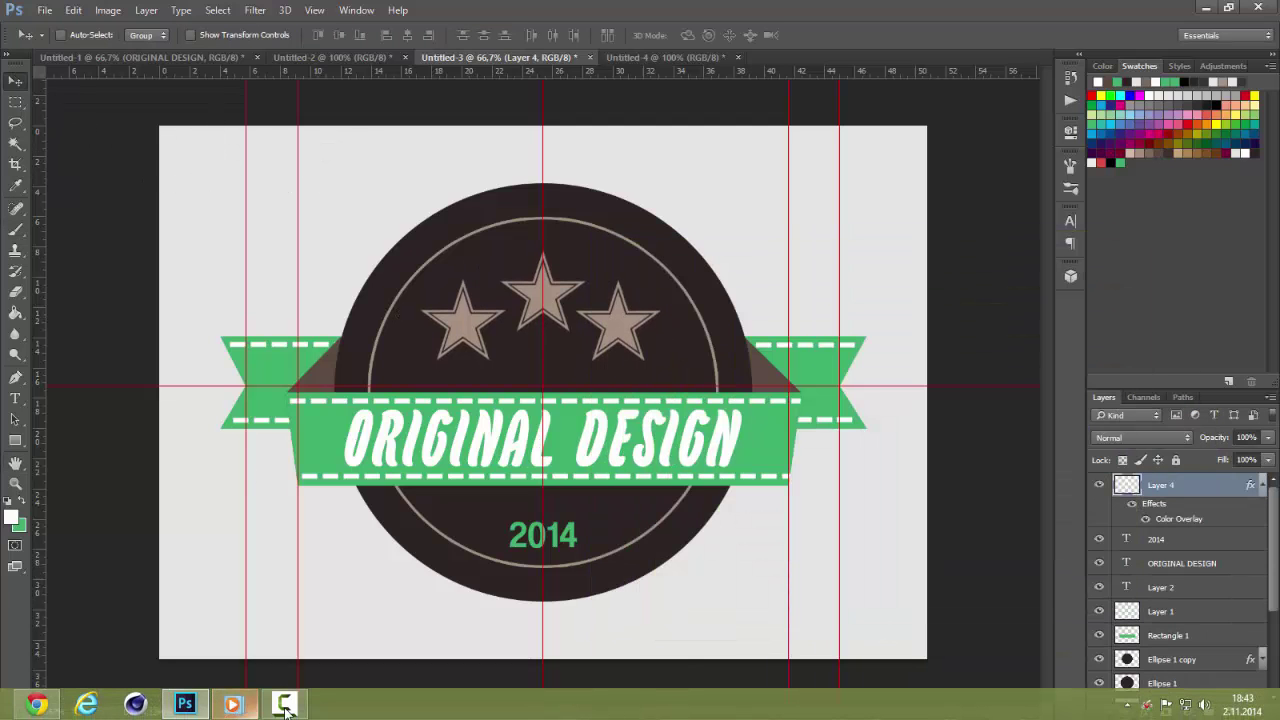